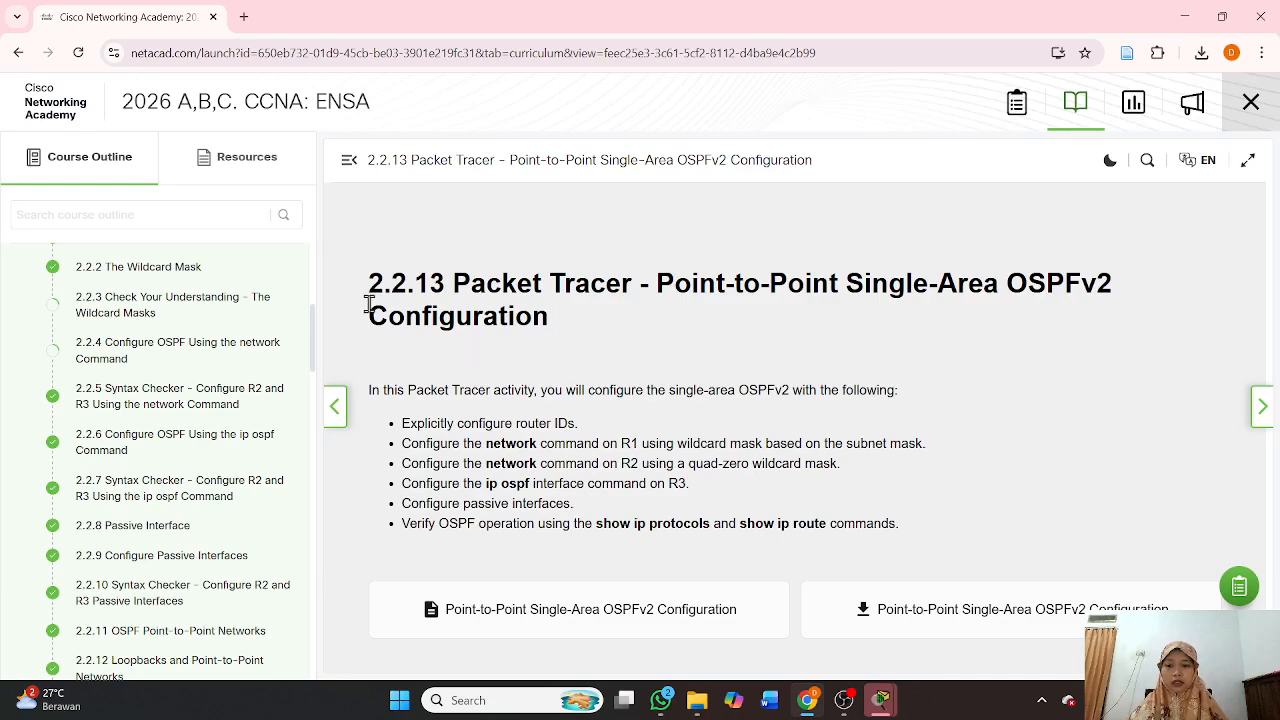
Switch to the Packet Tracer activity, dock its instructions into the main window, and maximize that window.
drag(369, 282, 628, 318)
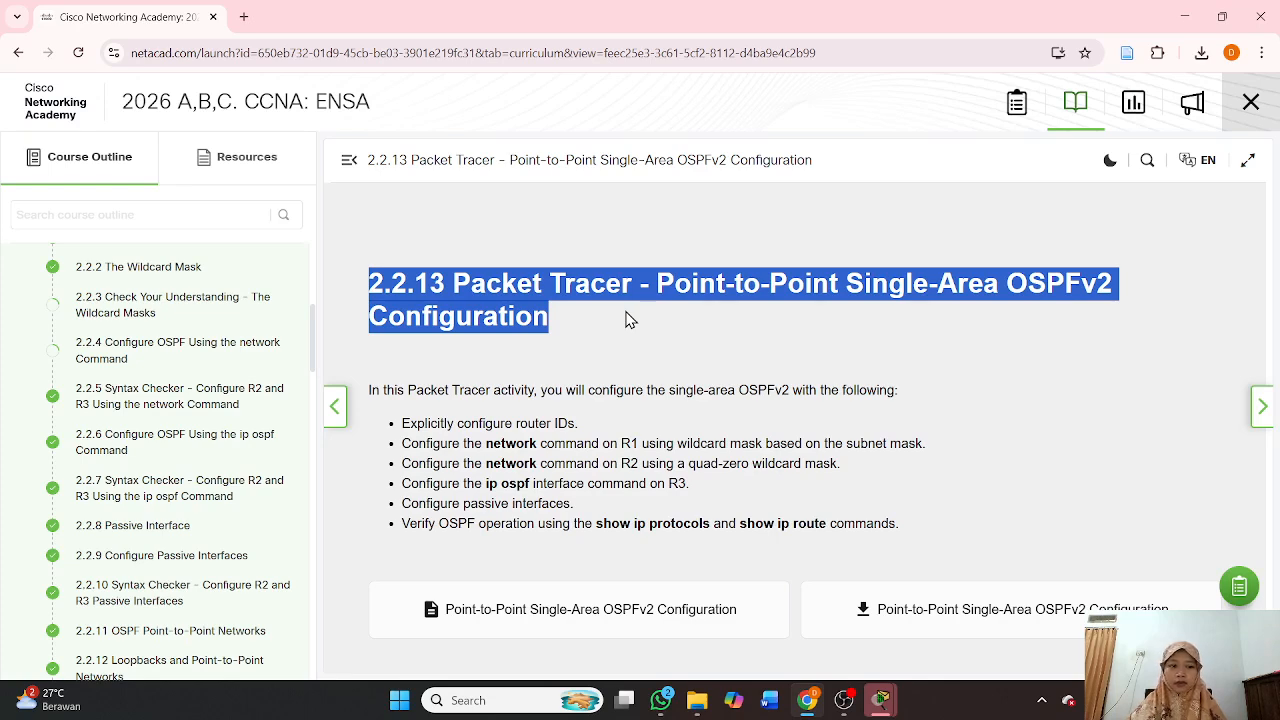
click(707, 332)
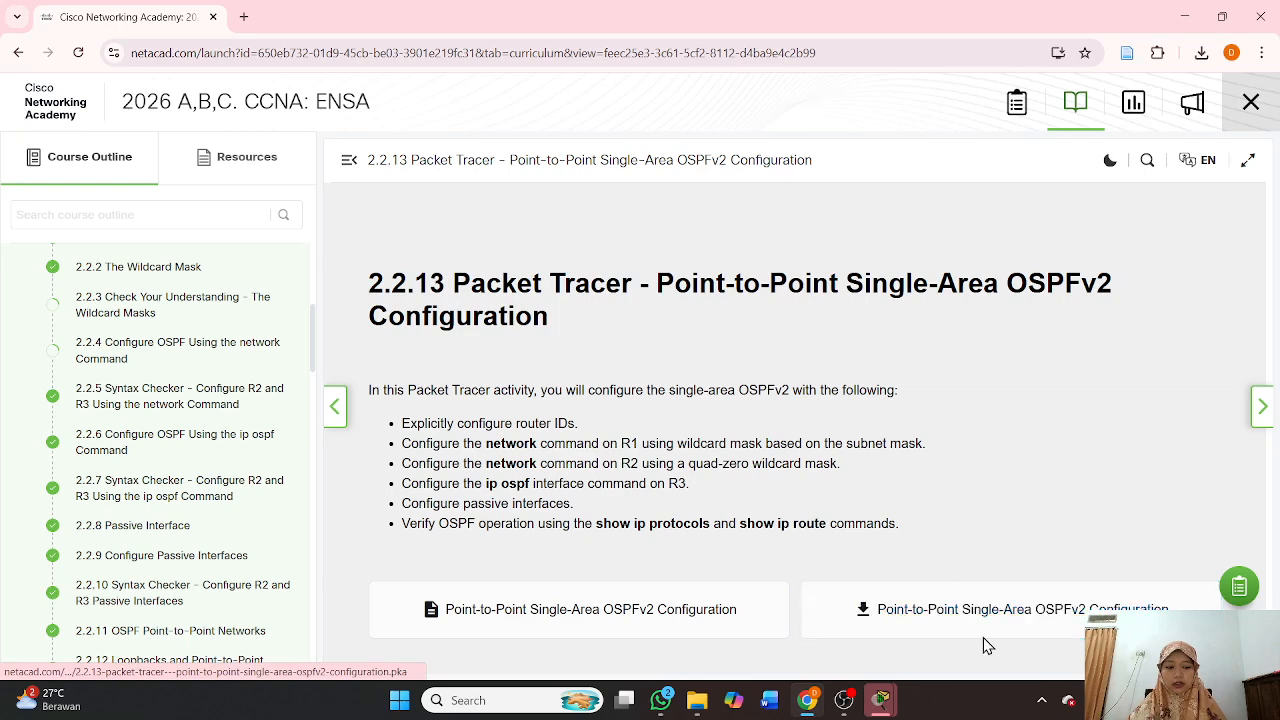
mouse_move(883, 707)
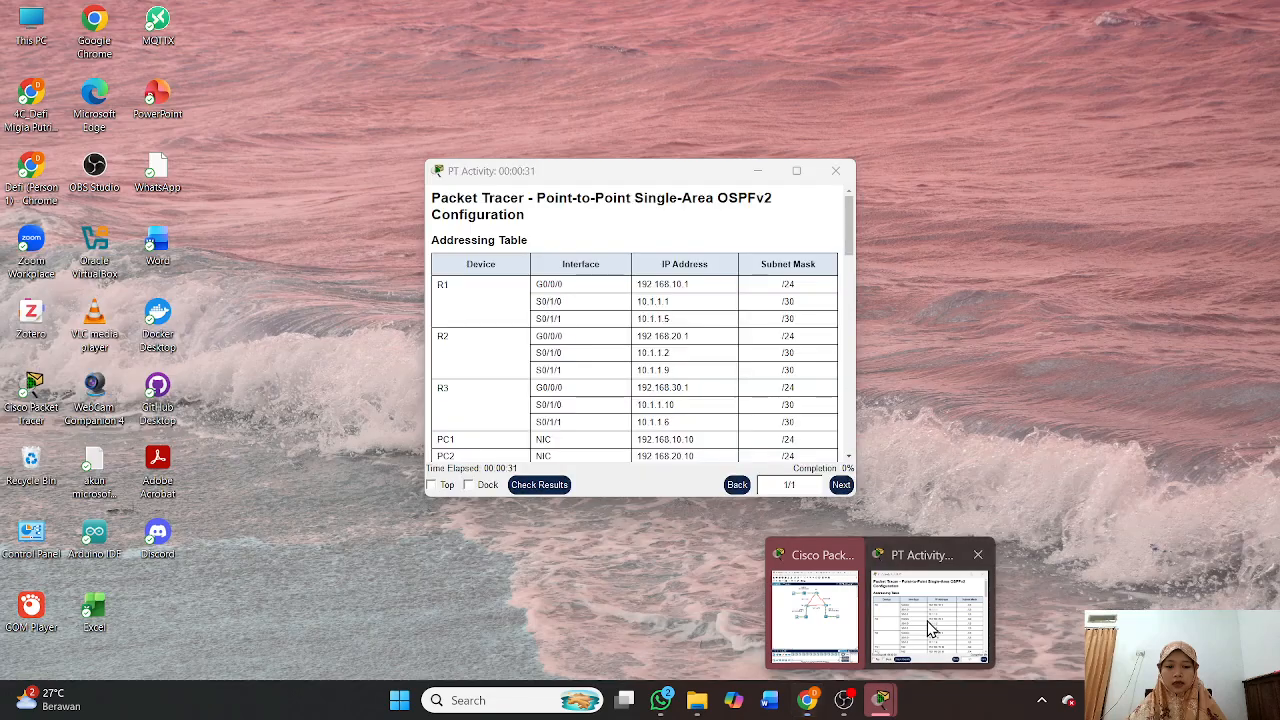
click(925, 620)
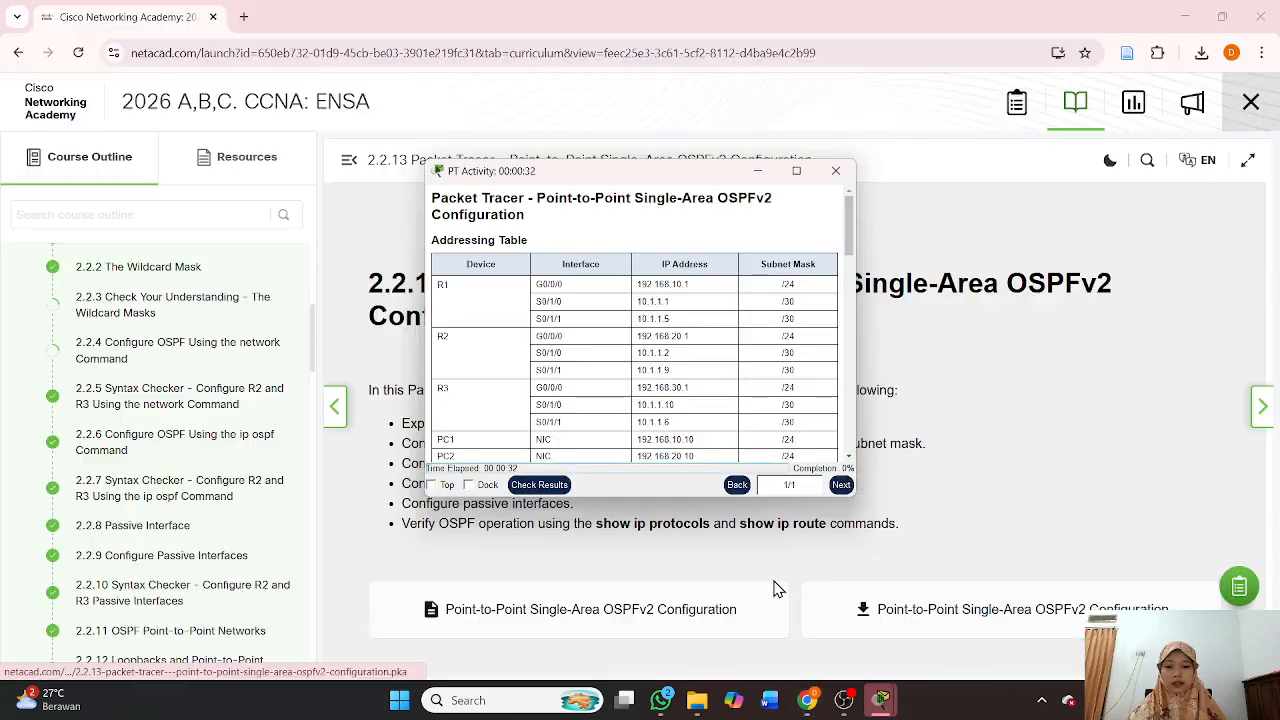
click(468, 485)
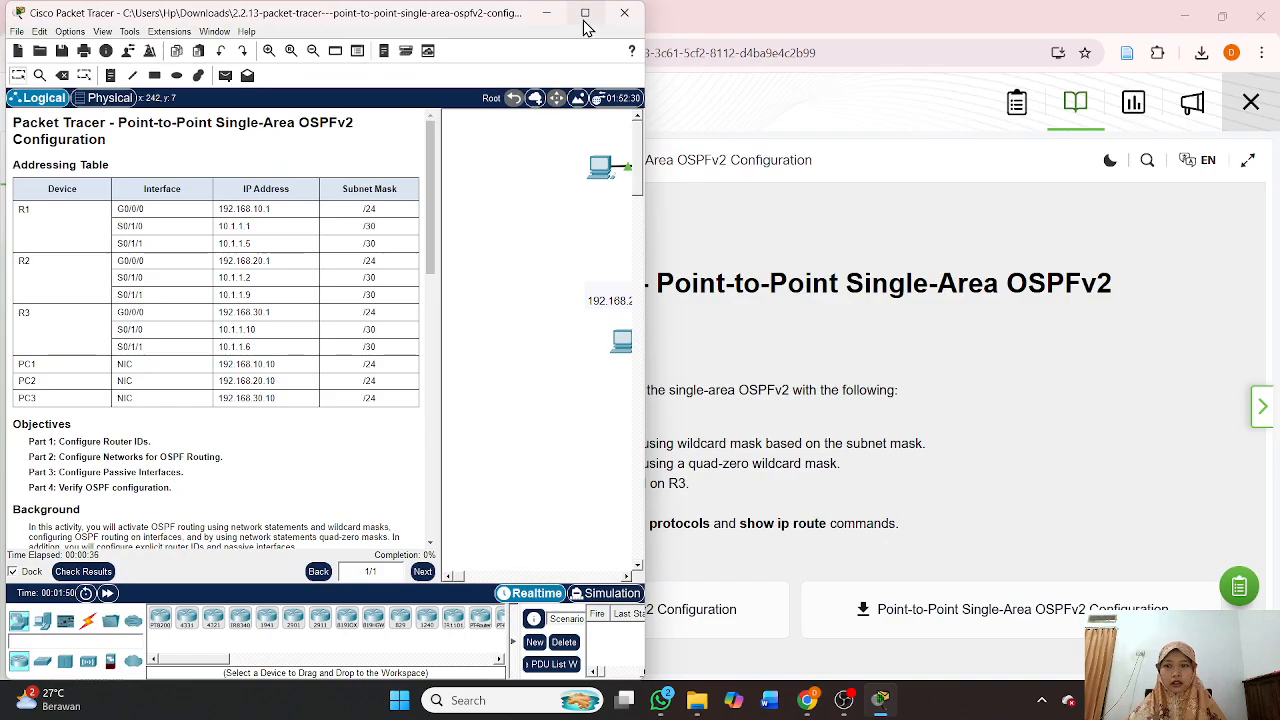
click(585, 13)
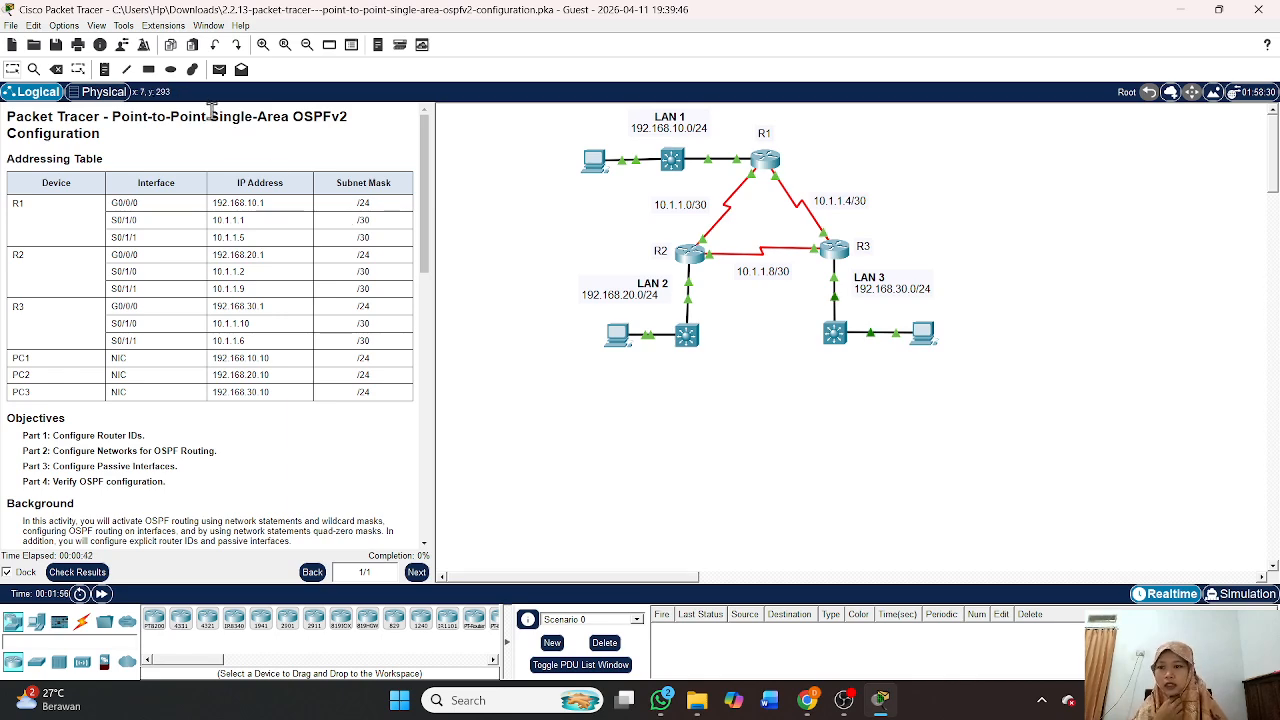
Enter the student's full name in the user profile and accept the activity reset.
click(122, 46)
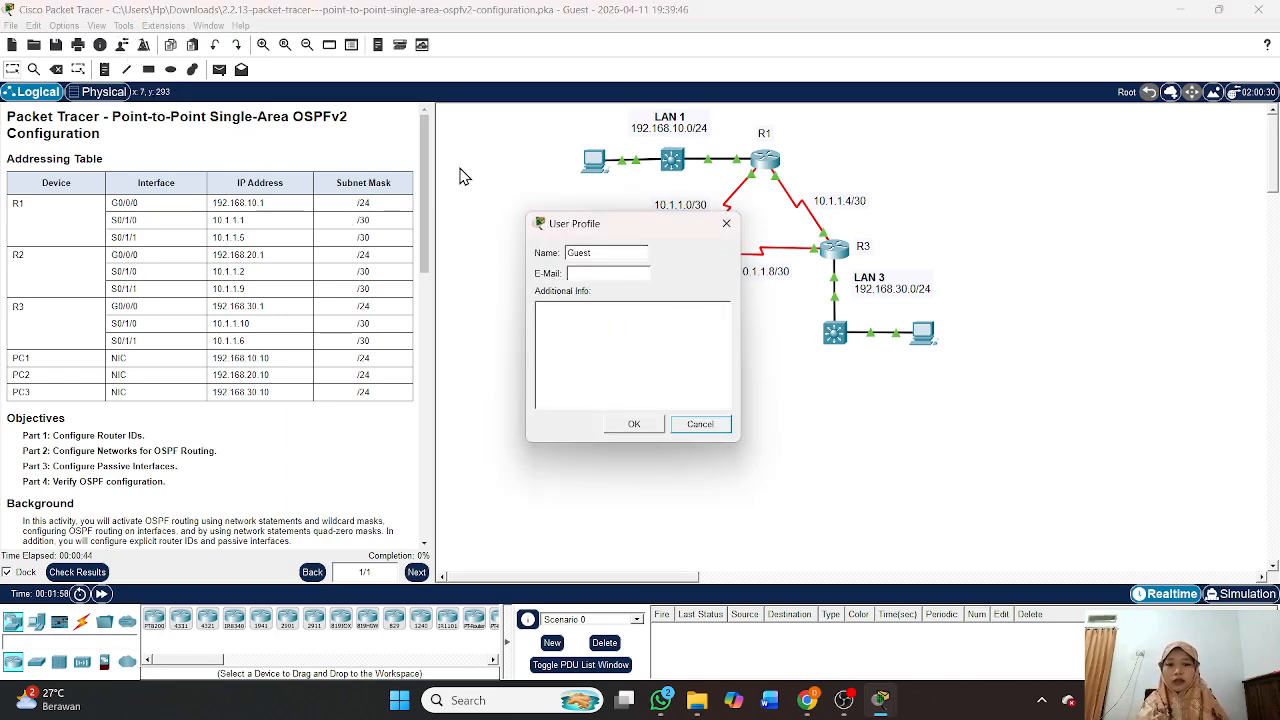
double_click(622, 256)
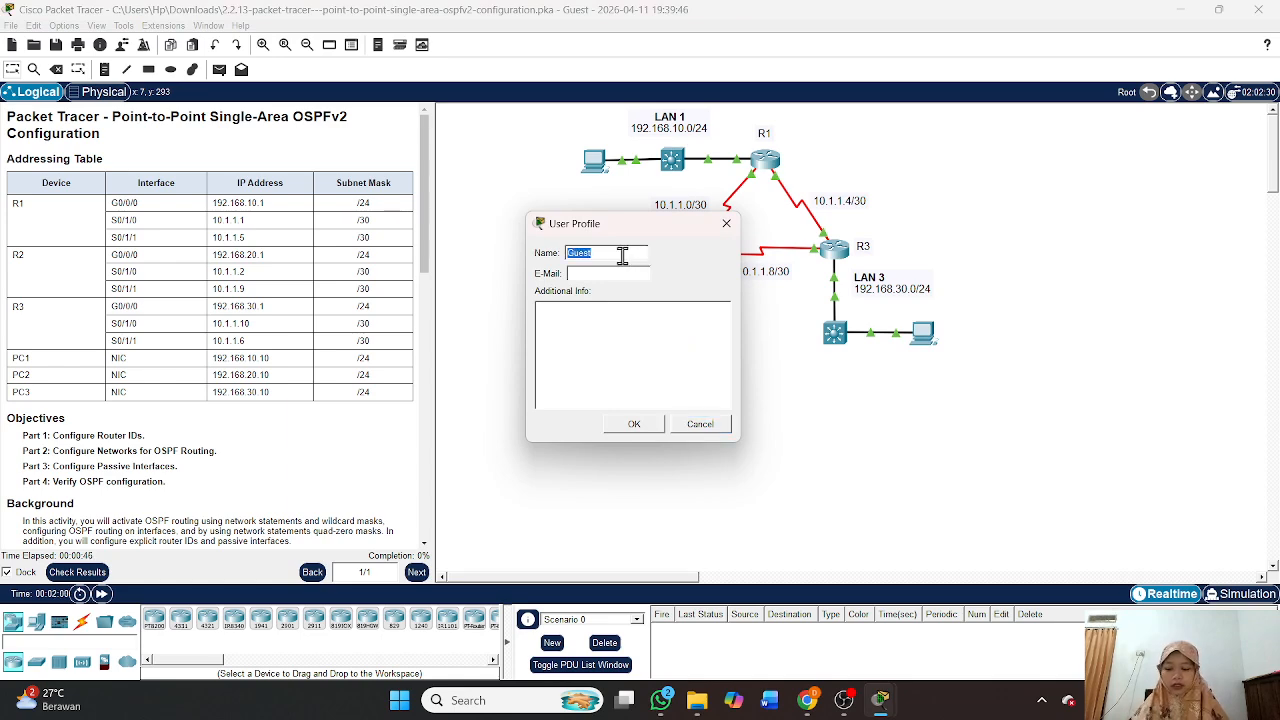
text(Def)
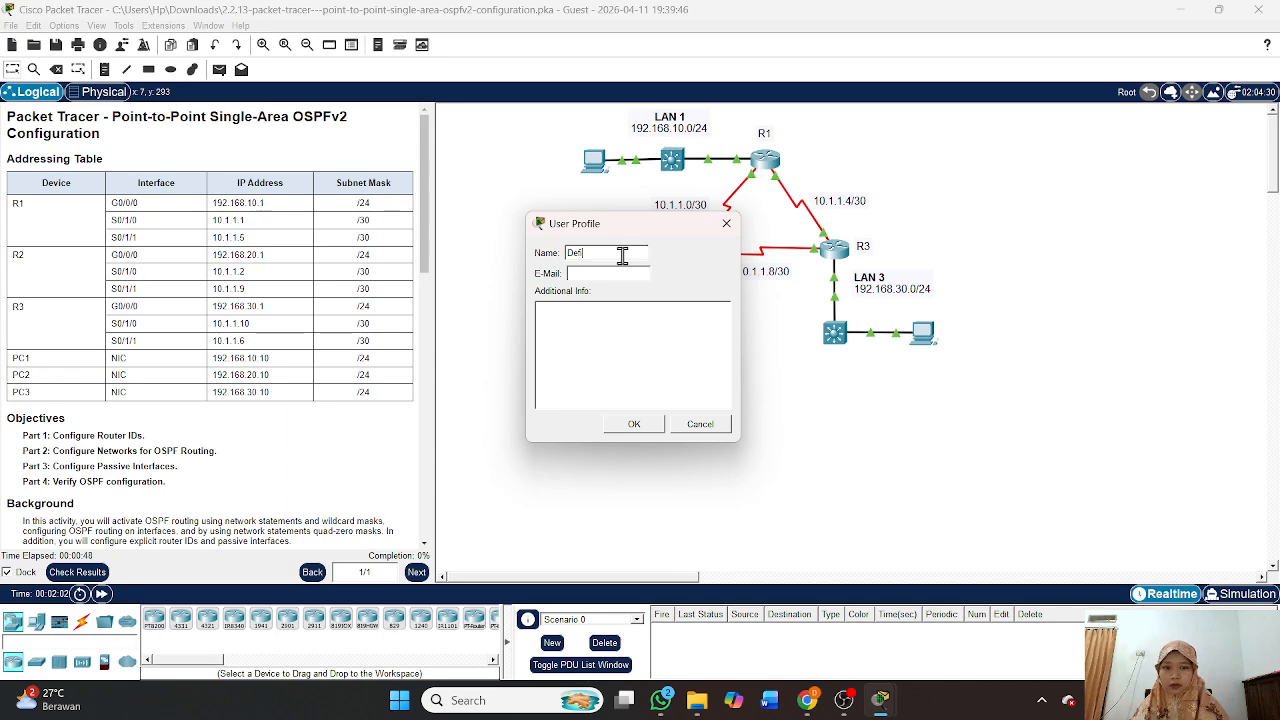
text(i Mirgia )
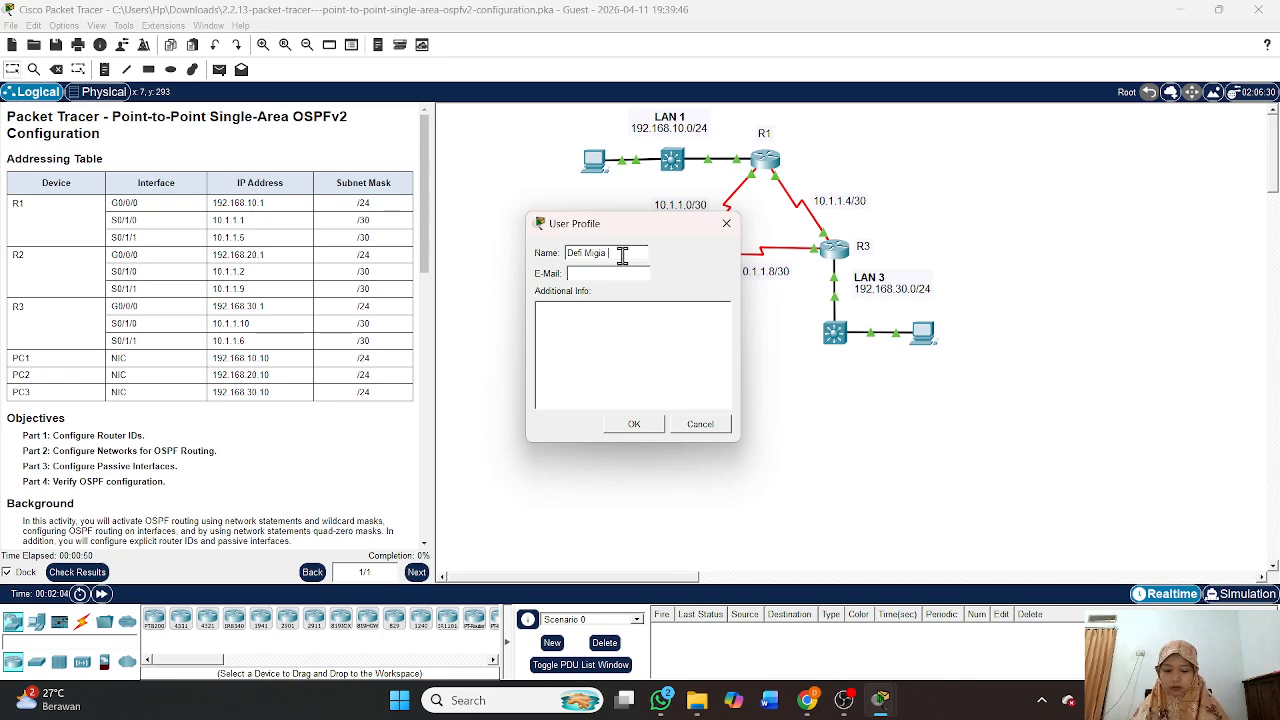
text(Putri)
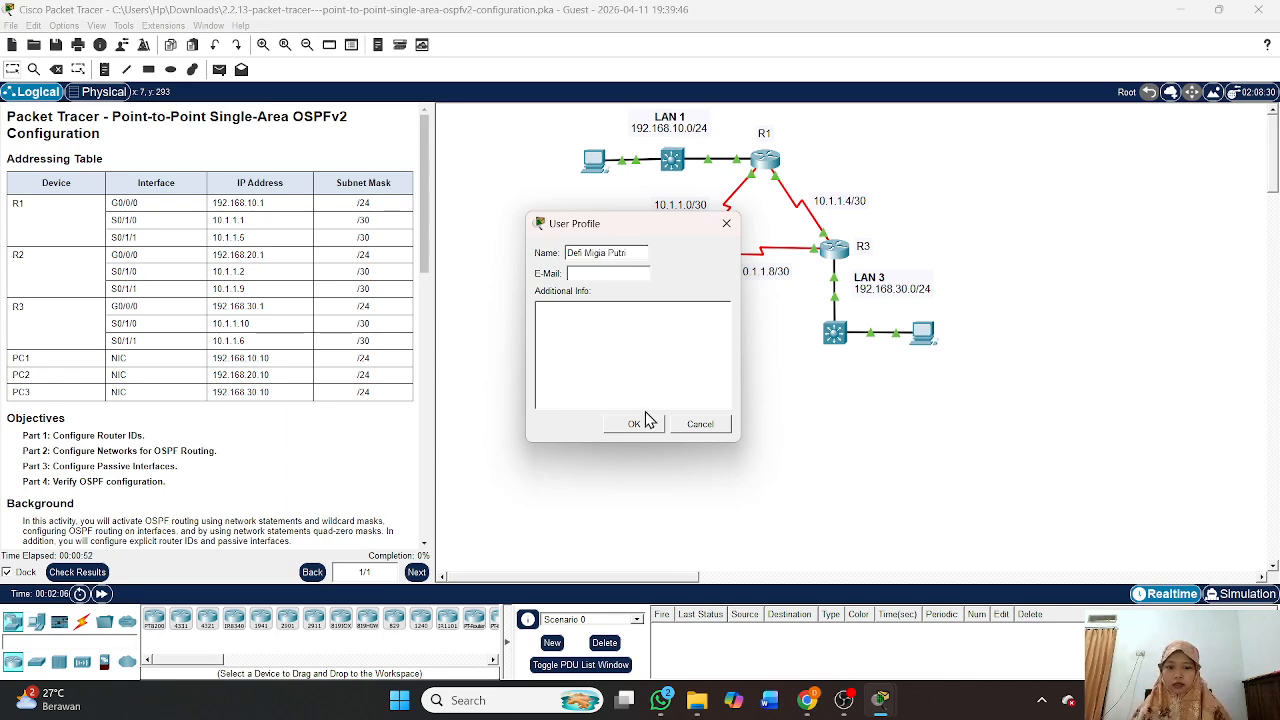
click(640, 424)
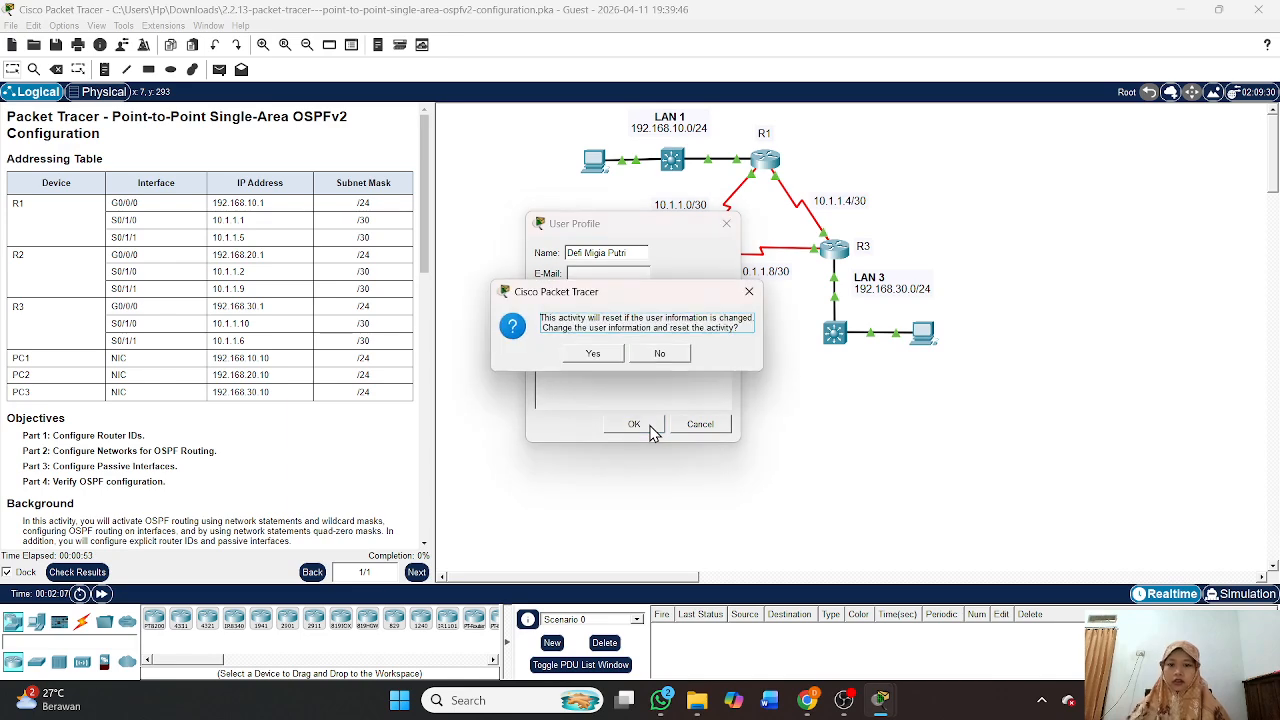
click(600, 356)
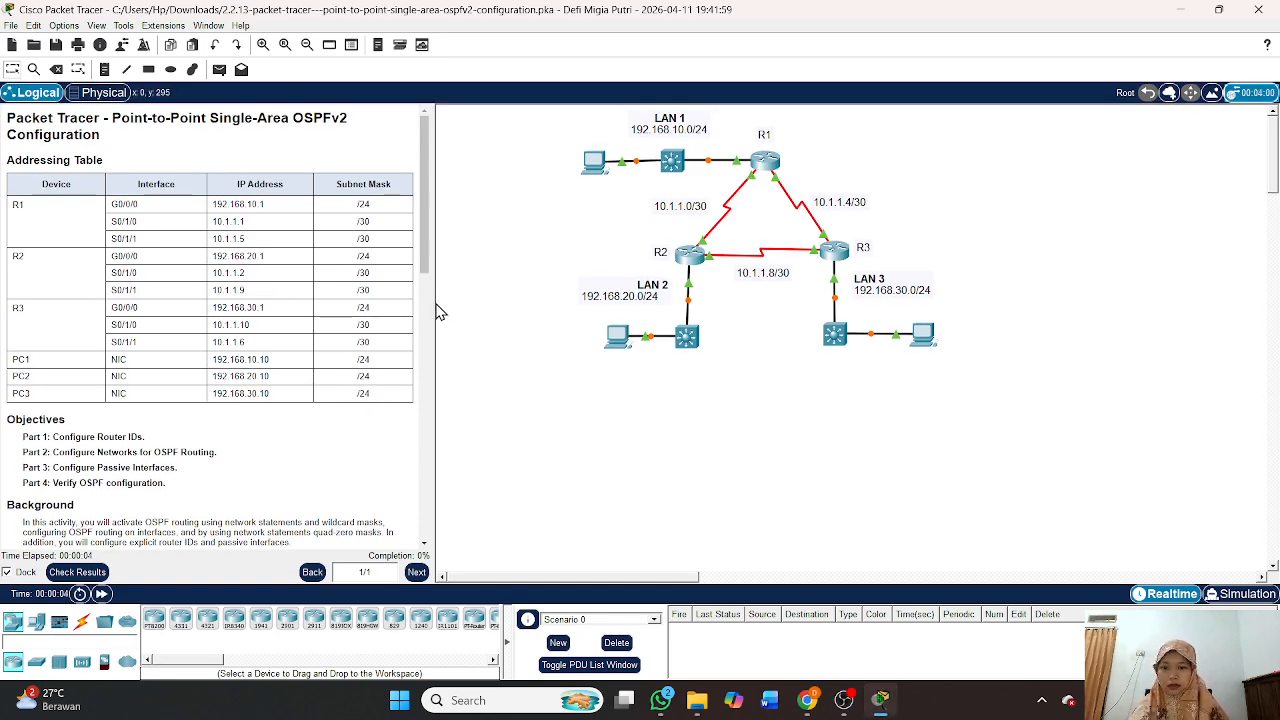
Widen the instructions area and read the addressing table, objectives, and Part 1 router ID instructions.
drag(433, 301, 589, 301)
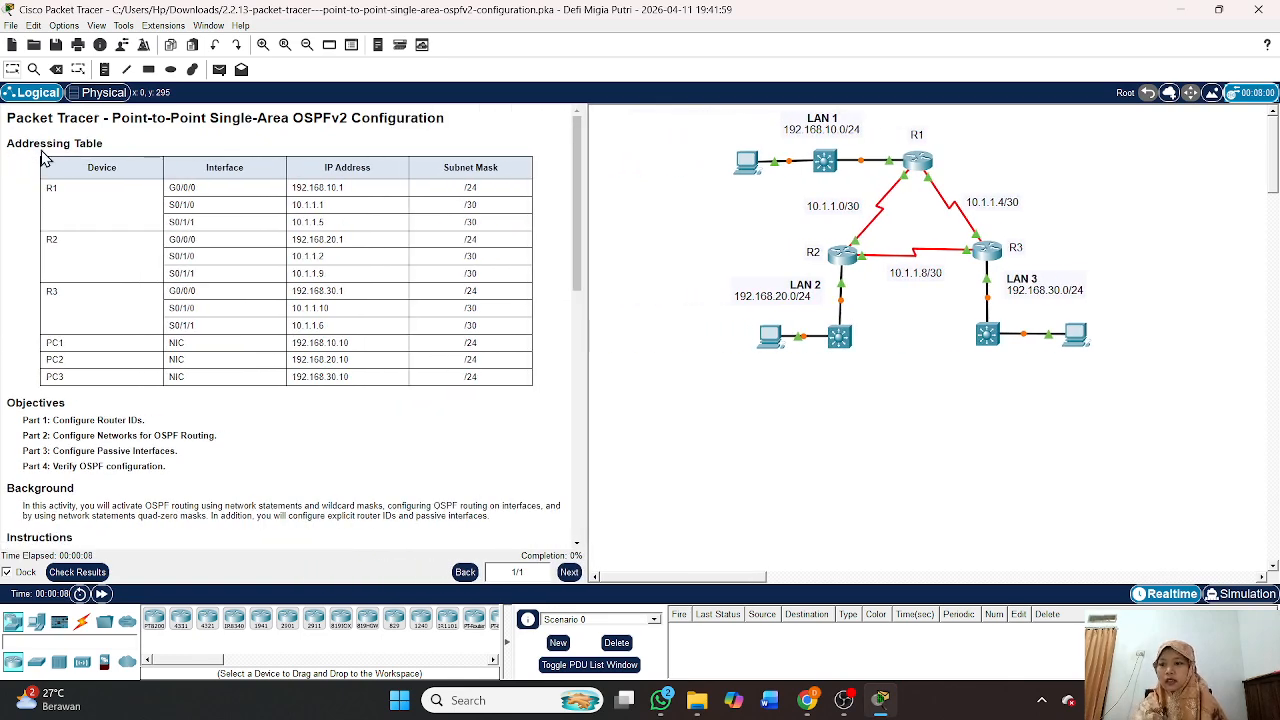
triple_click(90, 116)
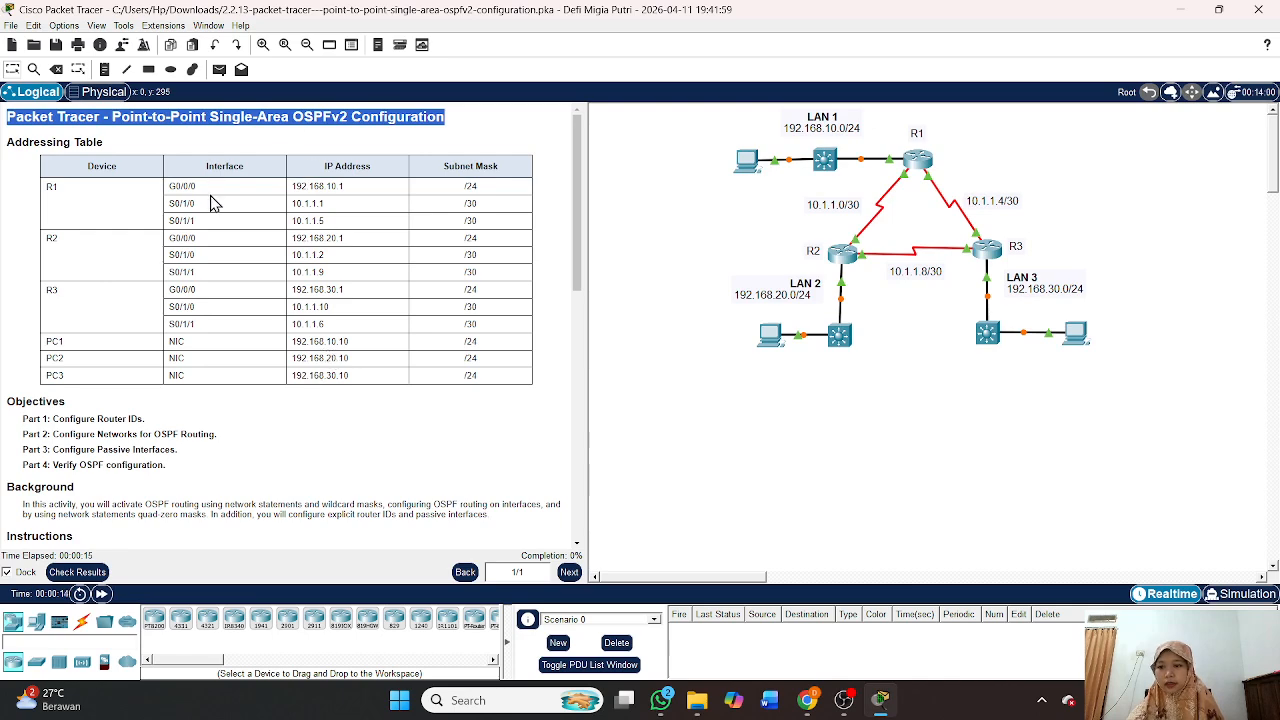
drag(12, 142, 128, 262)
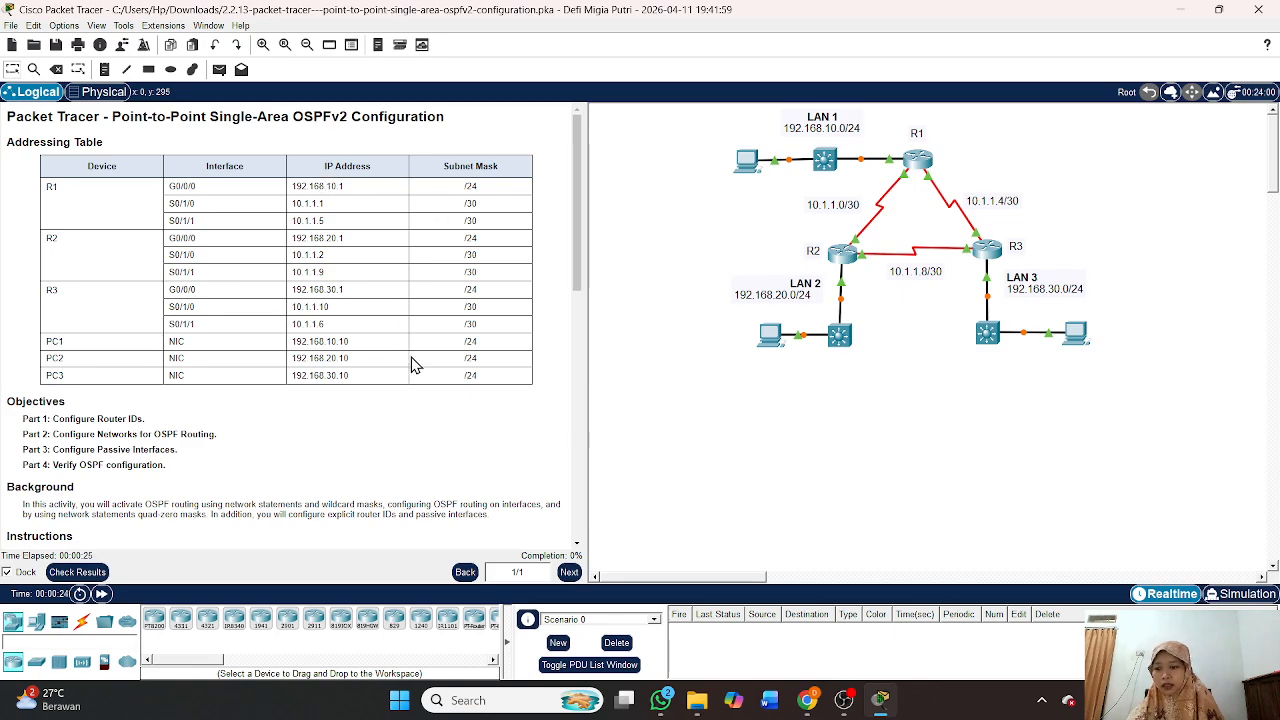
scroll(413, 365, down, 3)
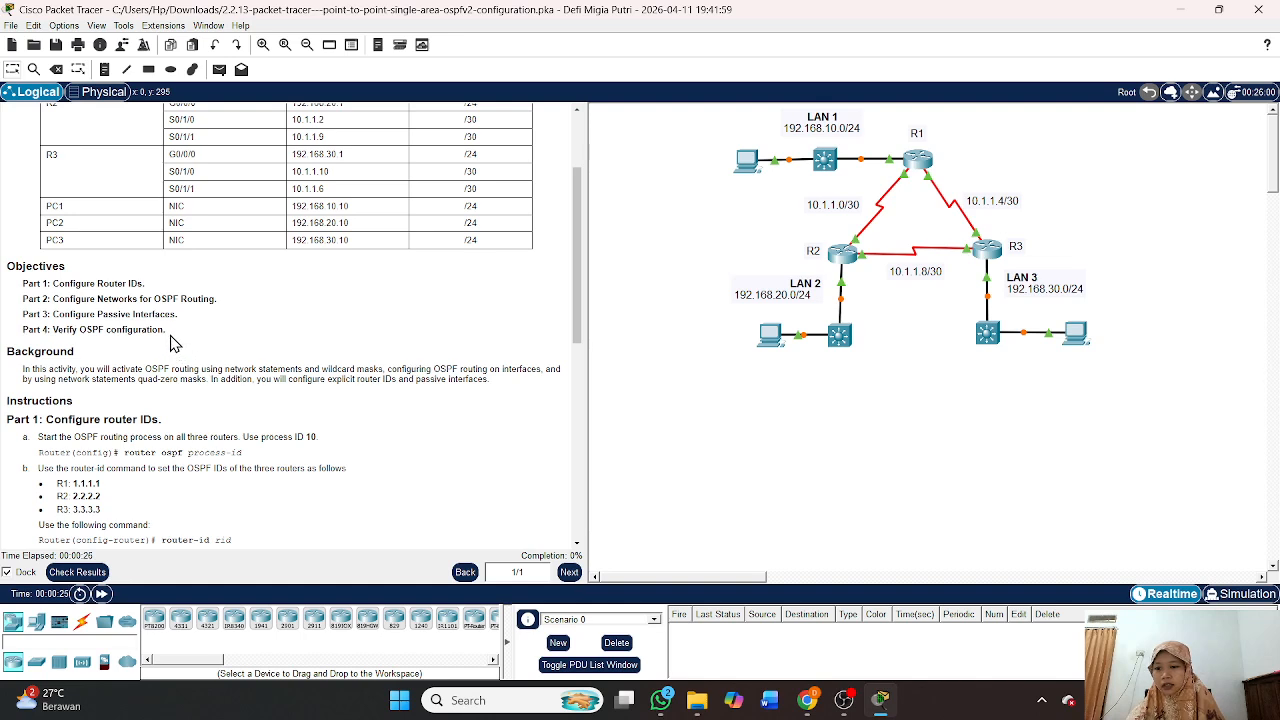
drag(7, 268, 182, 328)
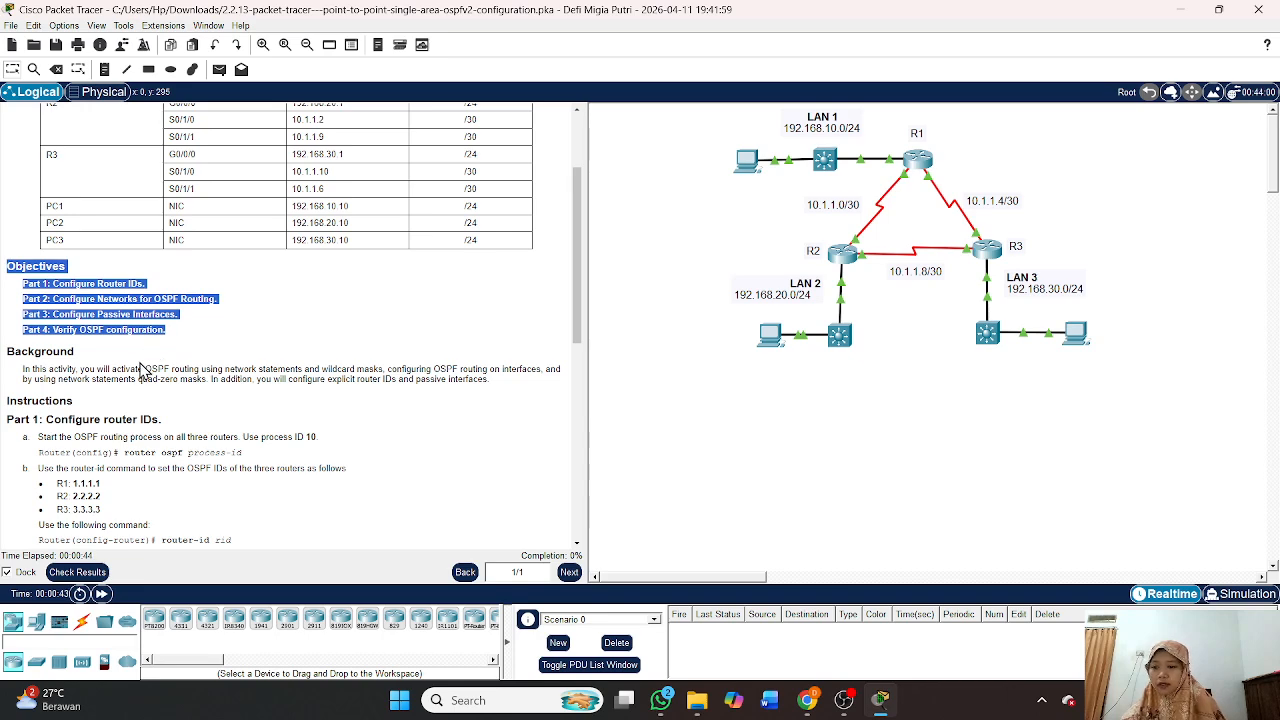
scroll(100, 408, down, 2)
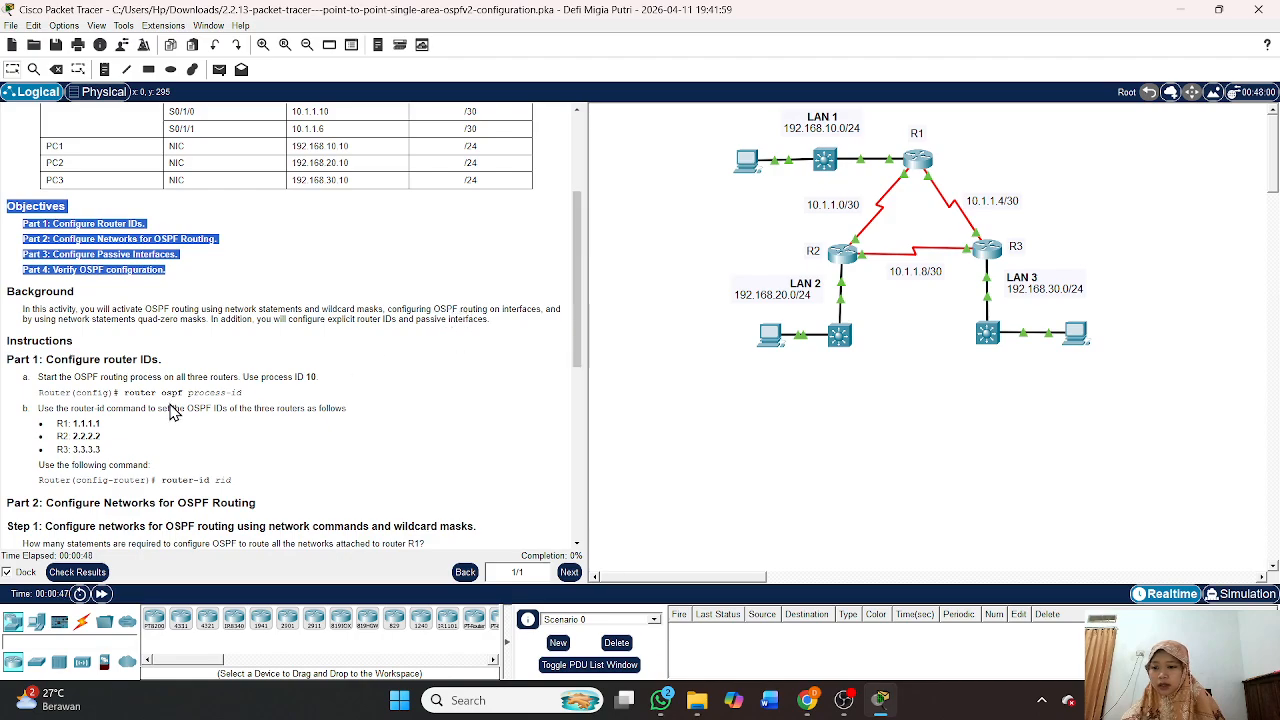
scroll(172, 410, down, 2)
scroll(172, 410, up, 1)
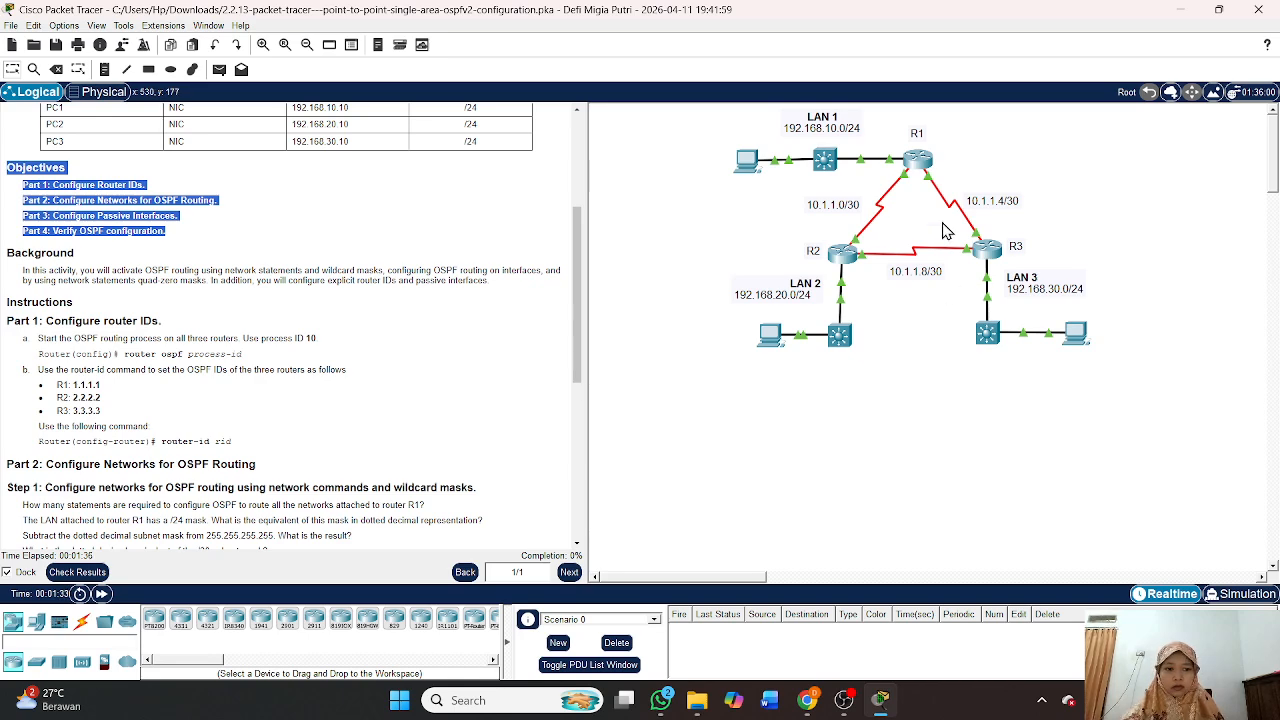
Open R1's command line beside the instructions and enter global configuration mode with ena and conf t.
click(922, 168)
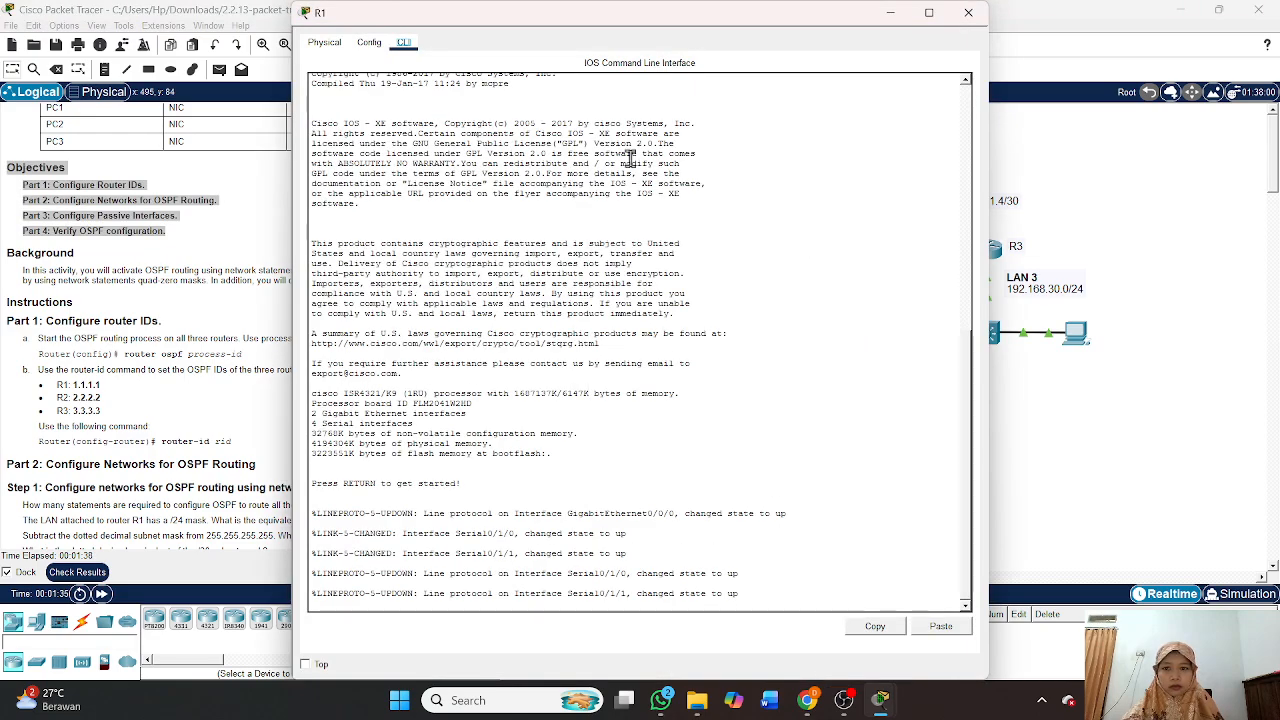
drag(655, 28, 924, 54)
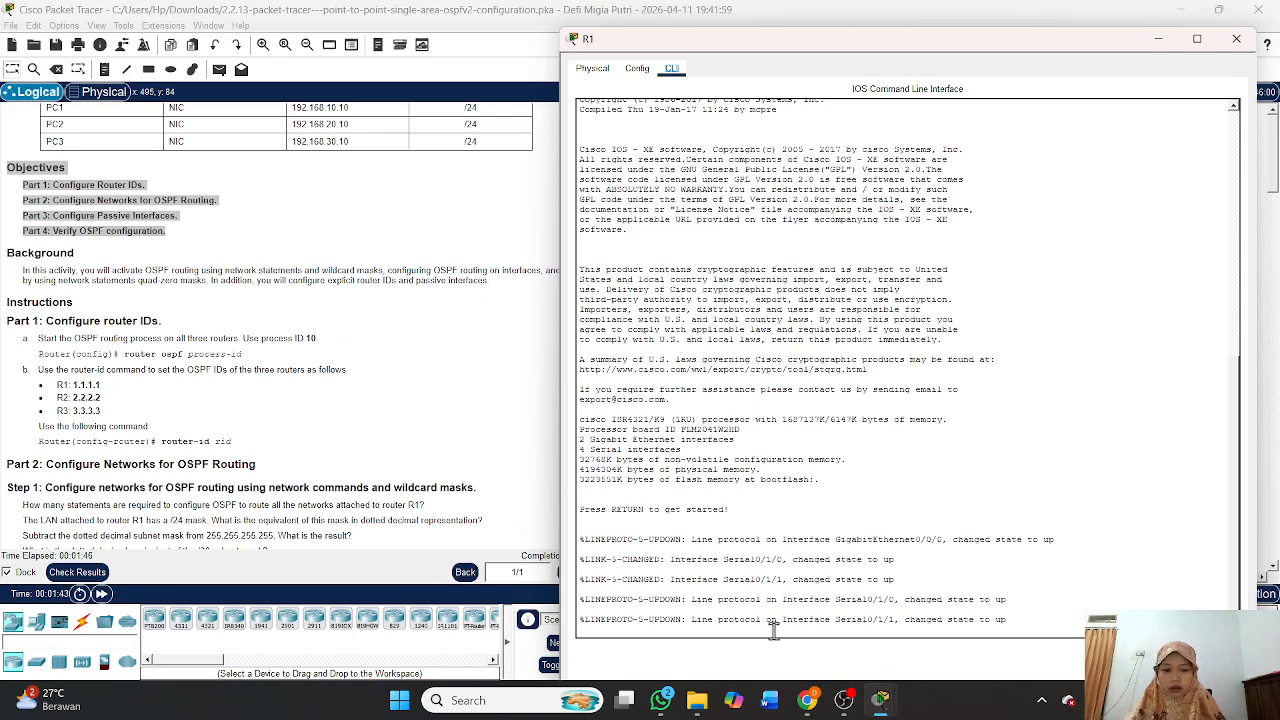
key(Return)
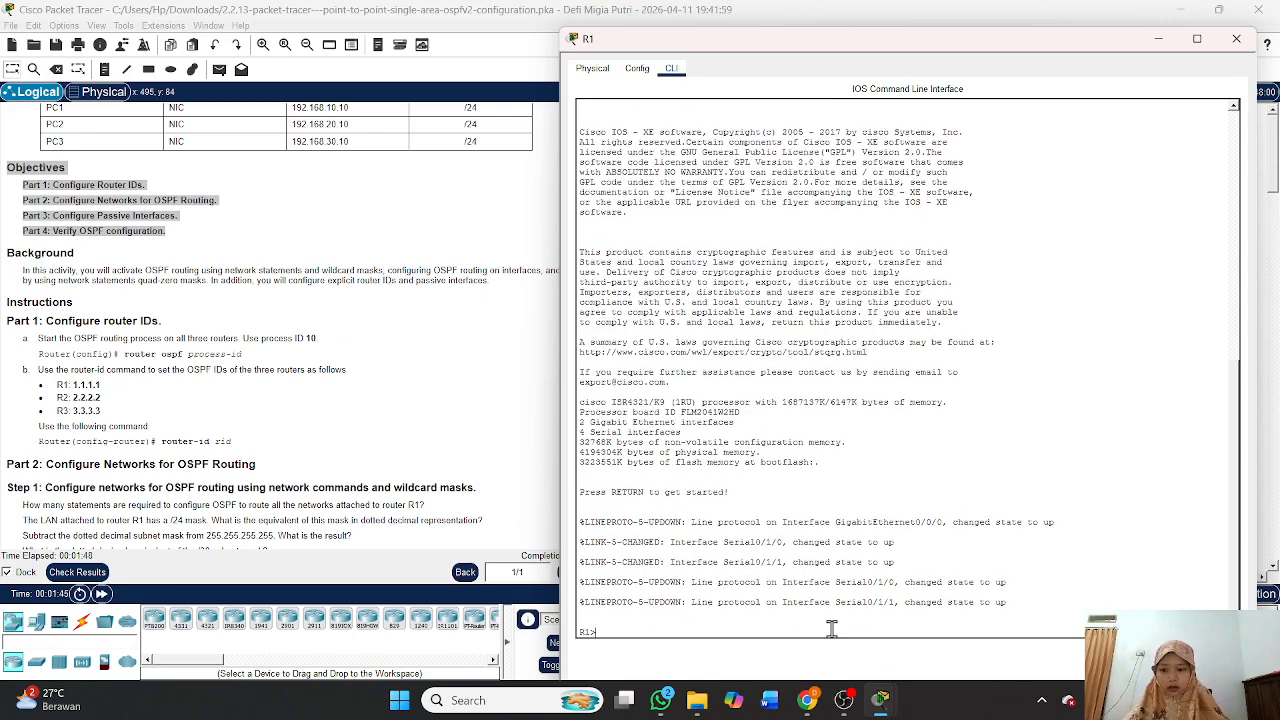
text(ena)
key(Return)
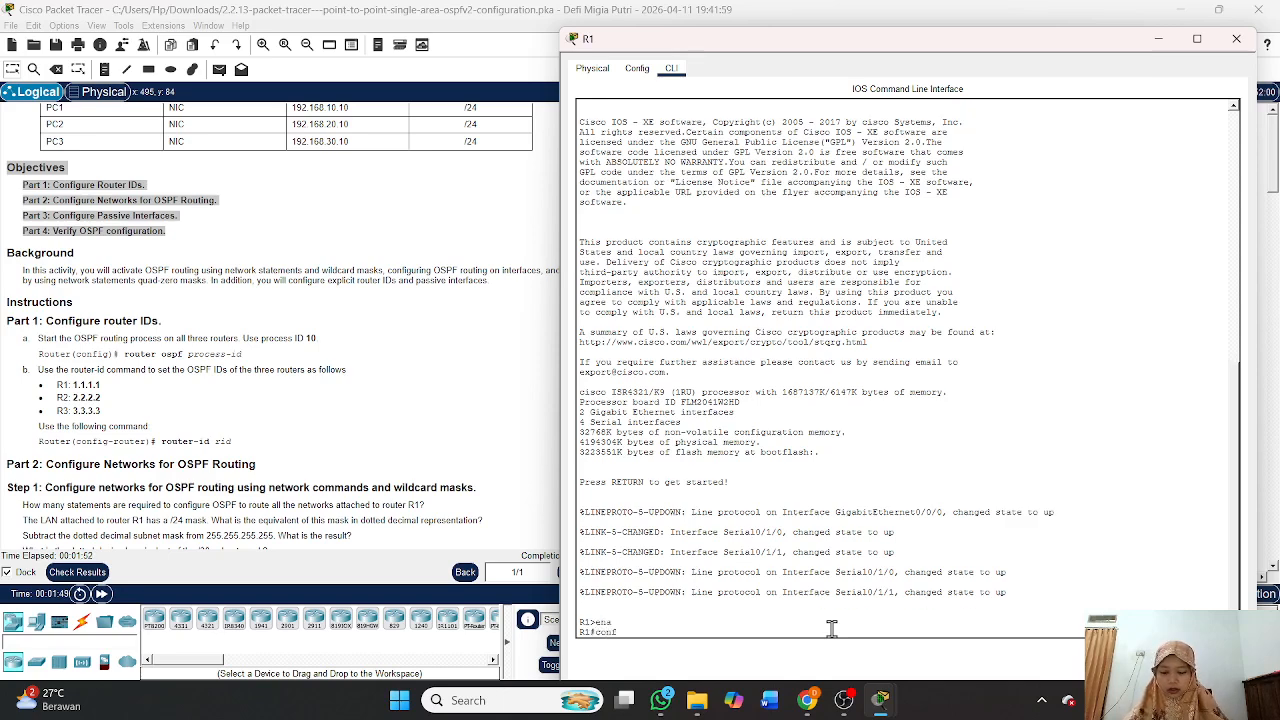
text(conf t)
key(Return)
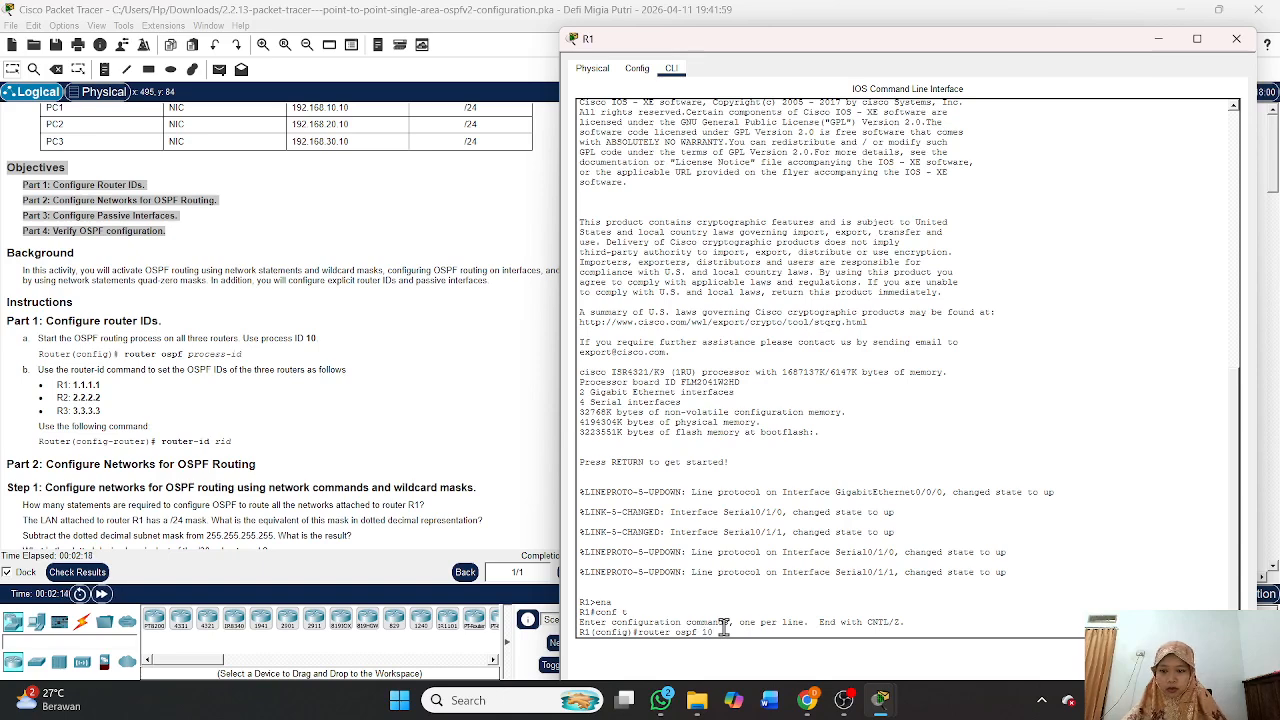
Start OSPF process 10 on R1, set its router ID to 1.1.1.1, and close the R1 window.
key(Return)
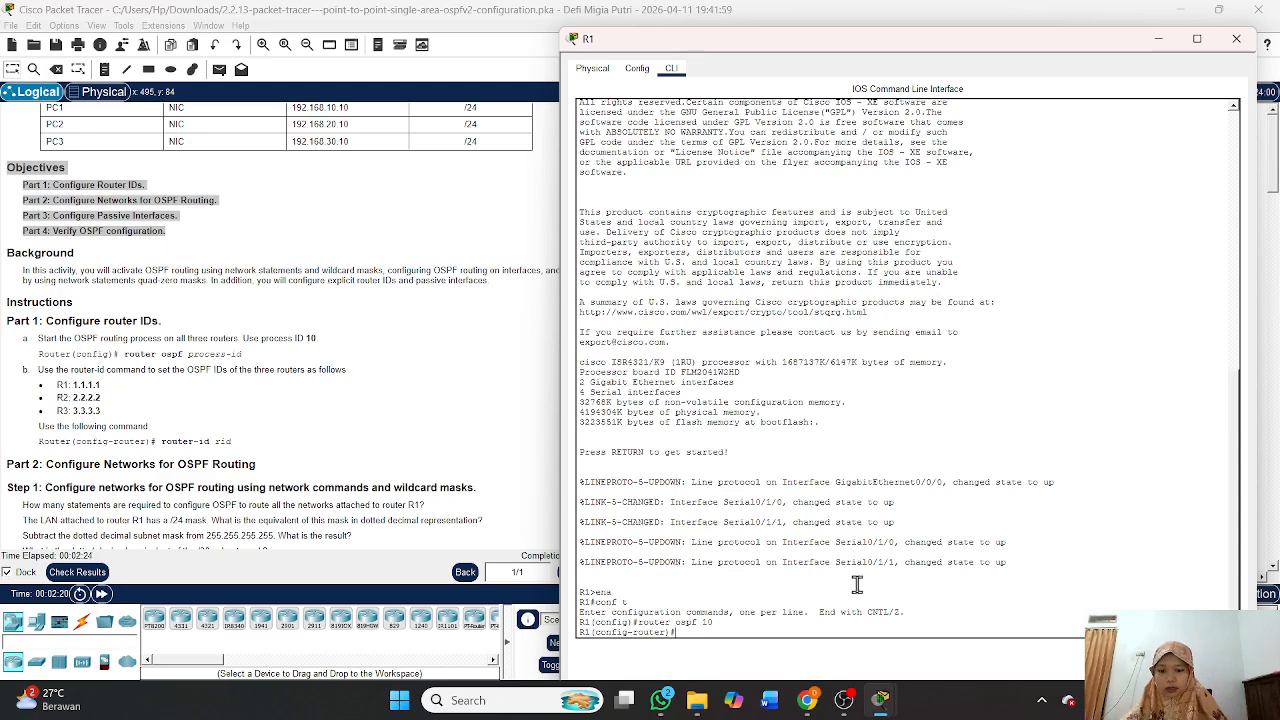
text(router)
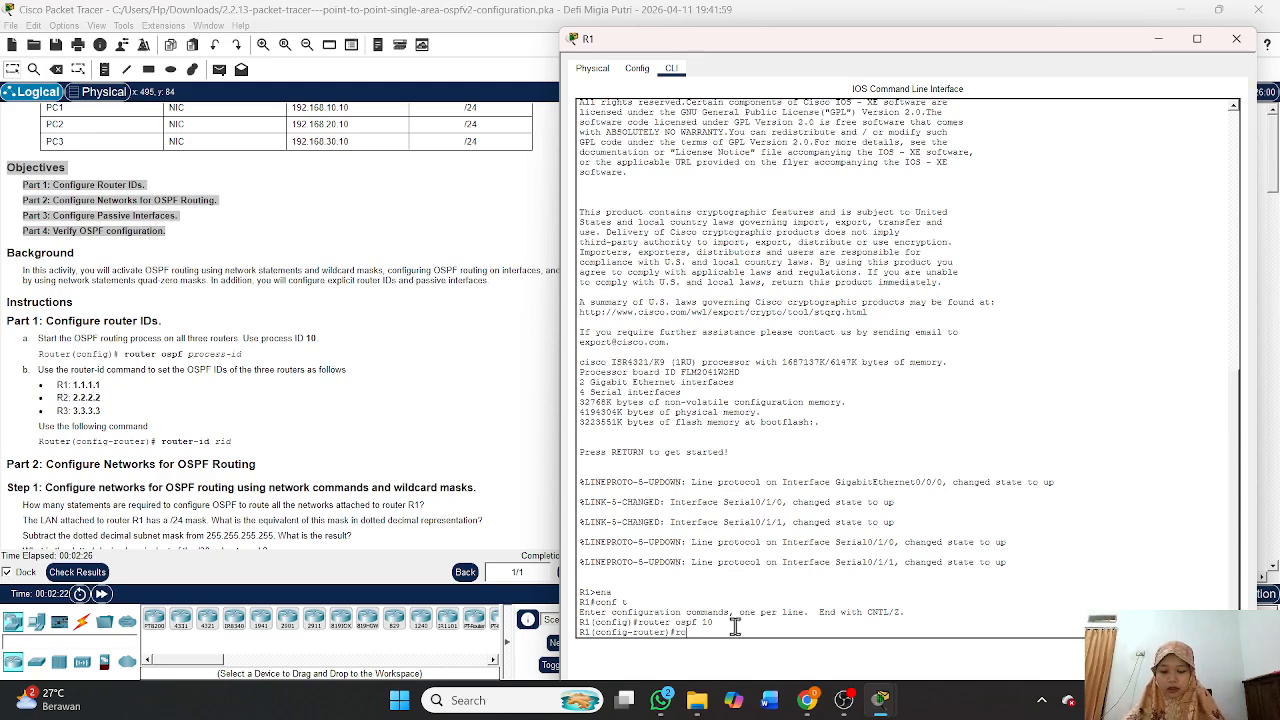
text(-id)
key(BackSpace)
key(BackSpace)
key(BackSpace)
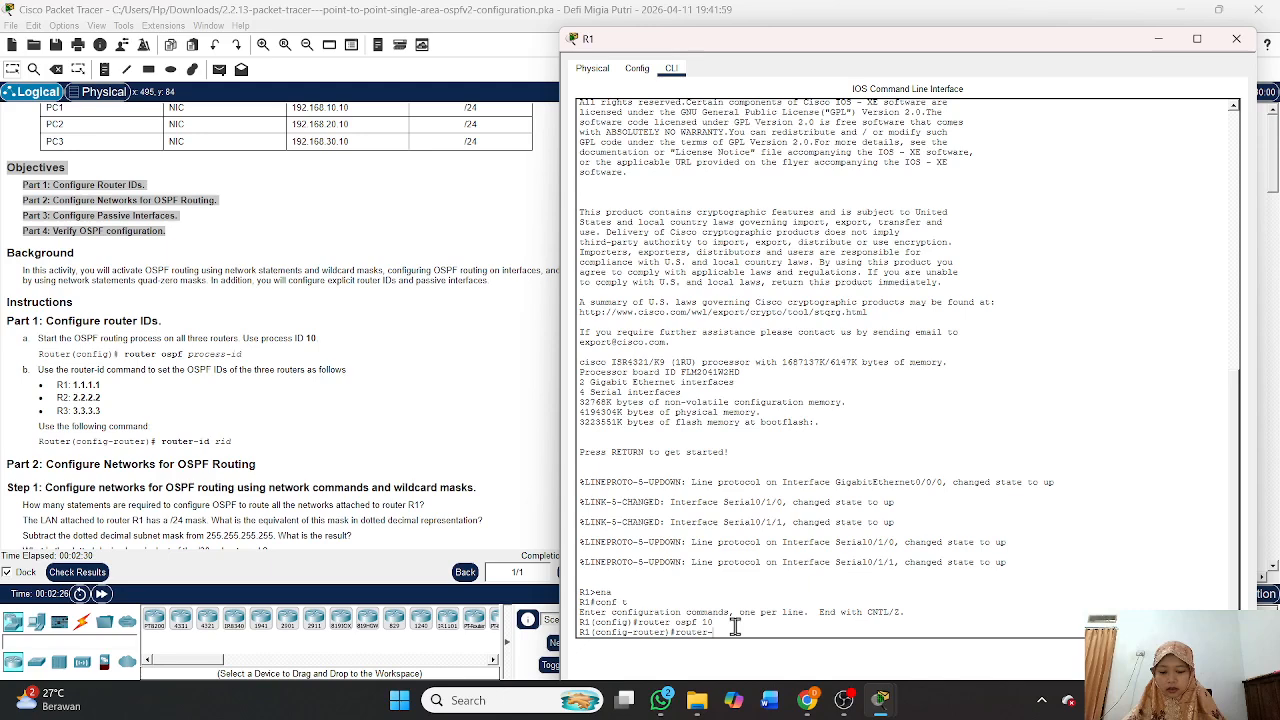
text(-id 1.1.1.1)
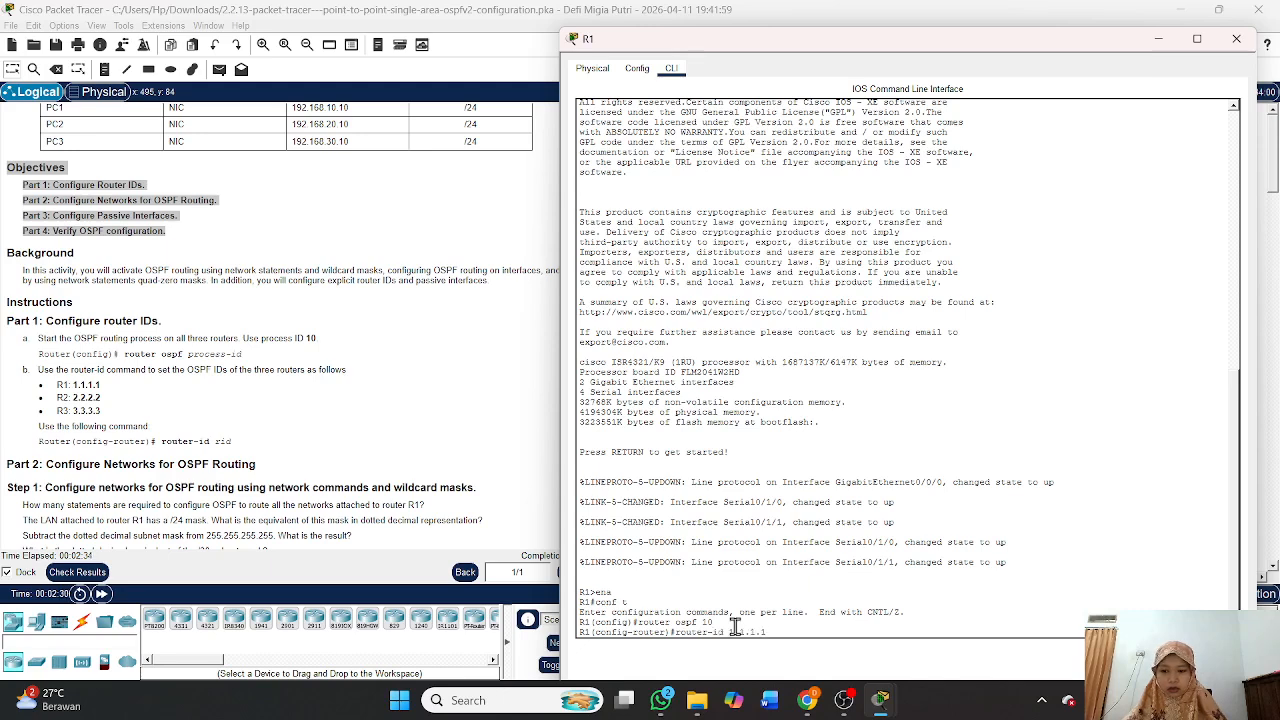
key(Return)
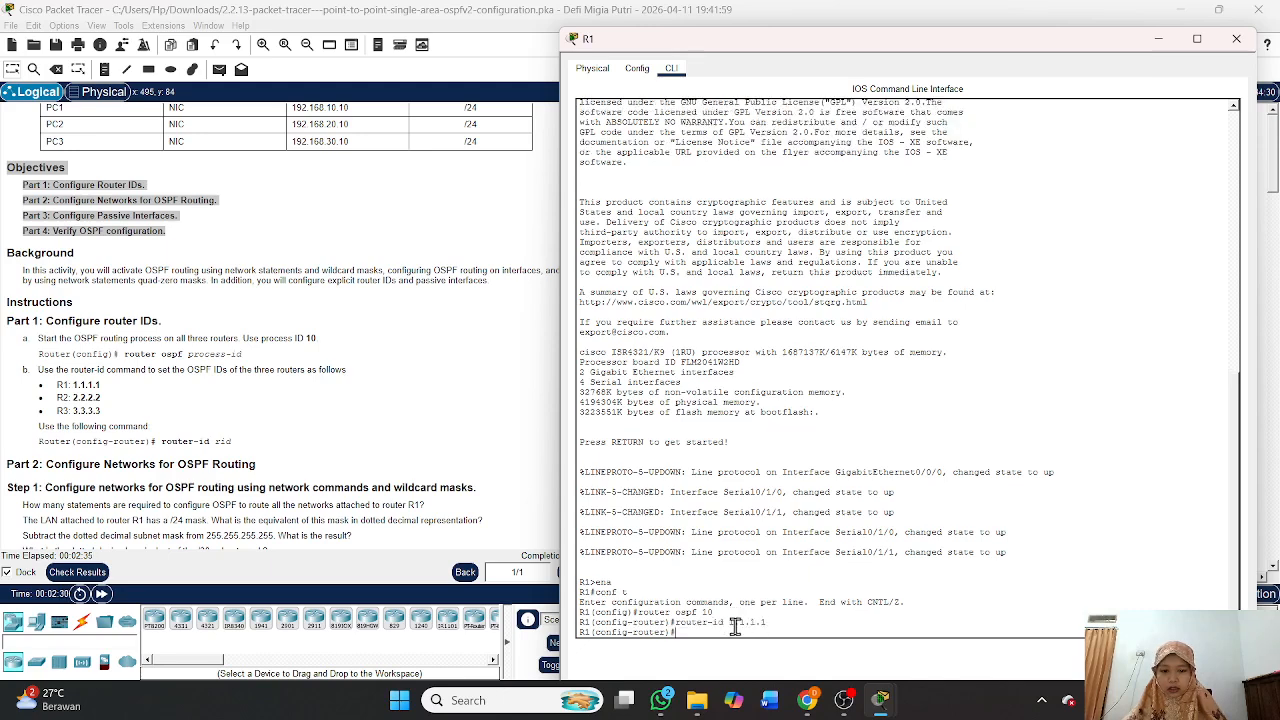
click(1238, 39)
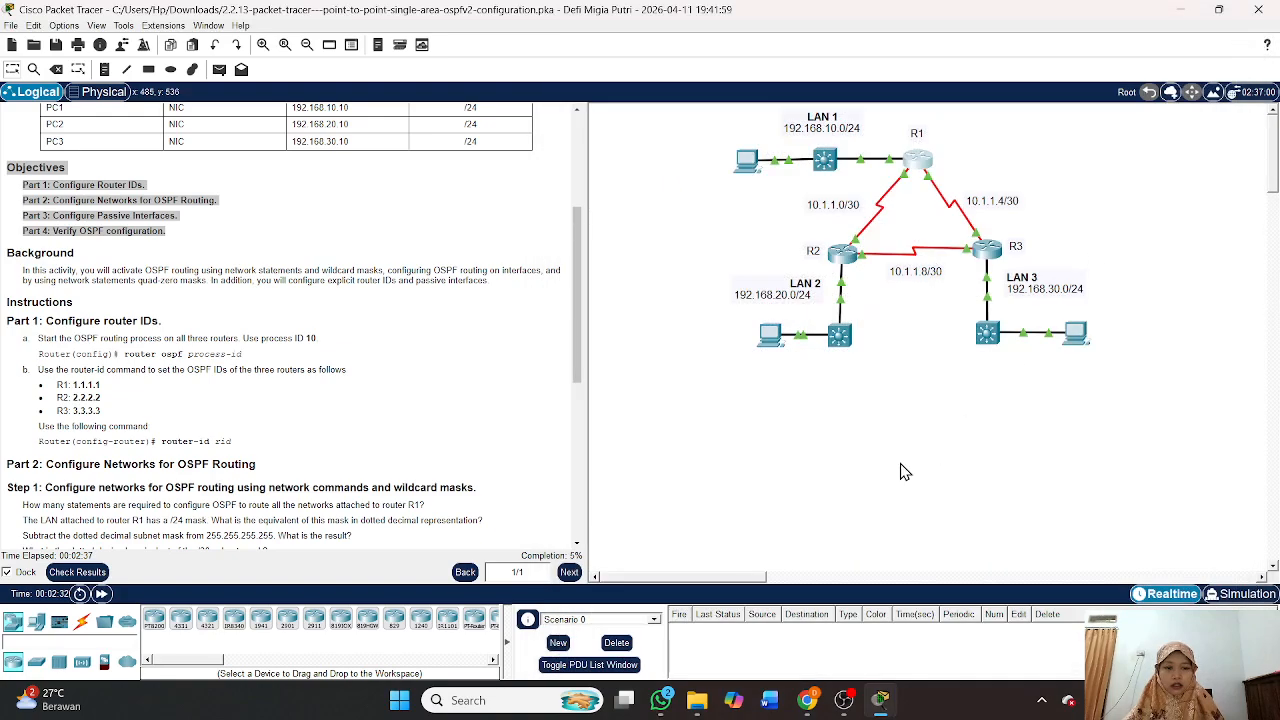
Open R2's command line beside the instructions and enter global configuration mode with ena and conf t.
click(840, 256)
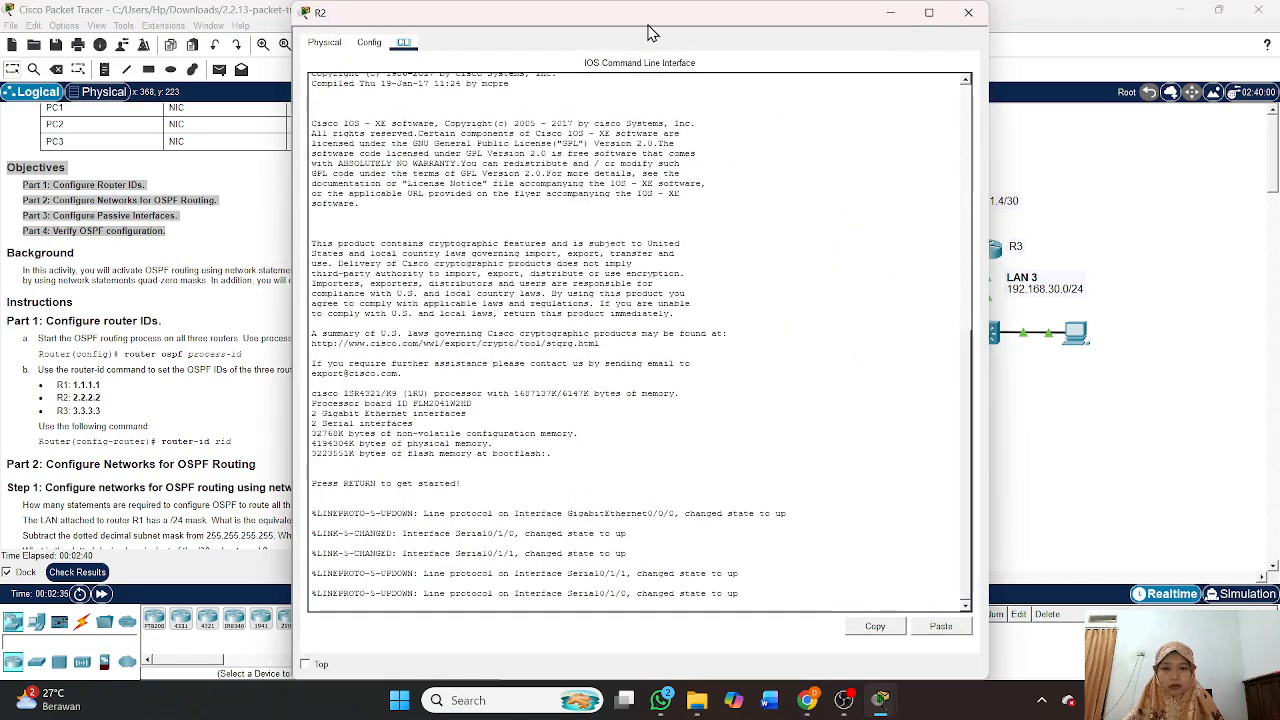
drag(650, 33, 918, 42)
key(Return)
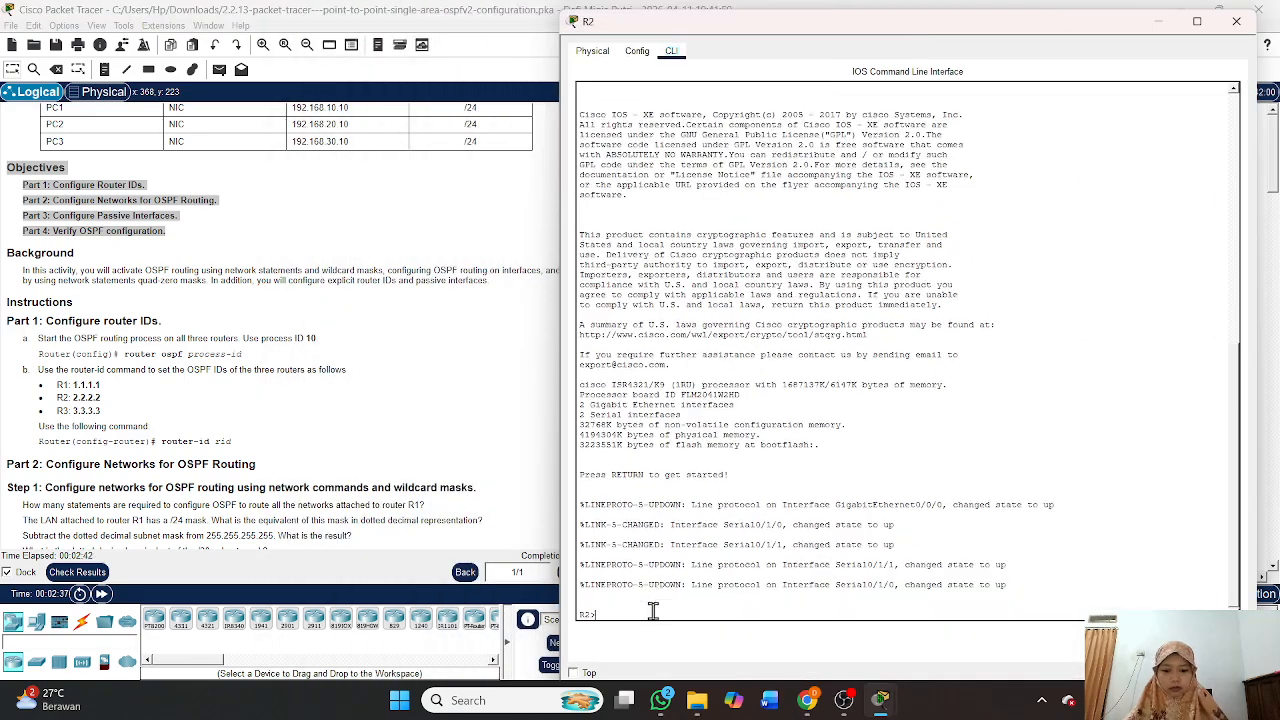
text(ena)
key(Return)
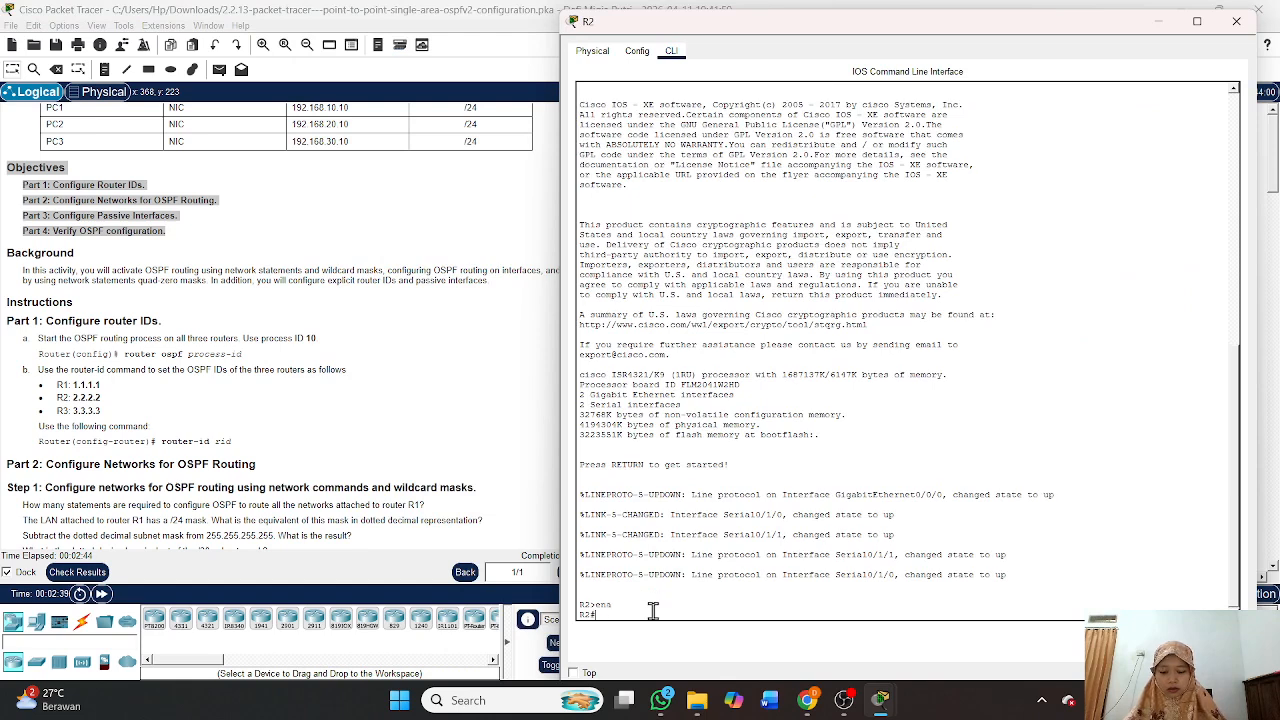
text(conf t)
key(Return)
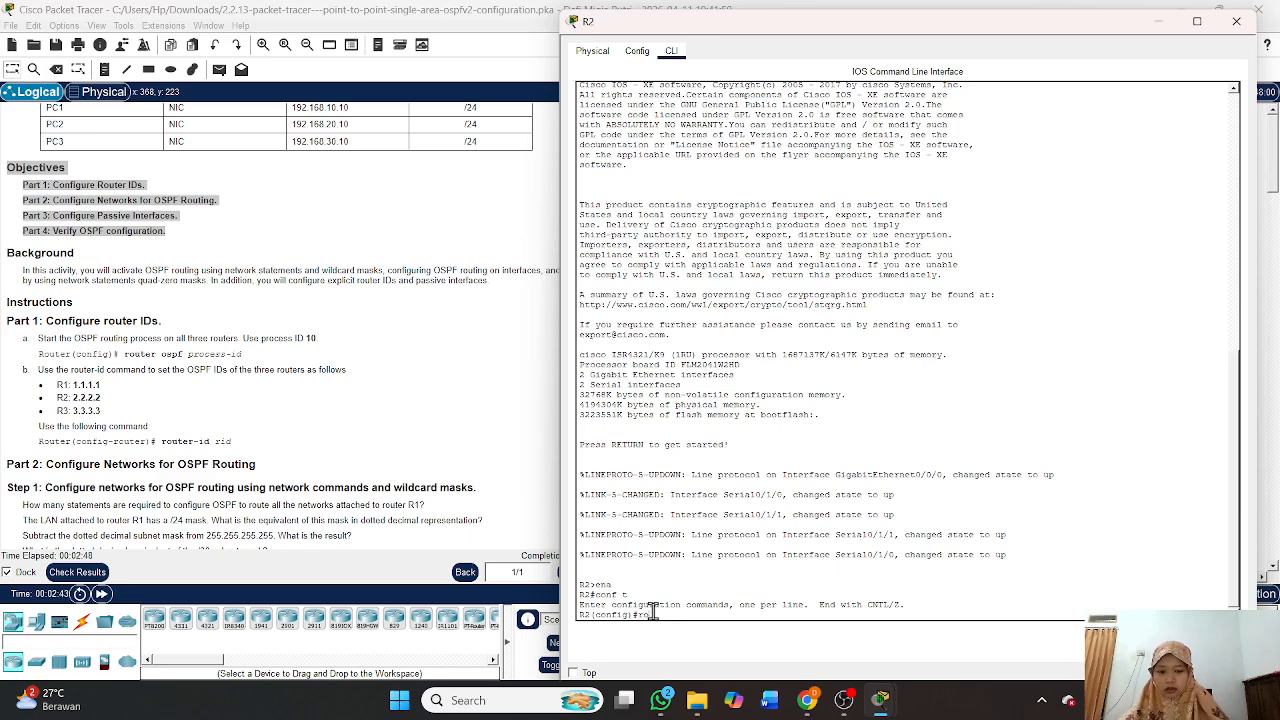
Start OSPF process 10 on R2, set its router ID to 2.2.2.2, and close the R2 window.
text(router)
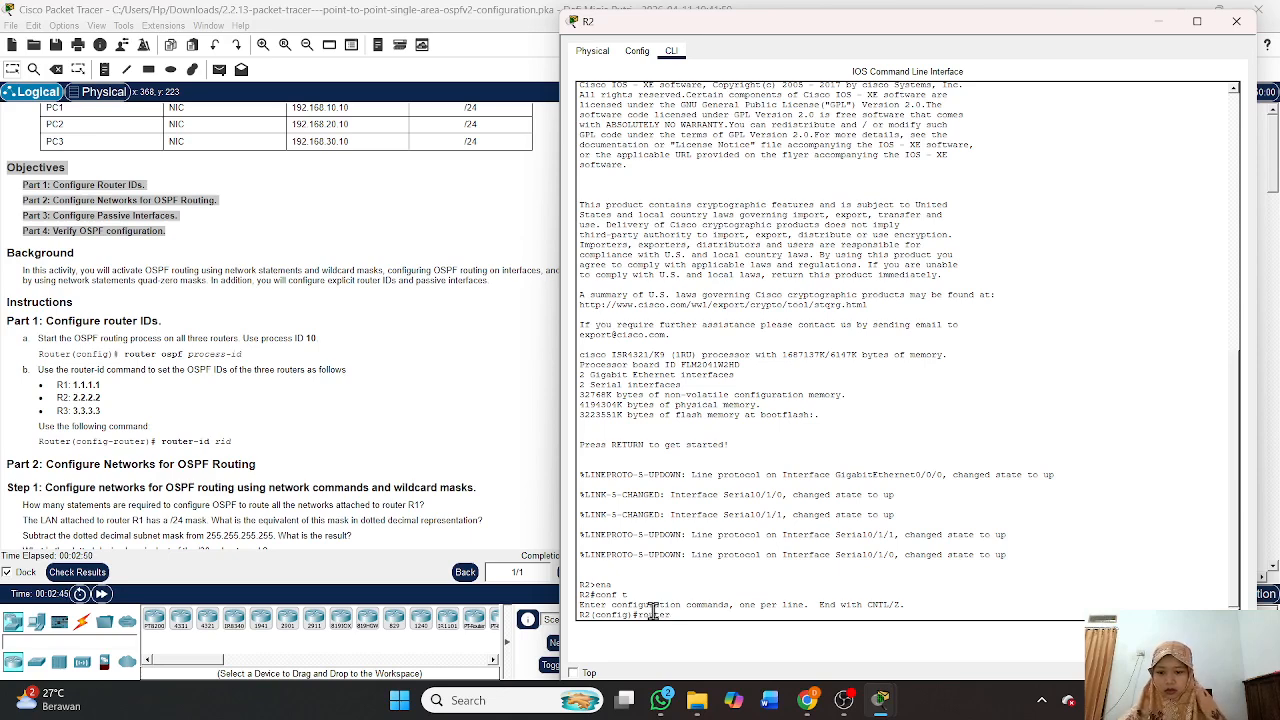
text( ospf 10)
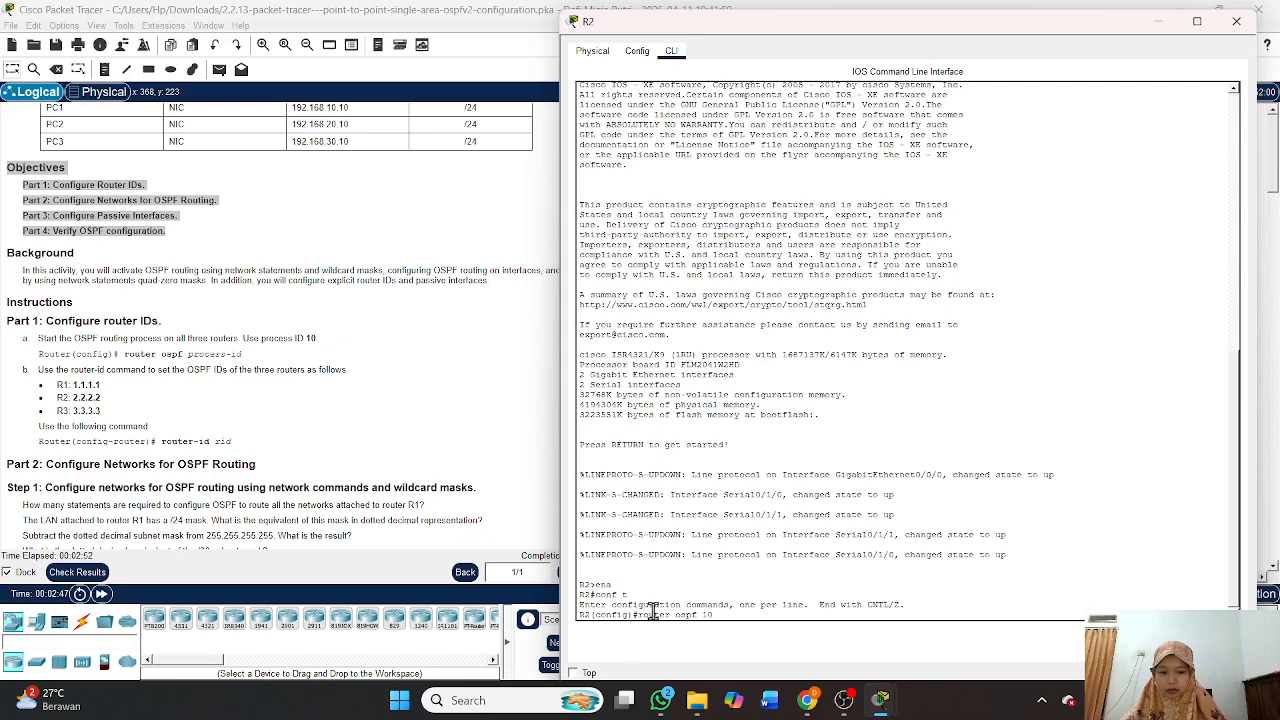
key(Return)
text(router)#ro)
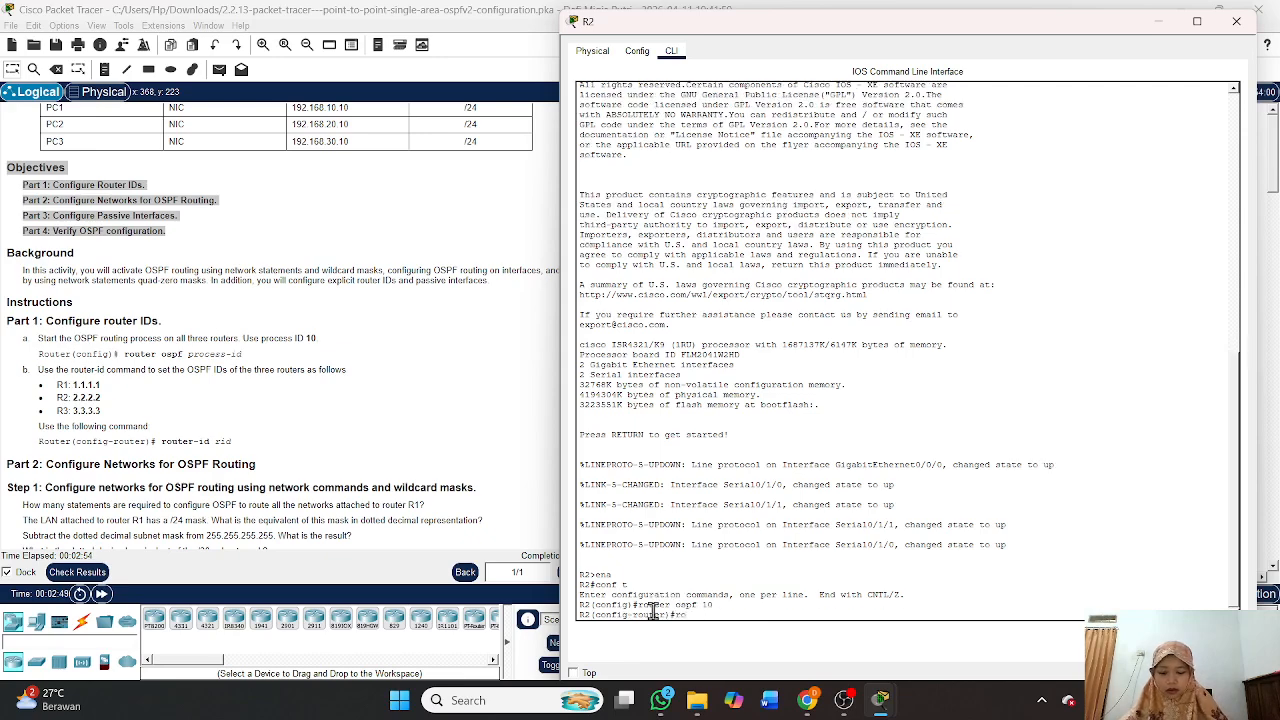
text(uter id 2.2.2.2)
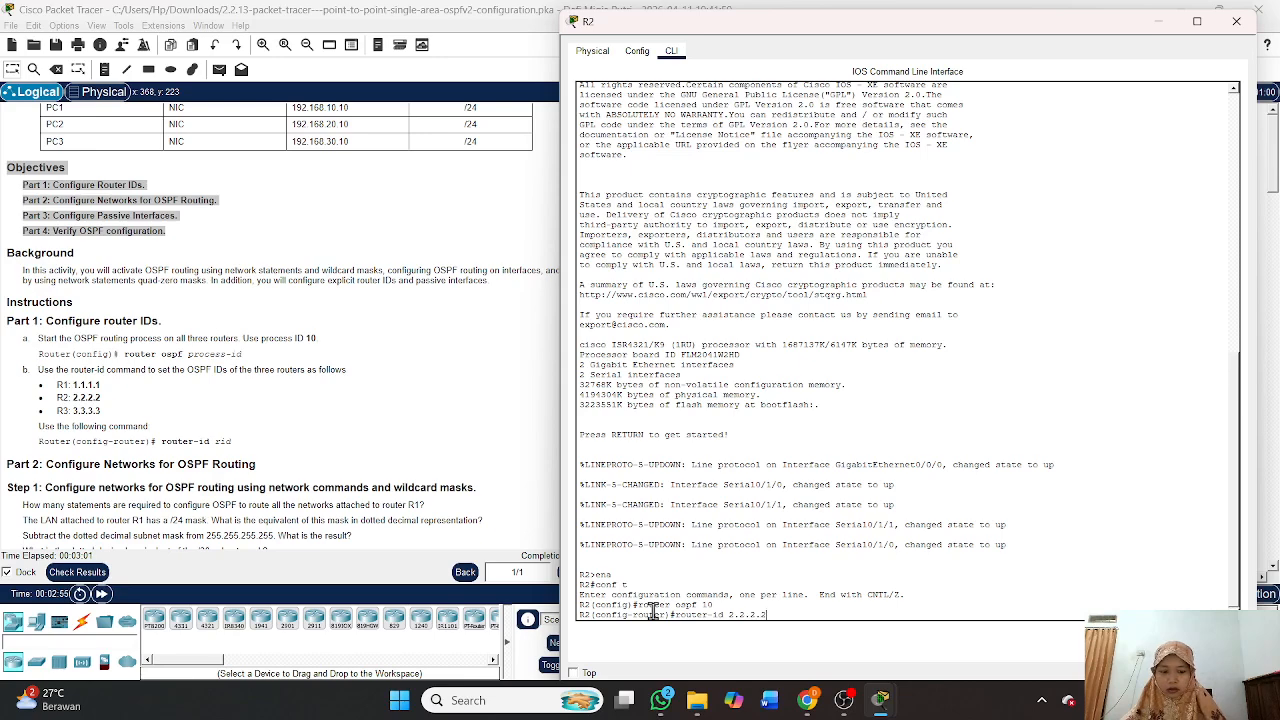
key(Return)
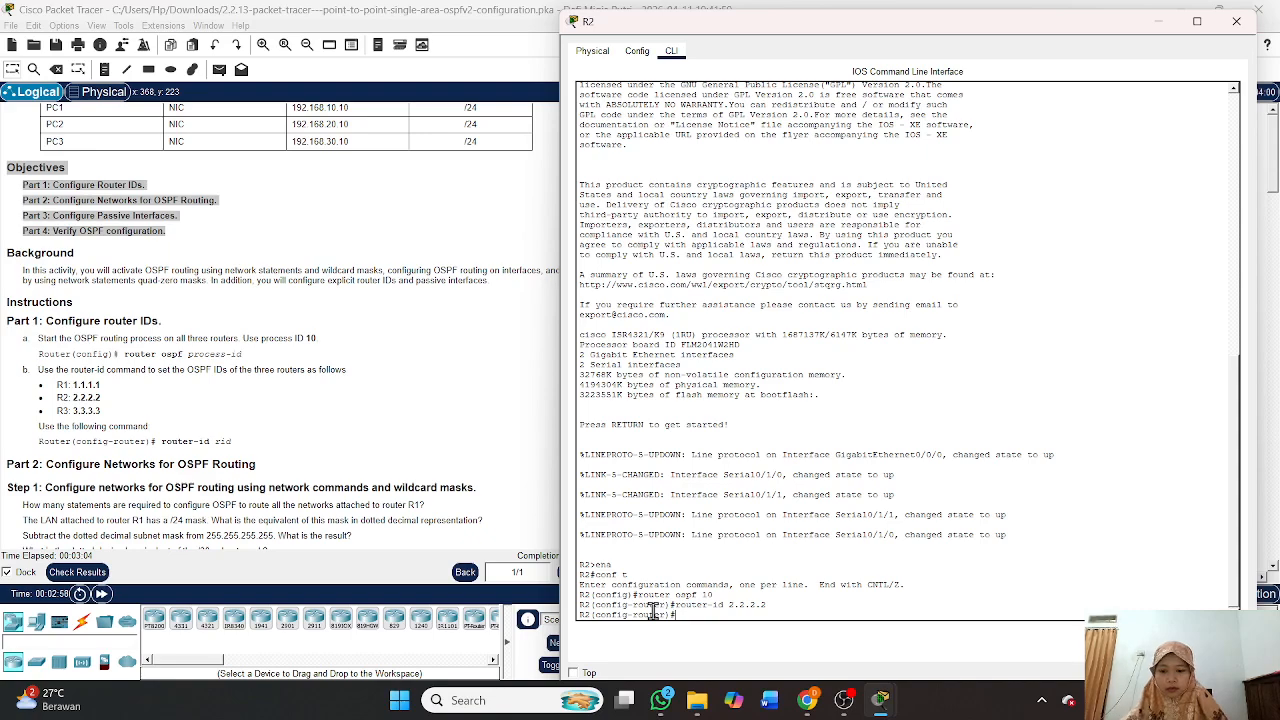
click(1240, 20)
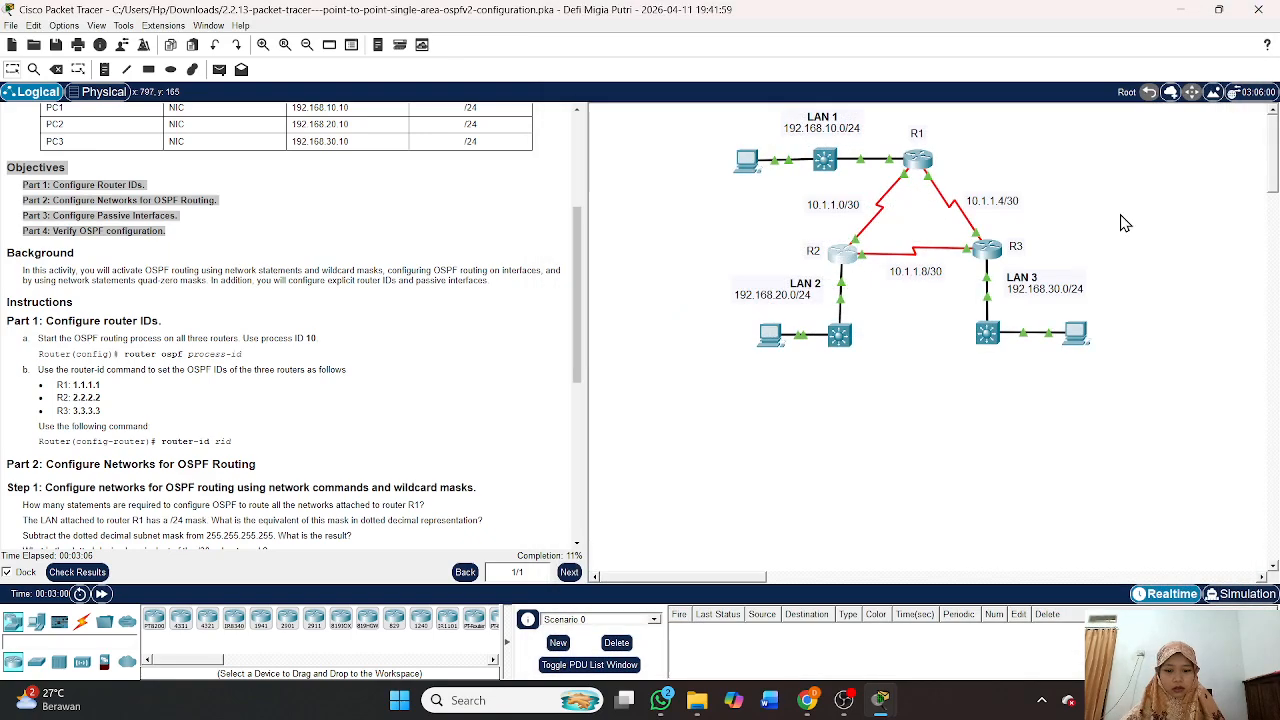
Open R3's command line beside the instructions and enter global configuration mode with ena and conf t.
click(993, 246)
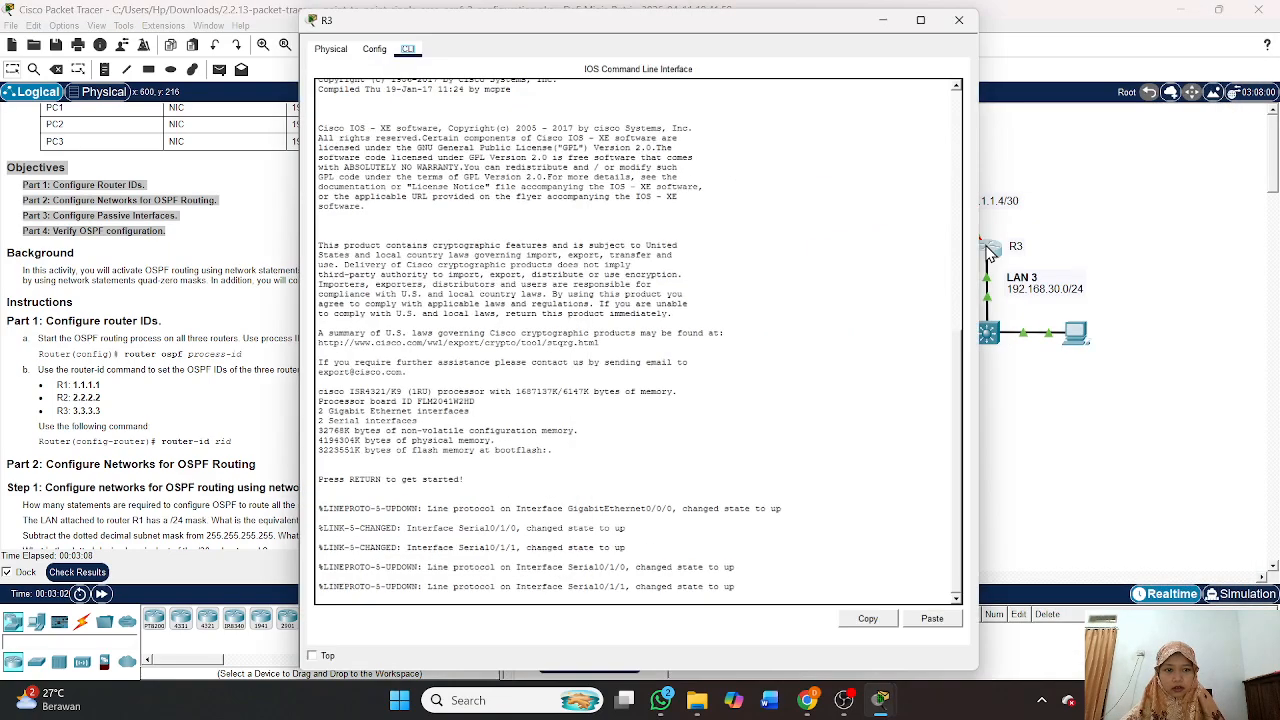
drag(828, 22, 1278, 30)
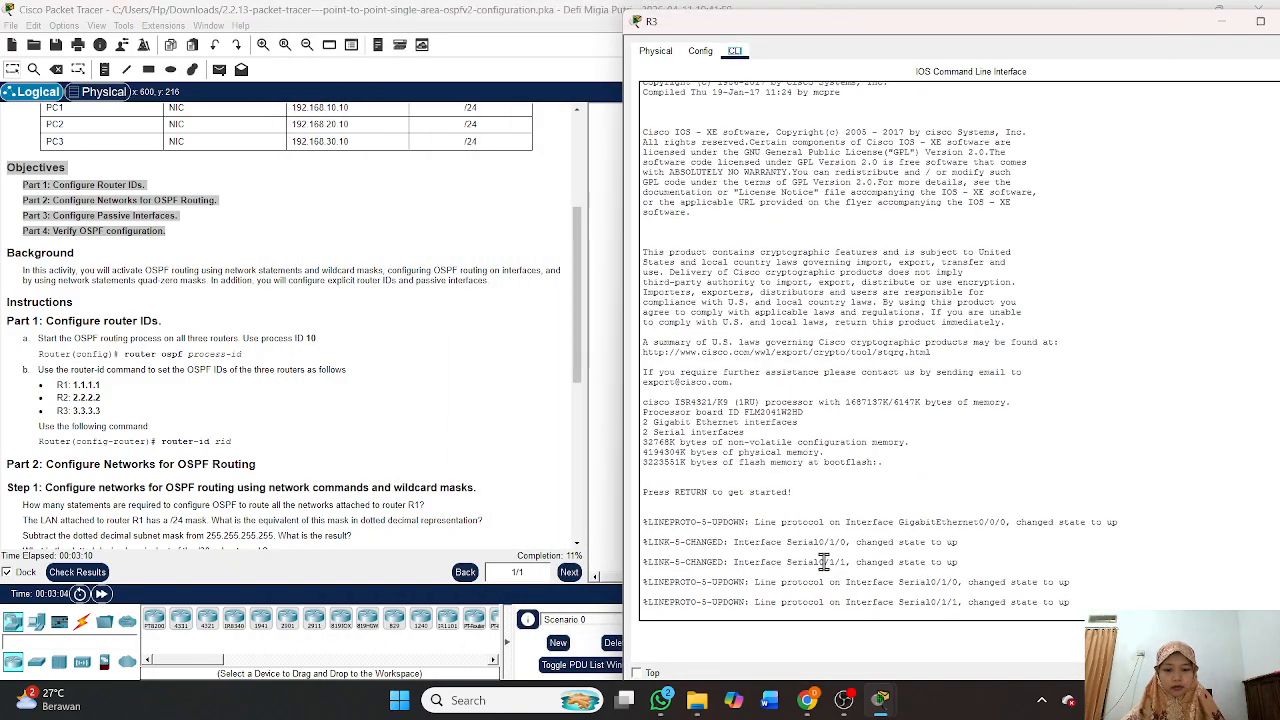
key(Return)
text(ena)
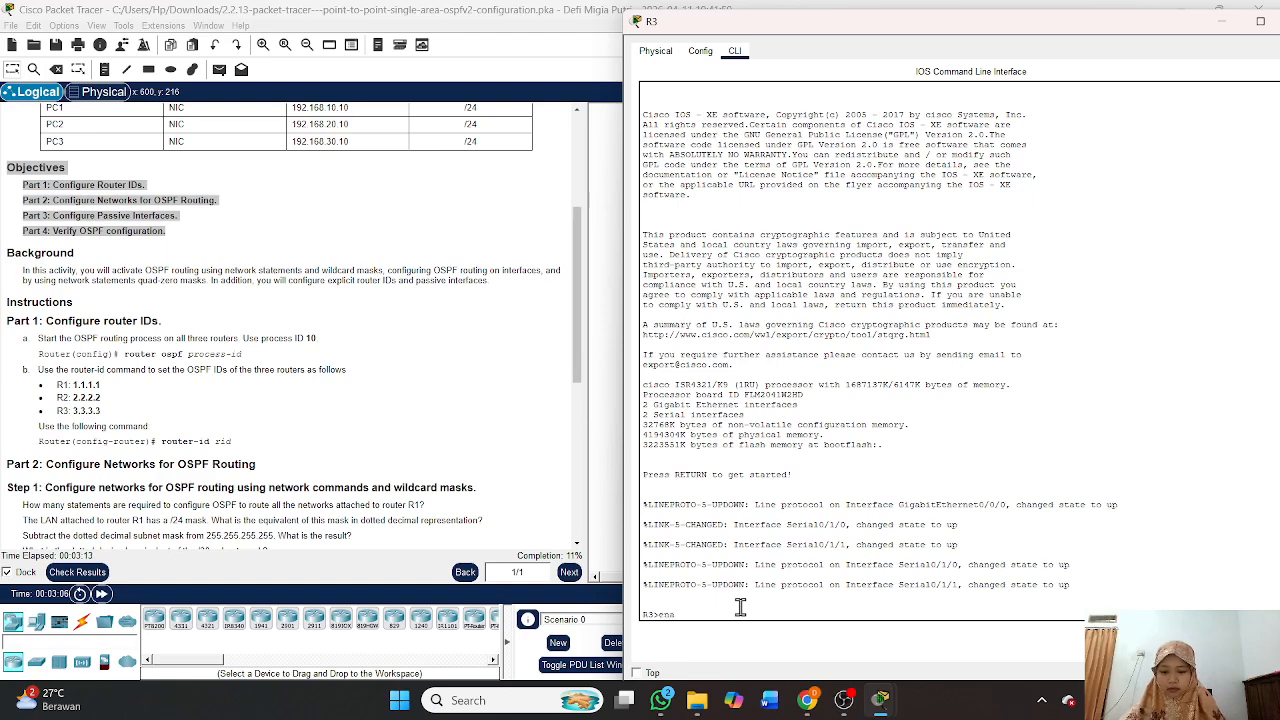
key(Return)
text(conf )
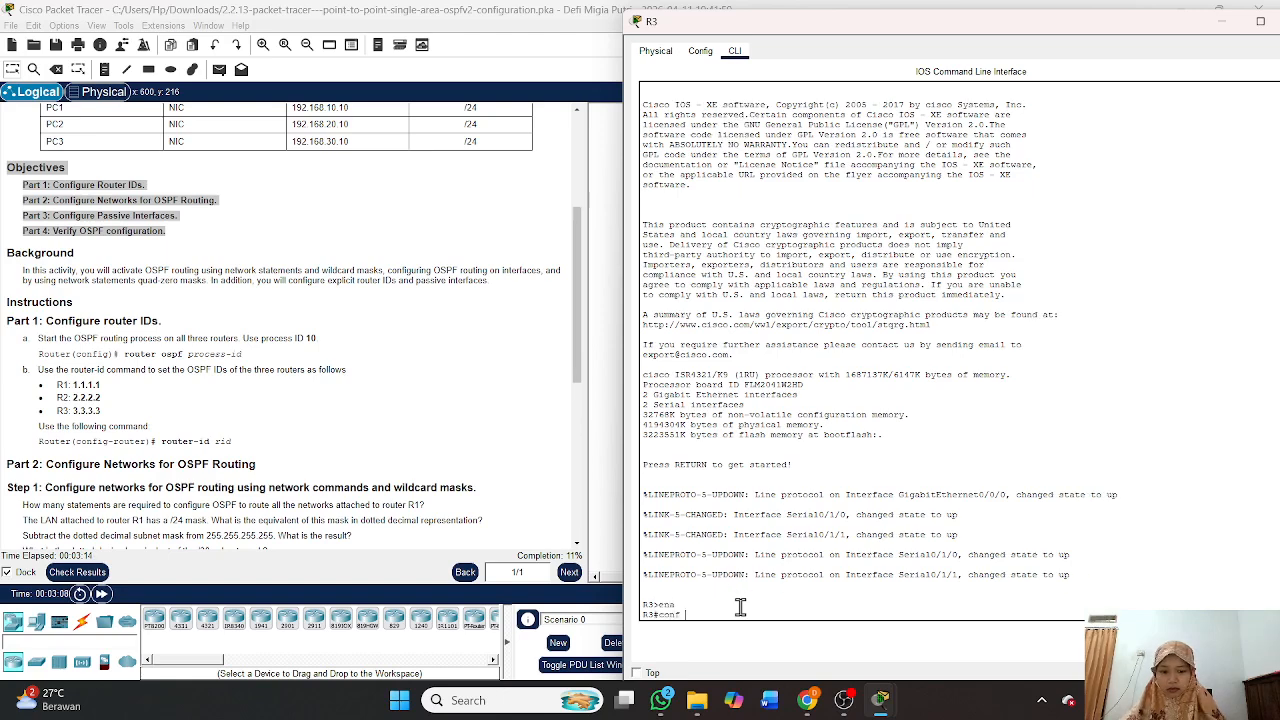
text(t)
key(Return)
Start OSPF process 10 on R3 with the router ospf 10 command.
text(rou)
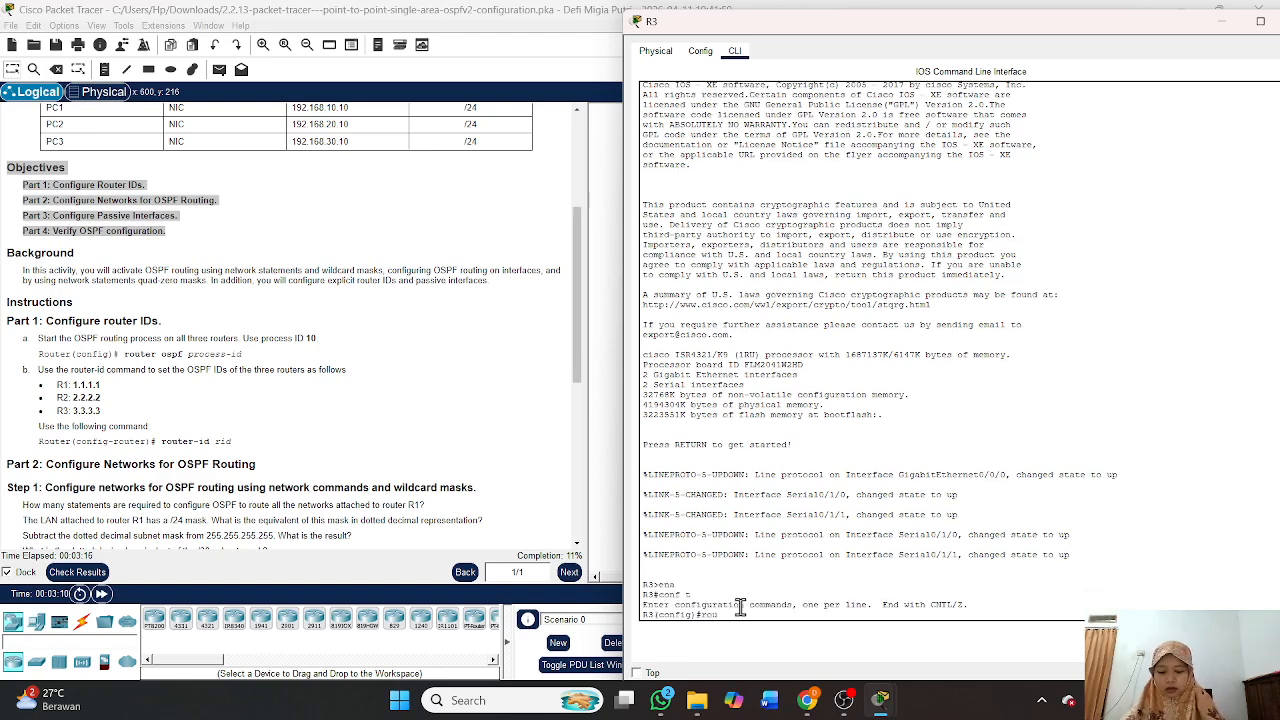
text(ter)
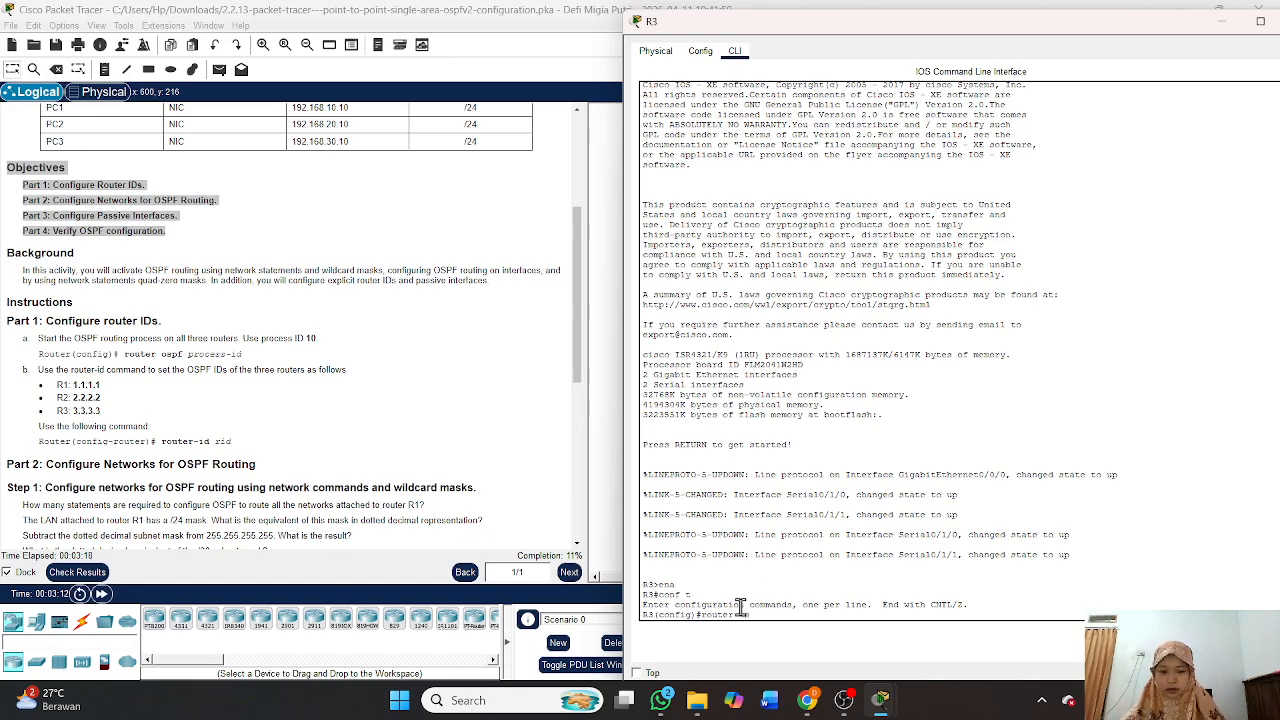
text( os[f)
key(BackSpace)
key(BackSpace)
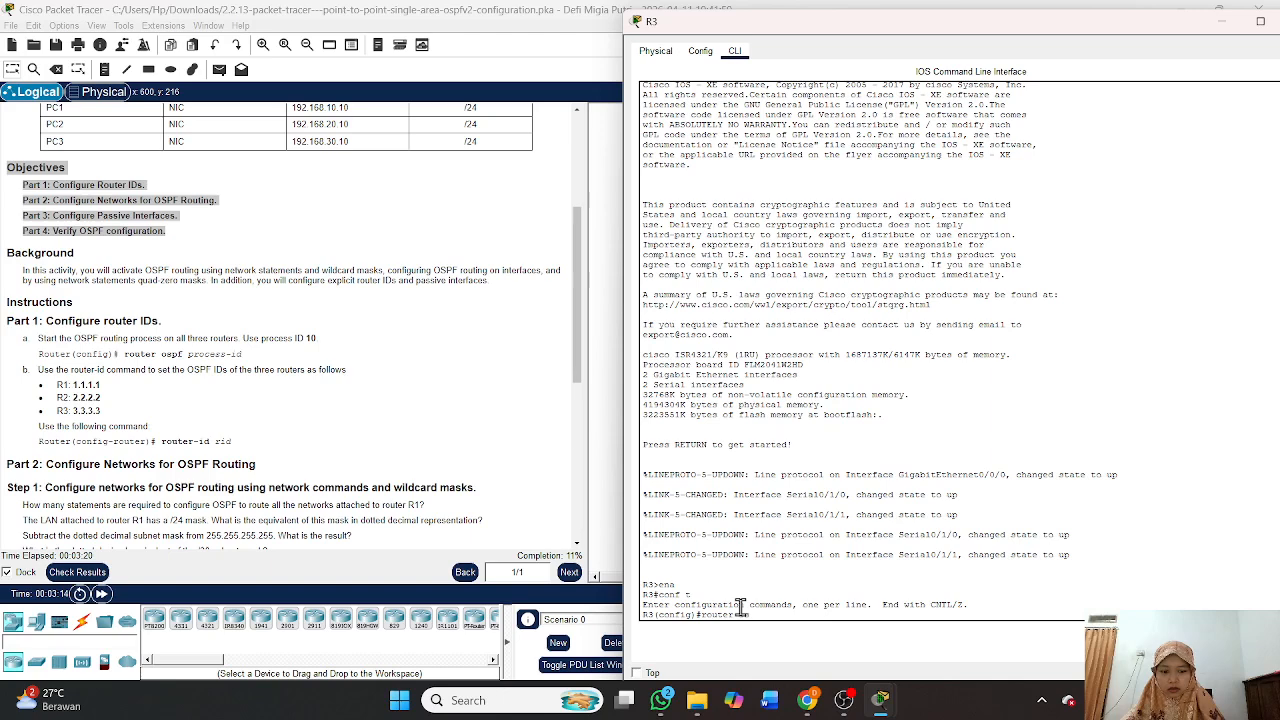
text(spf 10)
key(Return)
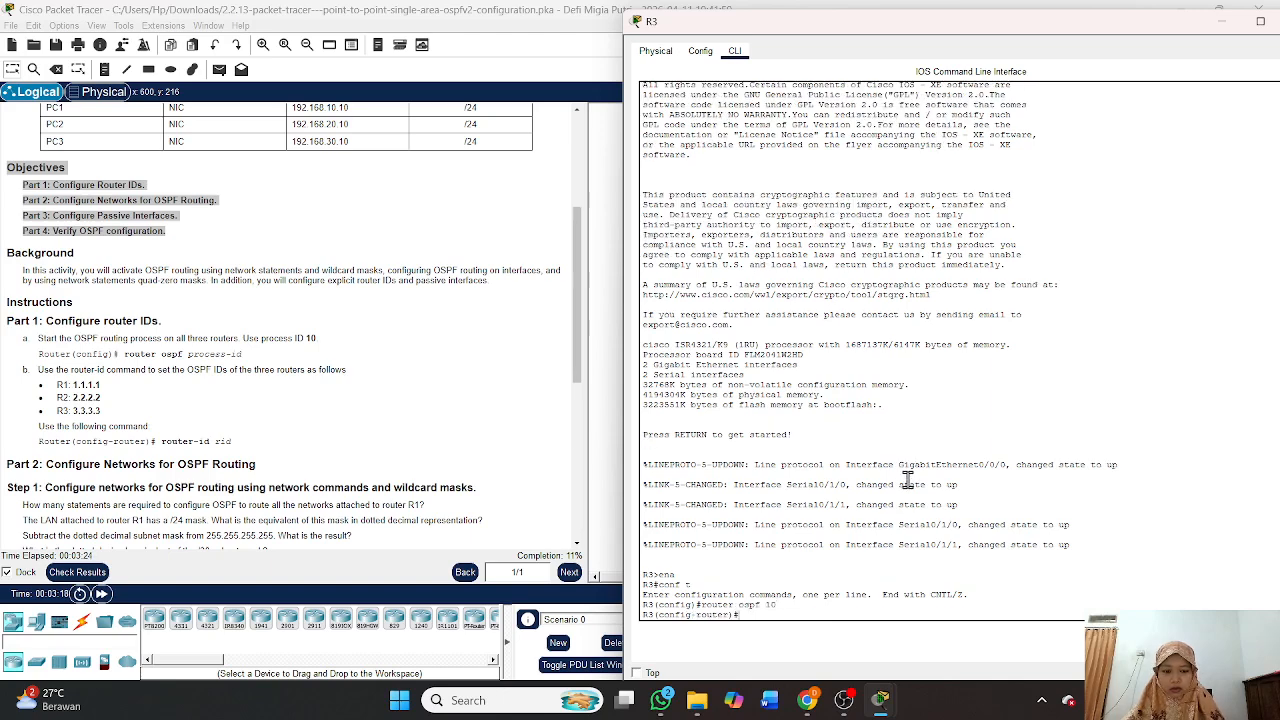
Set R3's OSPF router ID to 3.3.3.3 and close the R3 window.
text(router-id)
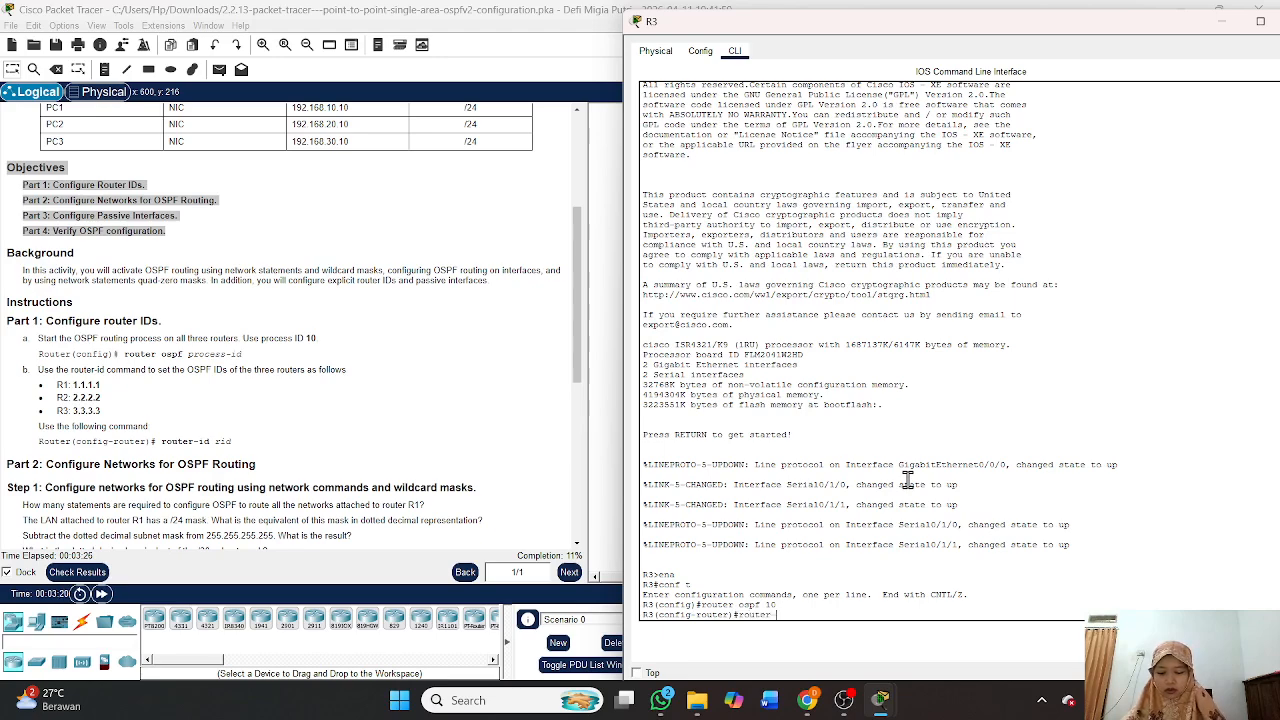
text( 3.3)
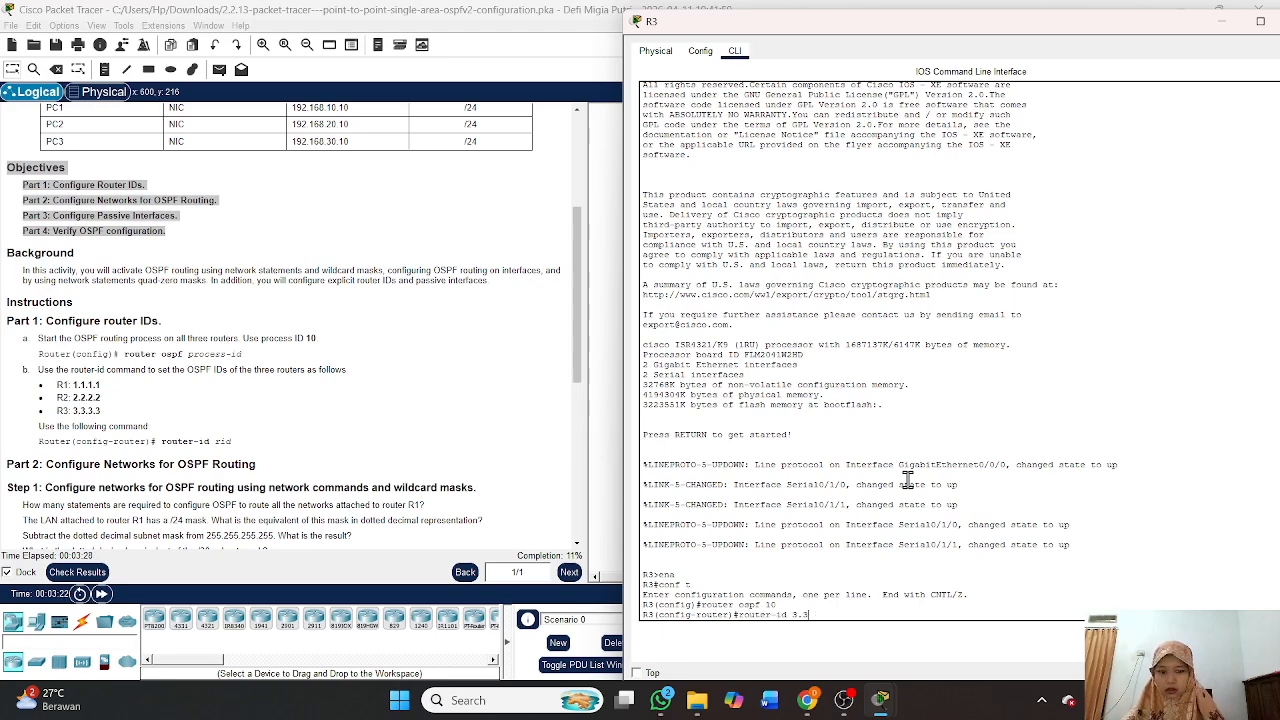
text(.3.3)
key(Return)
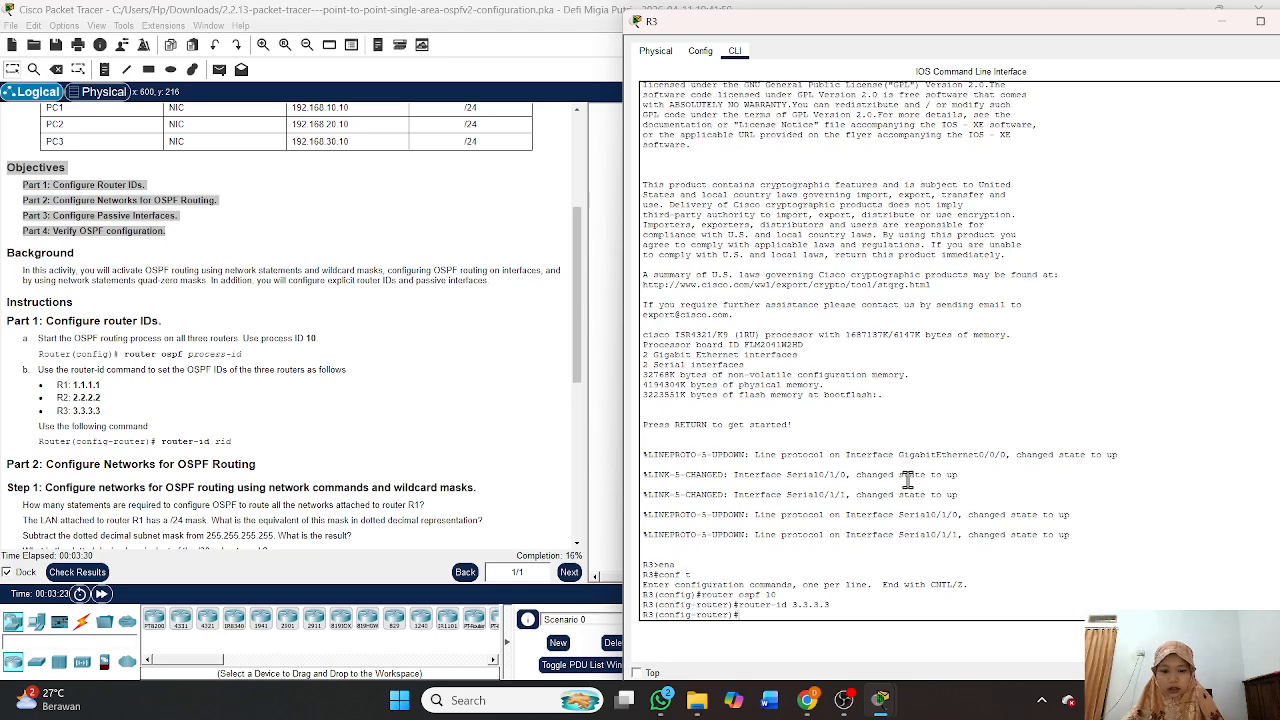
drag(1100, 33, 953, 21)
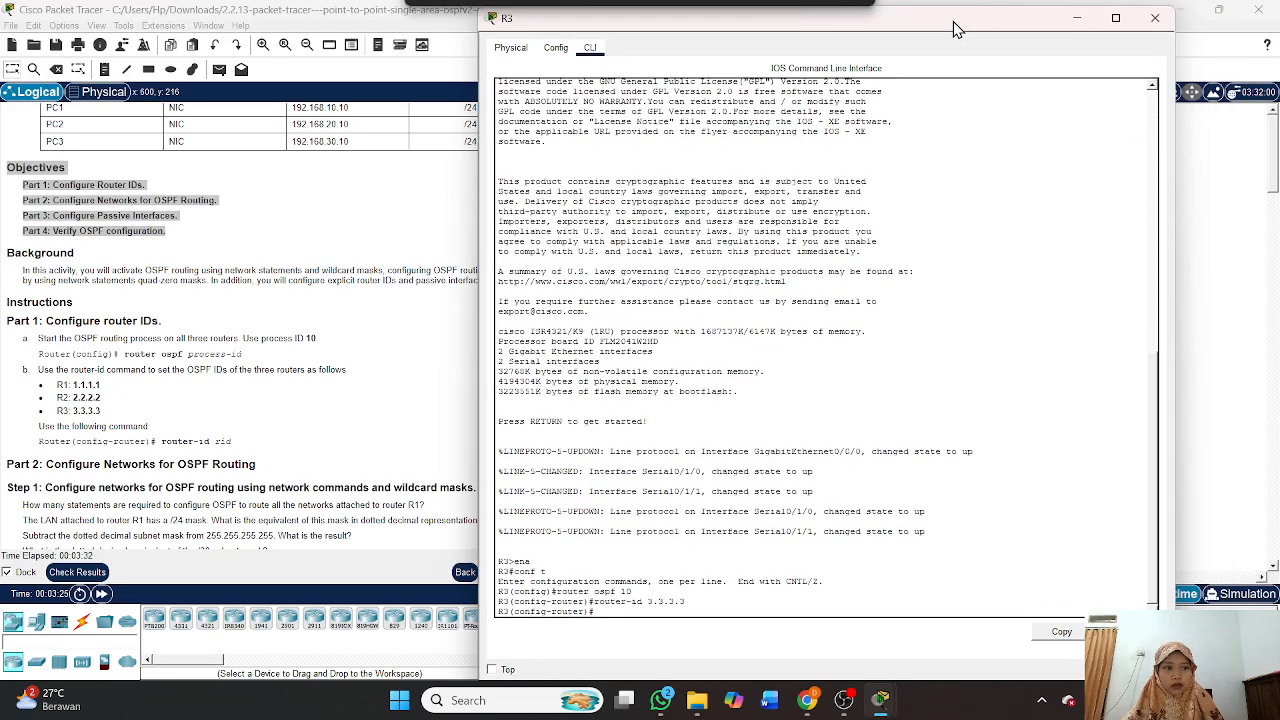
click(1153, 18)
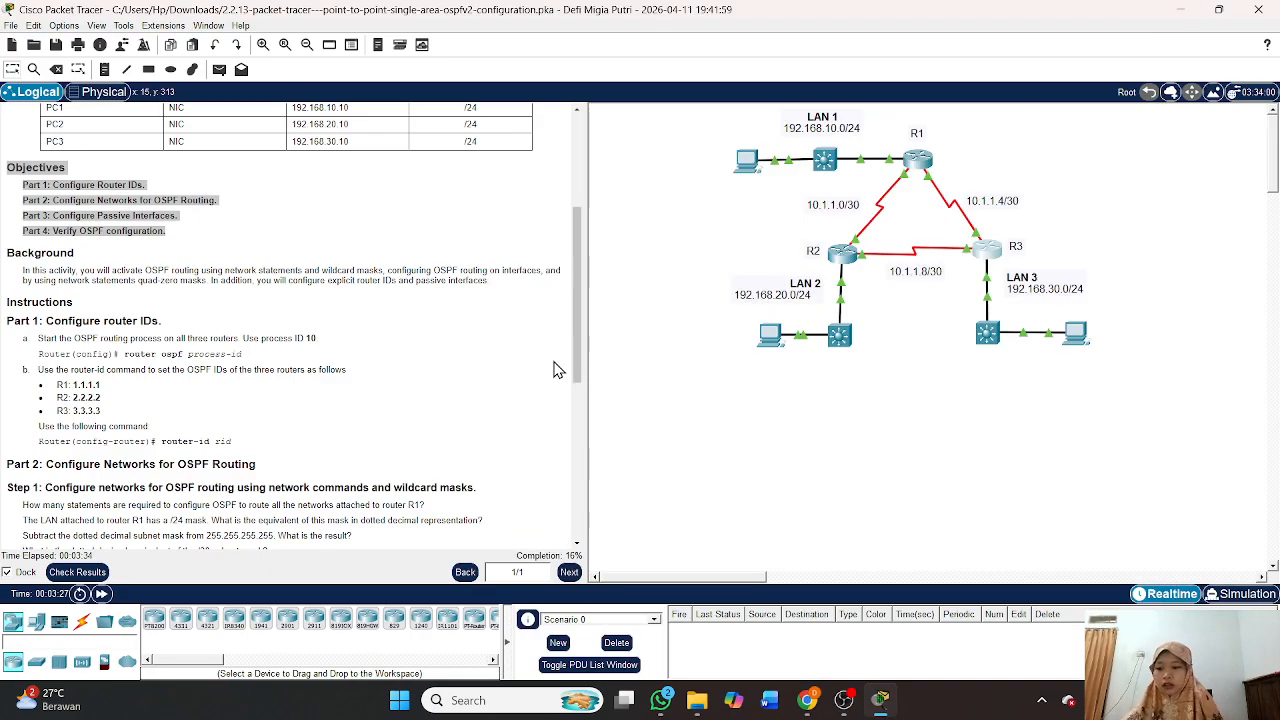
Read the Part 2 instructions on network statements, wildcard masks, and OSPF interface configuration, and skim Part 3.
scroll(95, 458, down, 2)
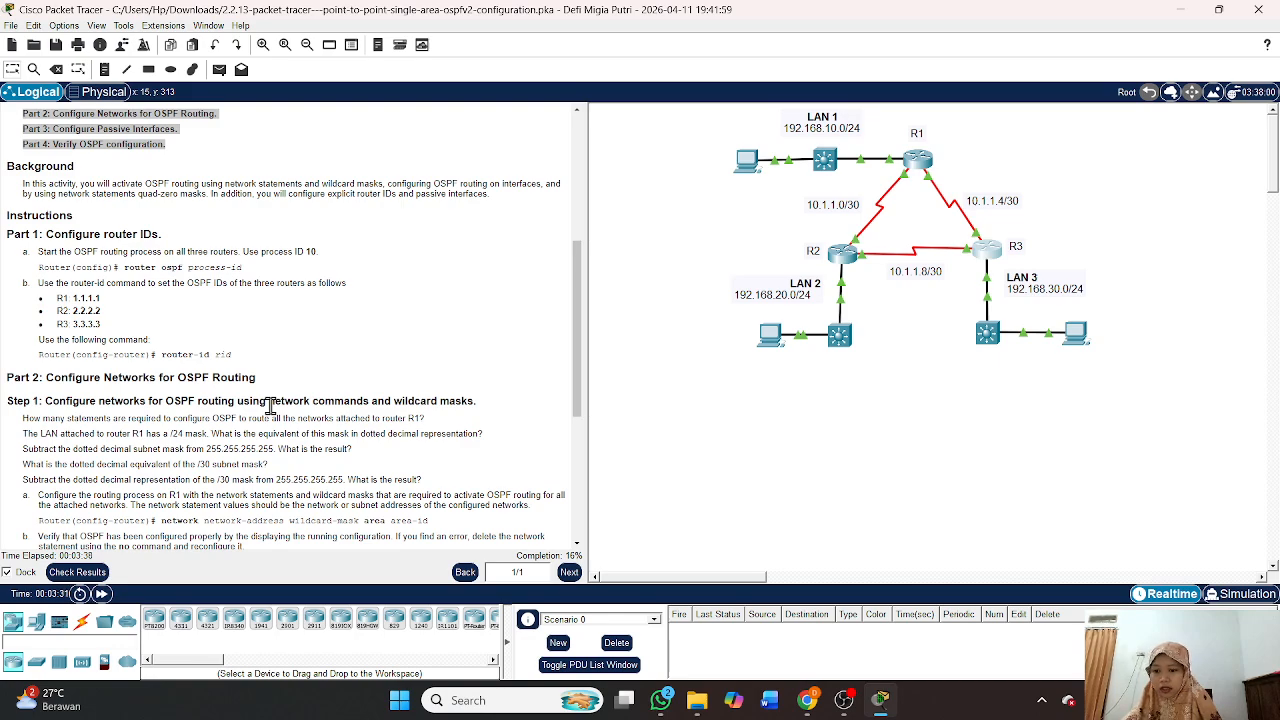
scroll(270, 405, down, 2)
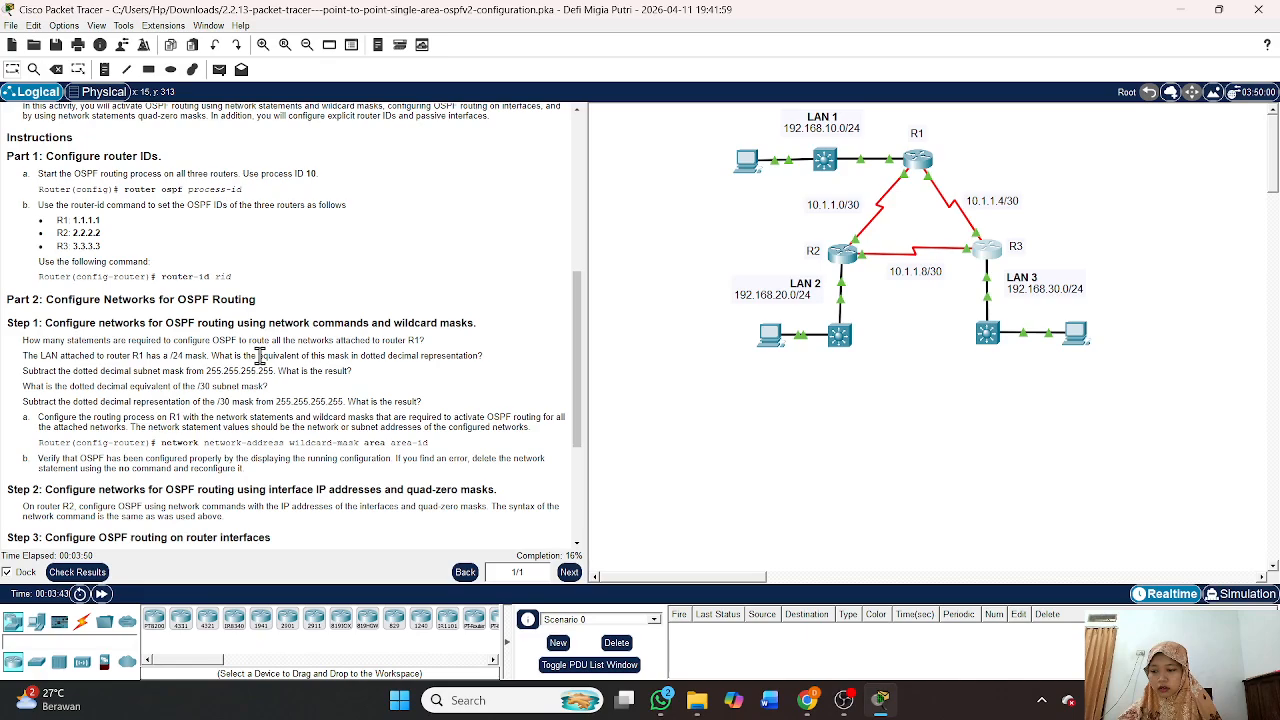
scroll(259, 356, down, 1)
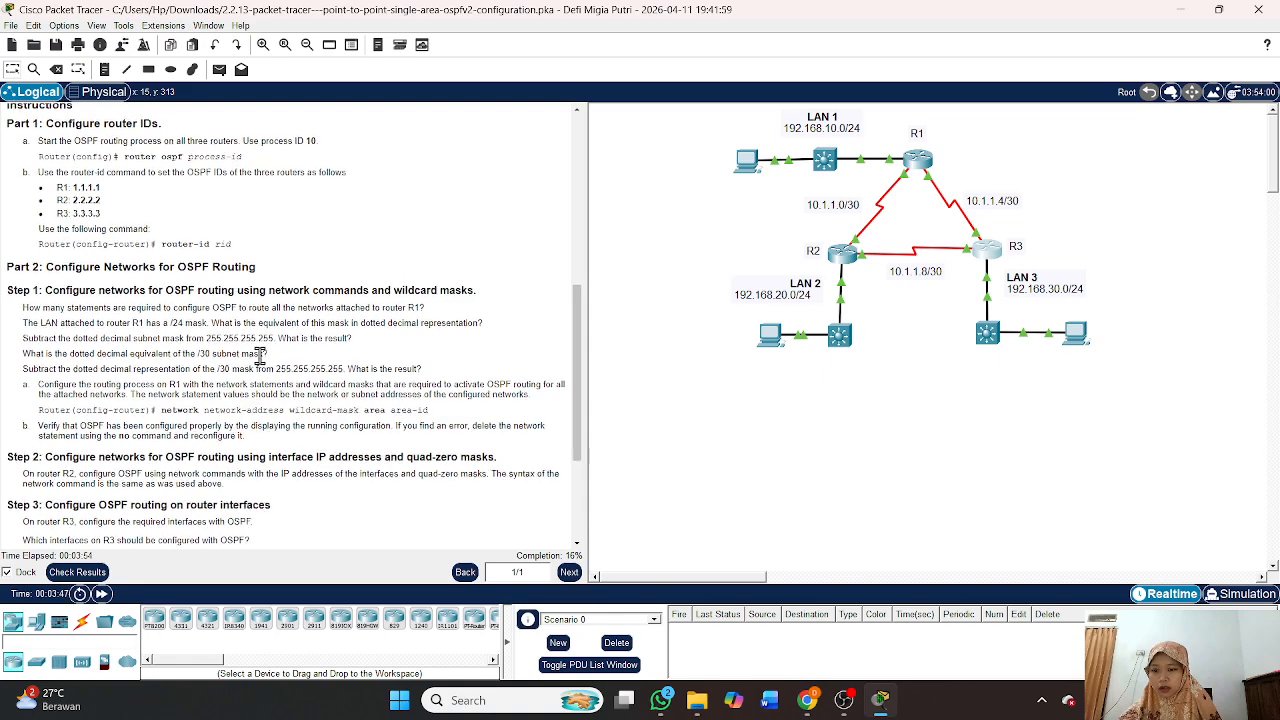
scroll(259, 356, down, 2)
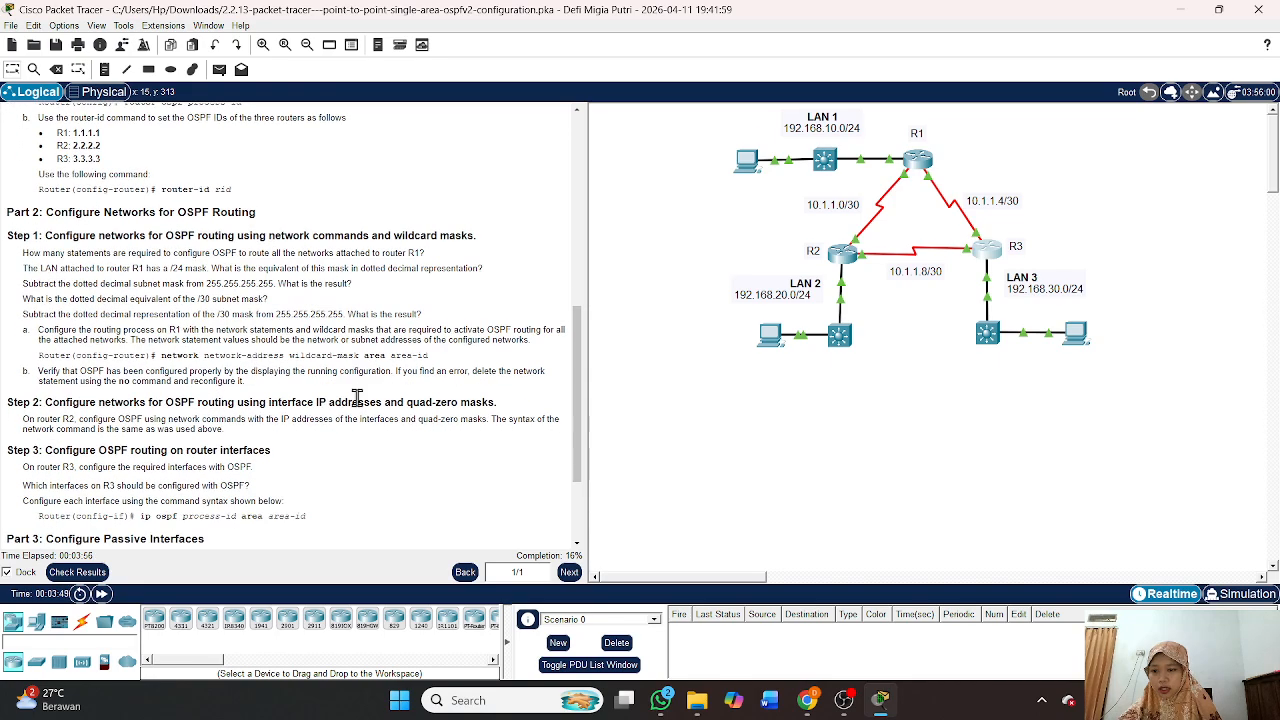
scroll(357, 398, down, 5)
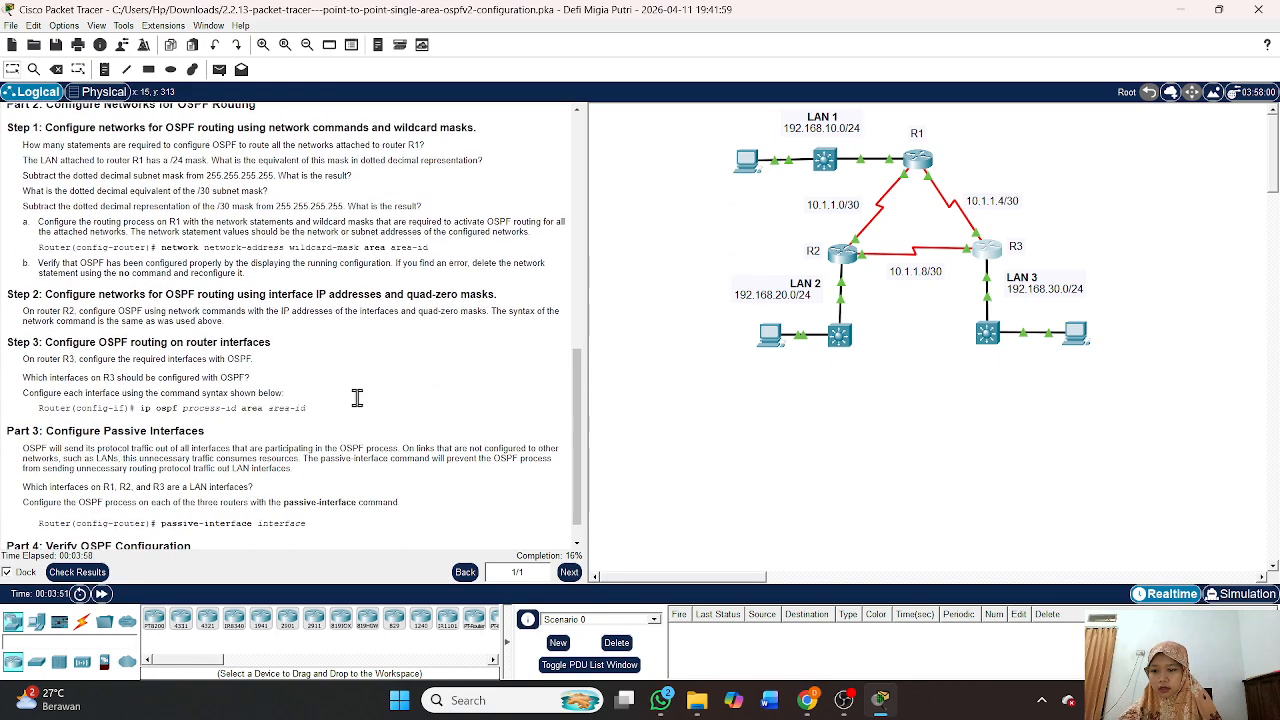
scroll(357, 398, up, 4)
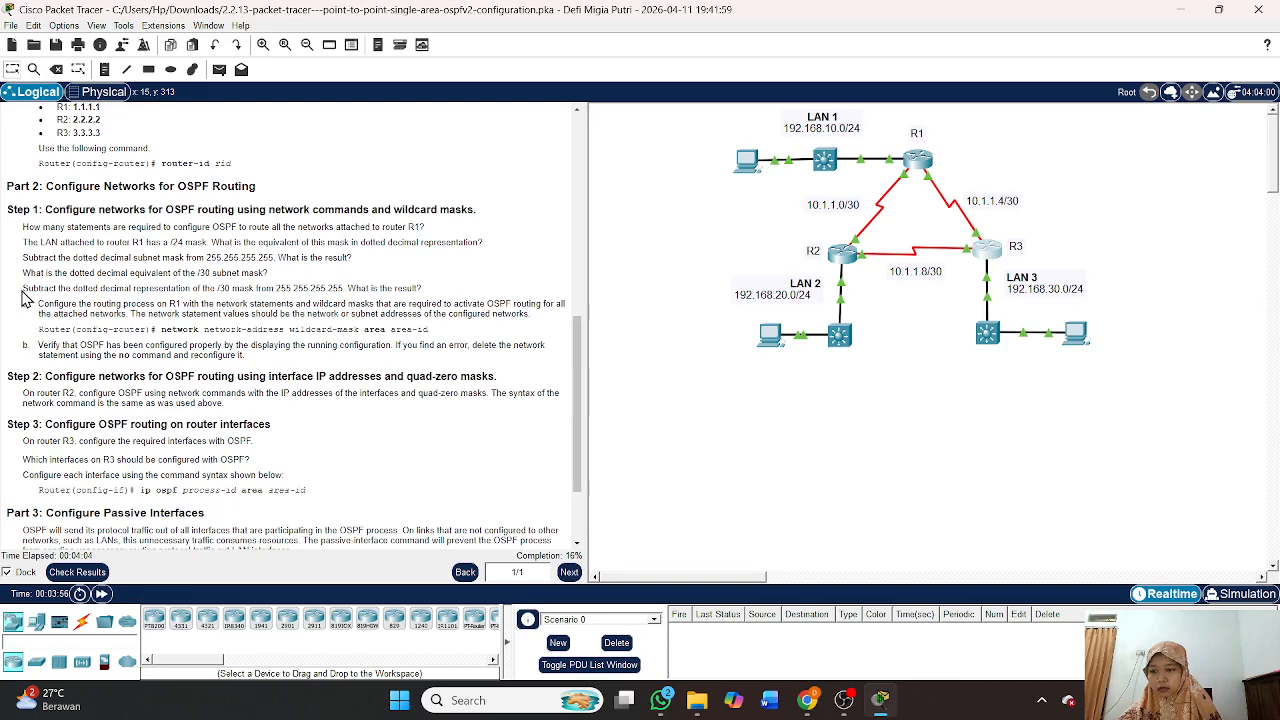
drag(22, 288, 266, 372)
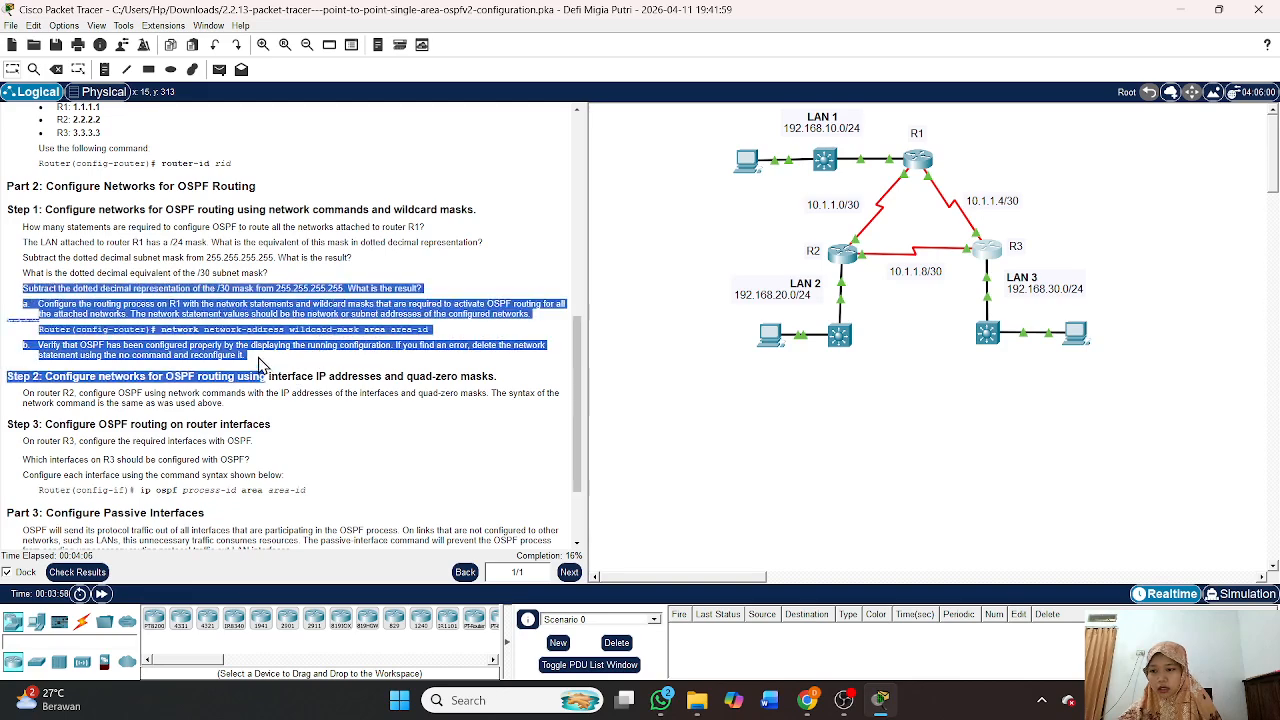
click(258, 366)
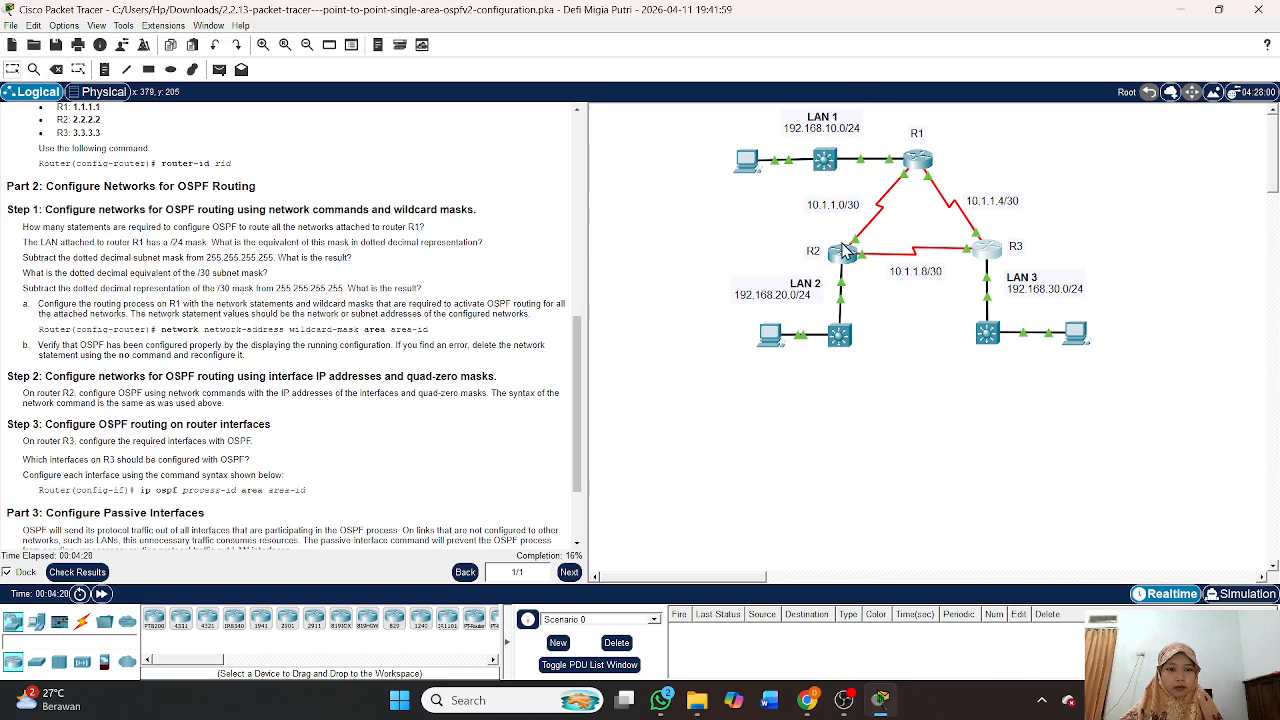
mouse_move(842, 320)
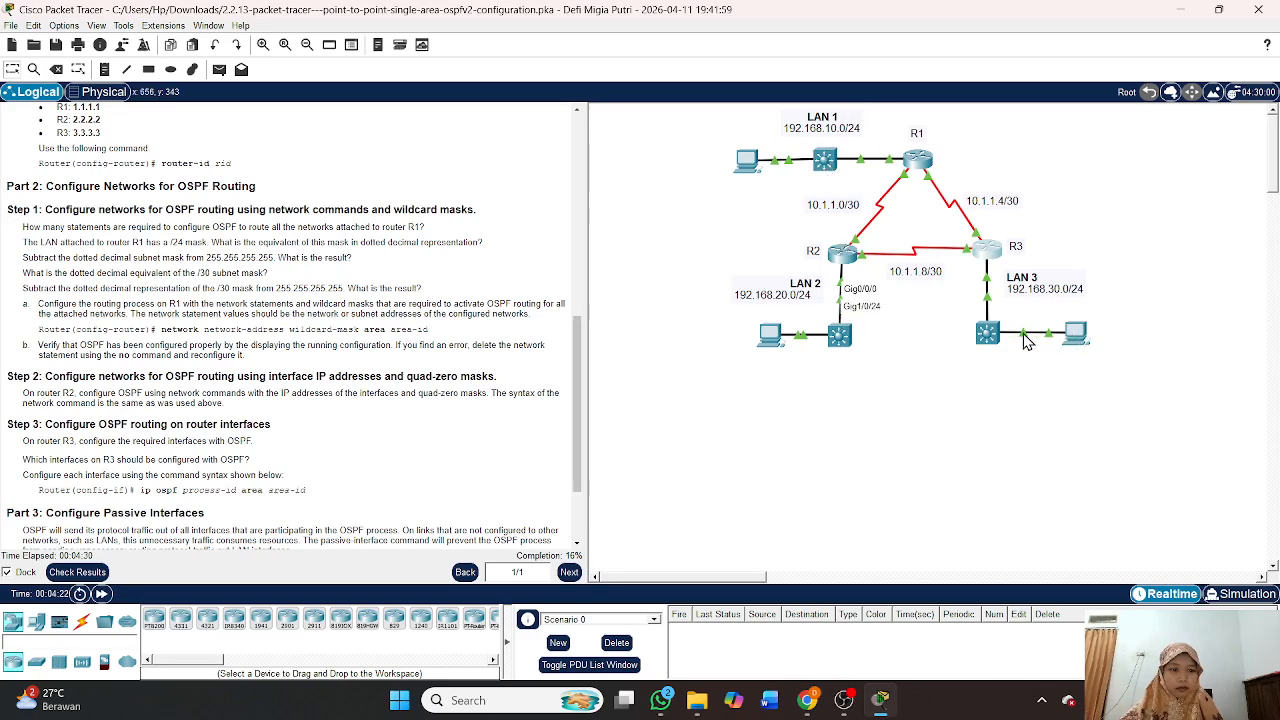
click(840, 337)
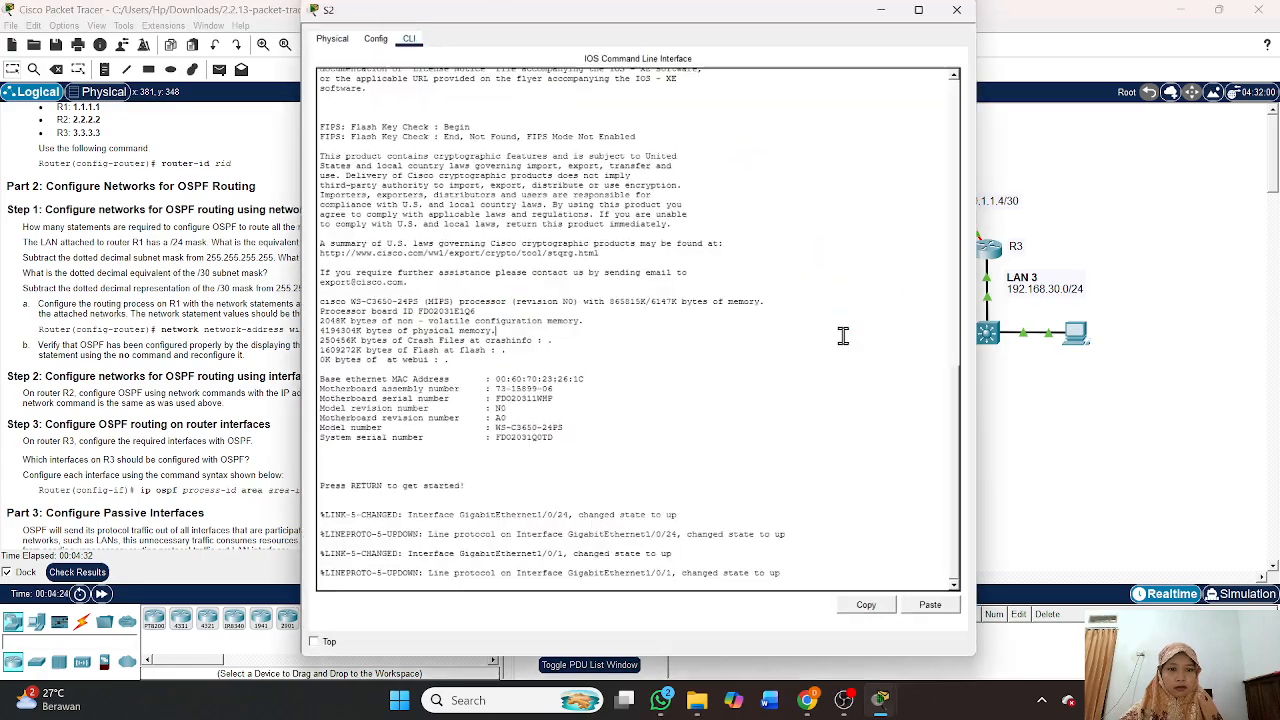
click(968, 12)
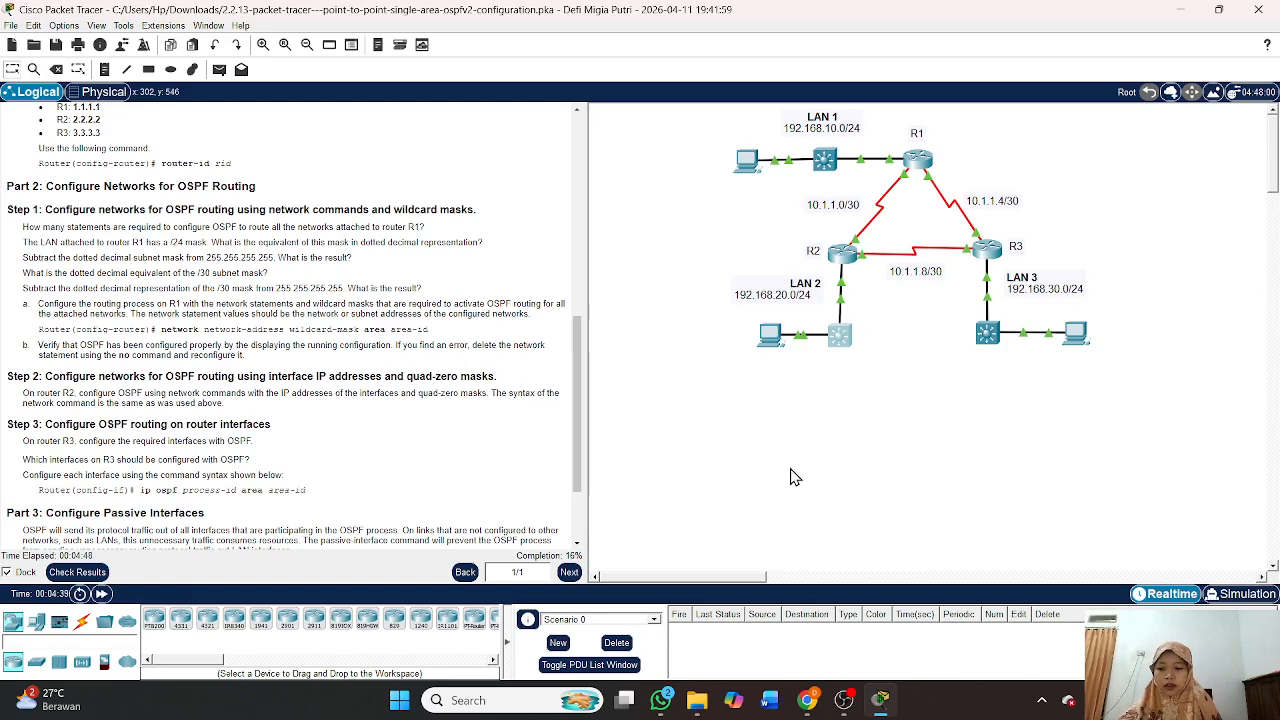
On R1's command line, add the OSPF statement network 192.168.10.0 0.0.0.255 area 0, keeping the addressing table in view.
click(917, 160)
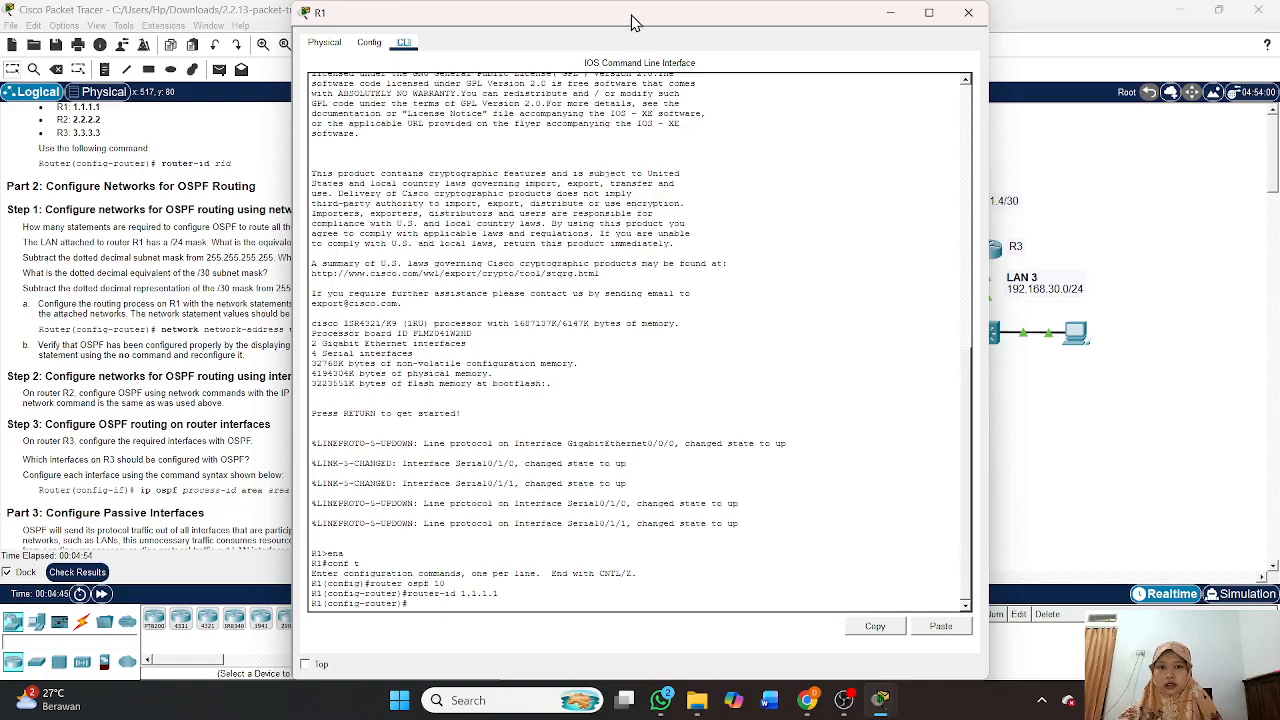
drag(631, 14, 885, 43)
scroll(280, 300, up, 10)
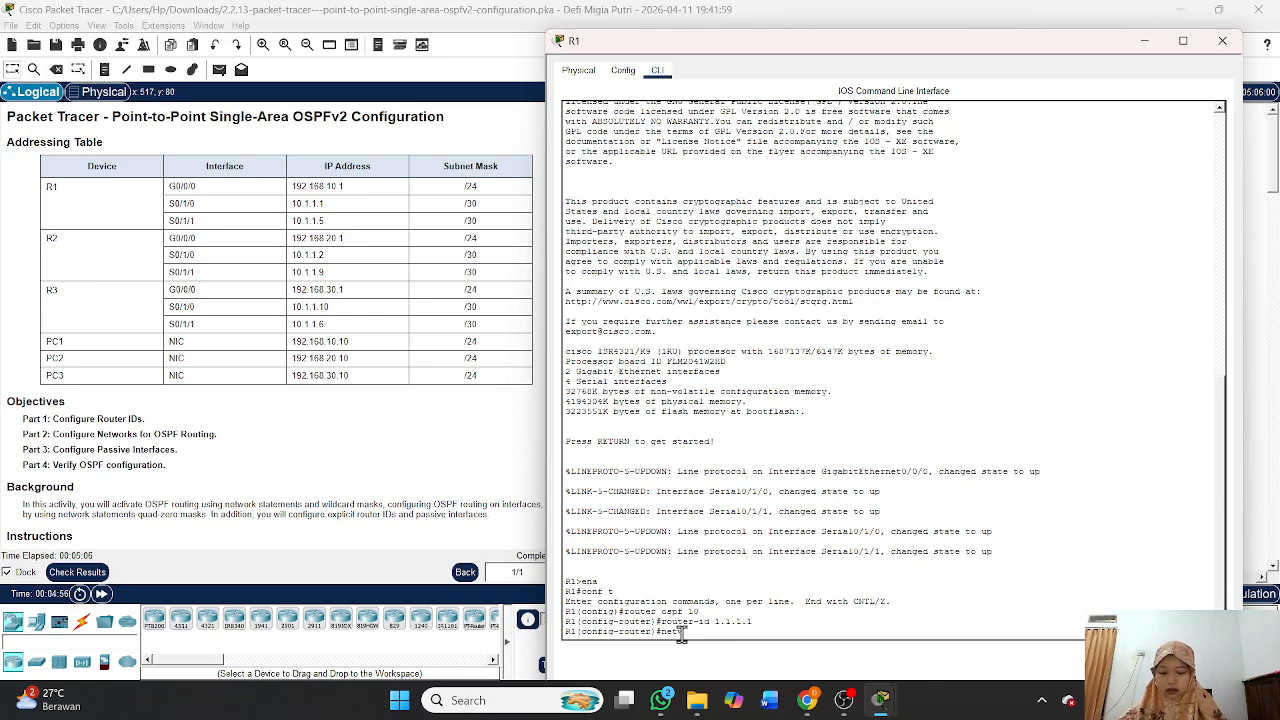
text(work)
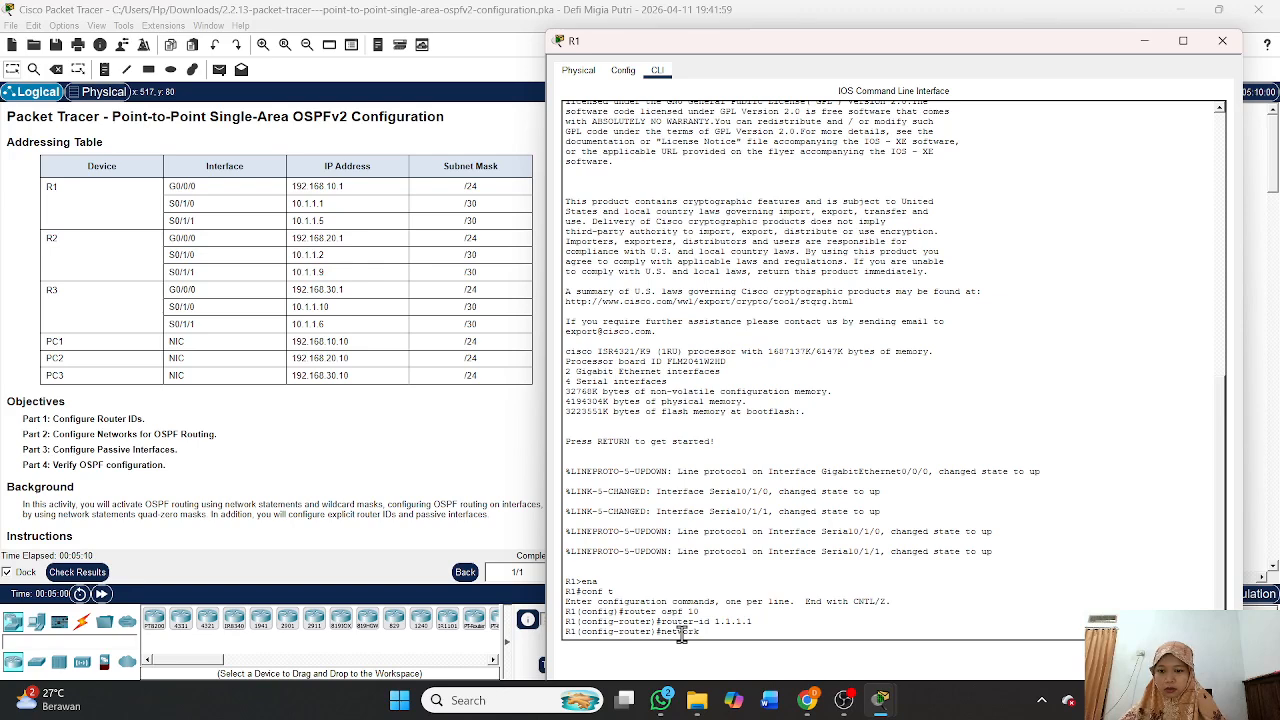
text( 192)
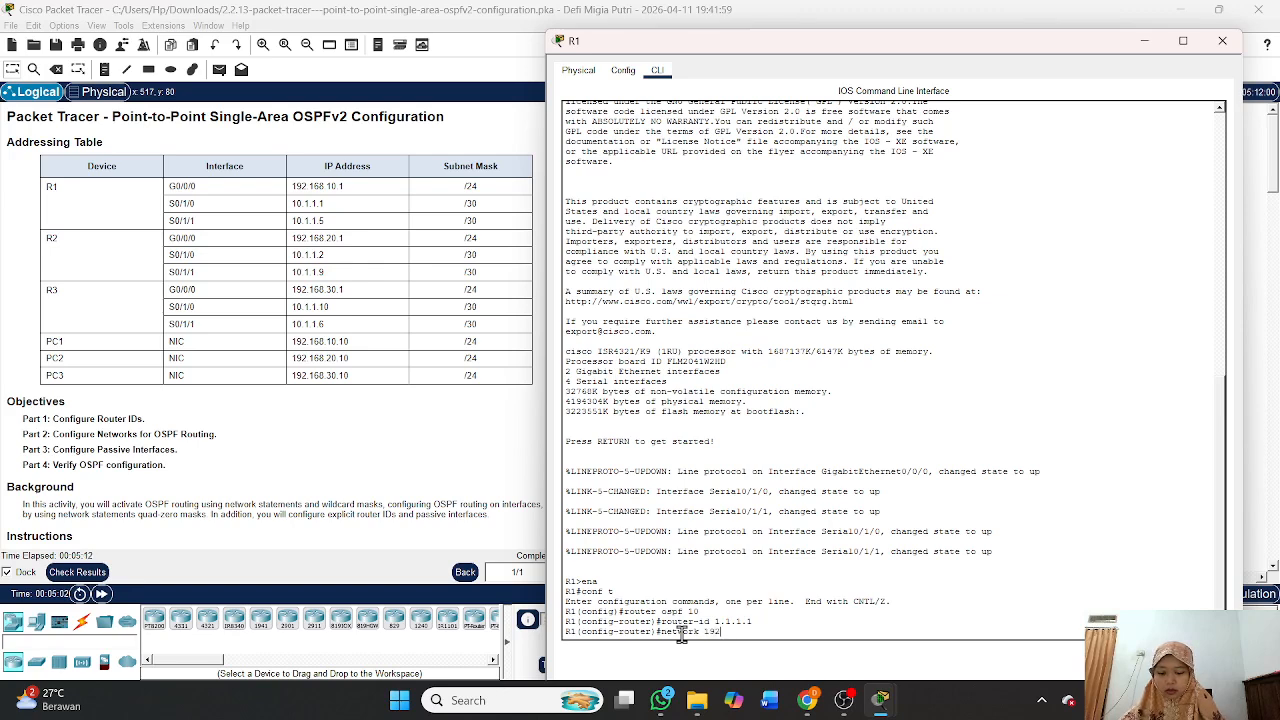
text(.168.10.0)
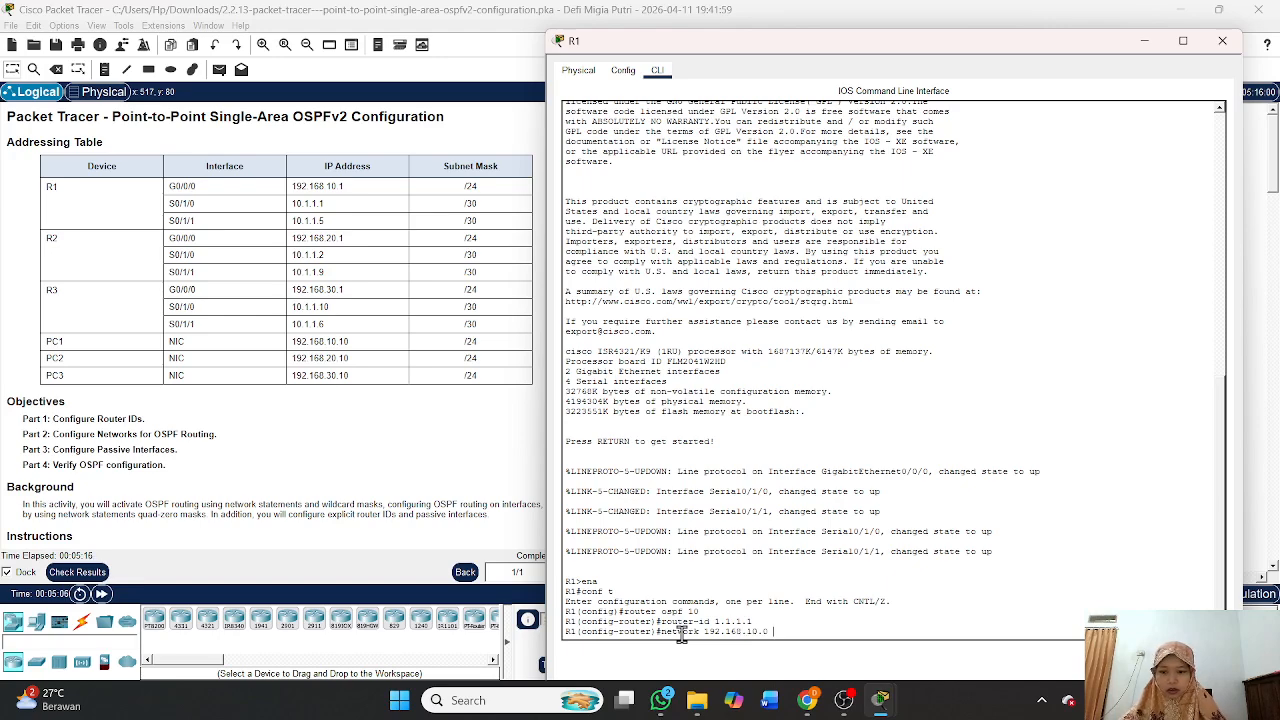
text( 0.0.0.255)
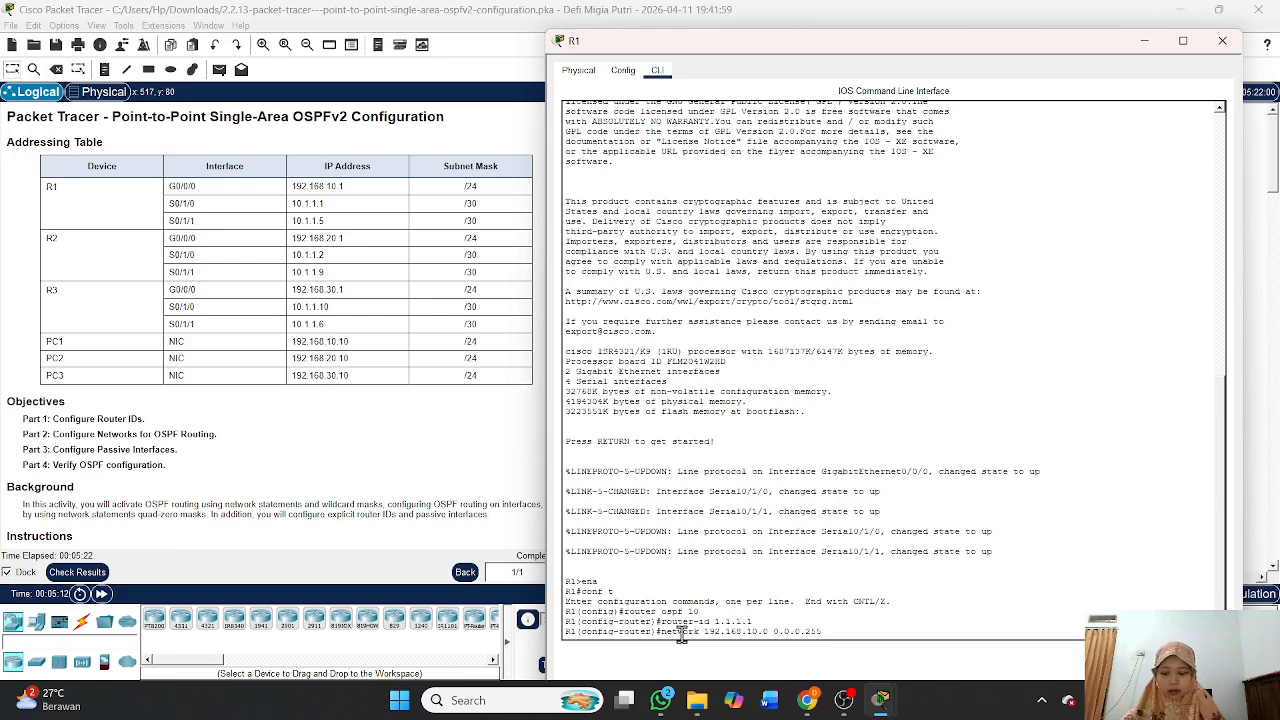
text( area 0)
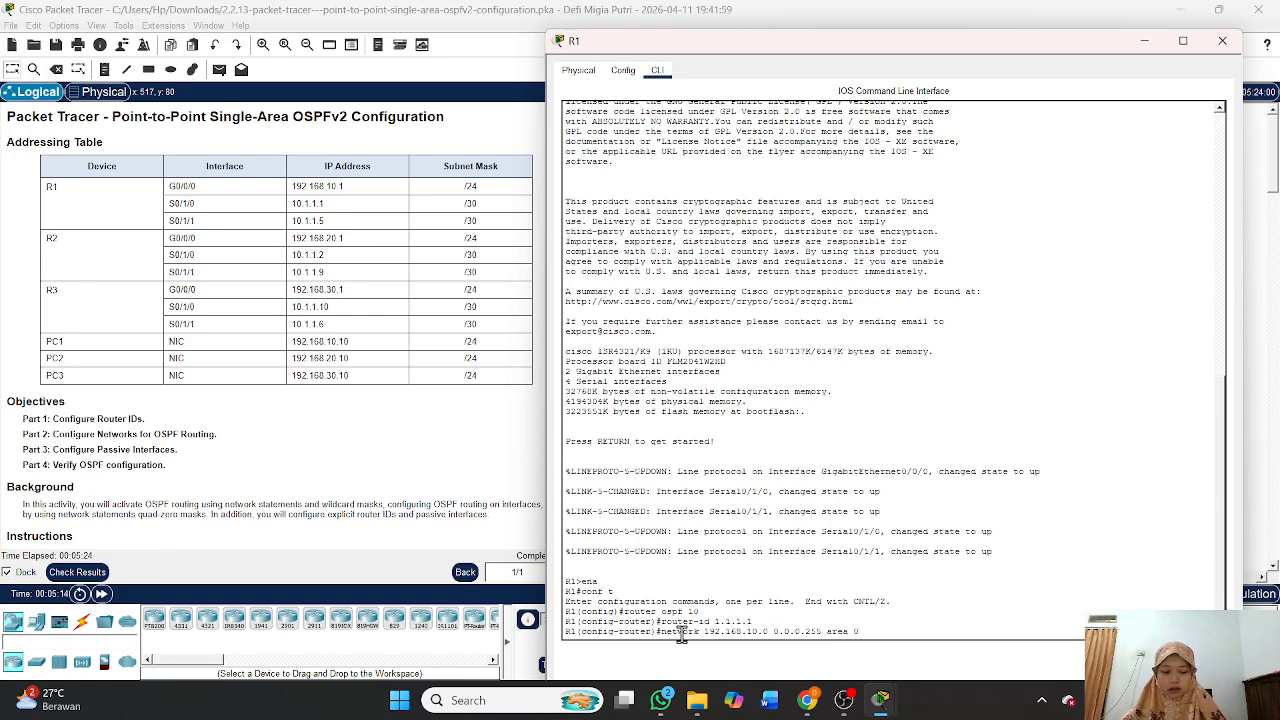
key(Return)
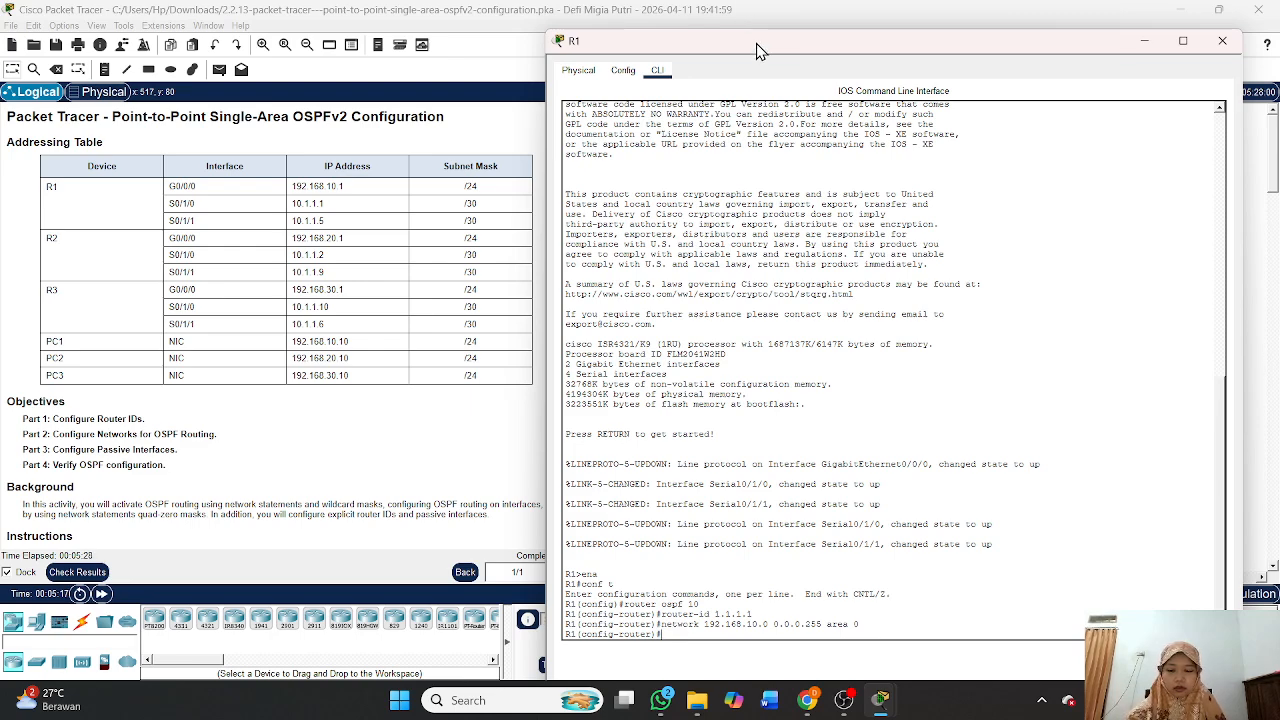
Advertise R1's link to R2 in OSPF with network 10.1.1.0 0.0.0.3 area 0.
drag(756, 47, 720, 47)
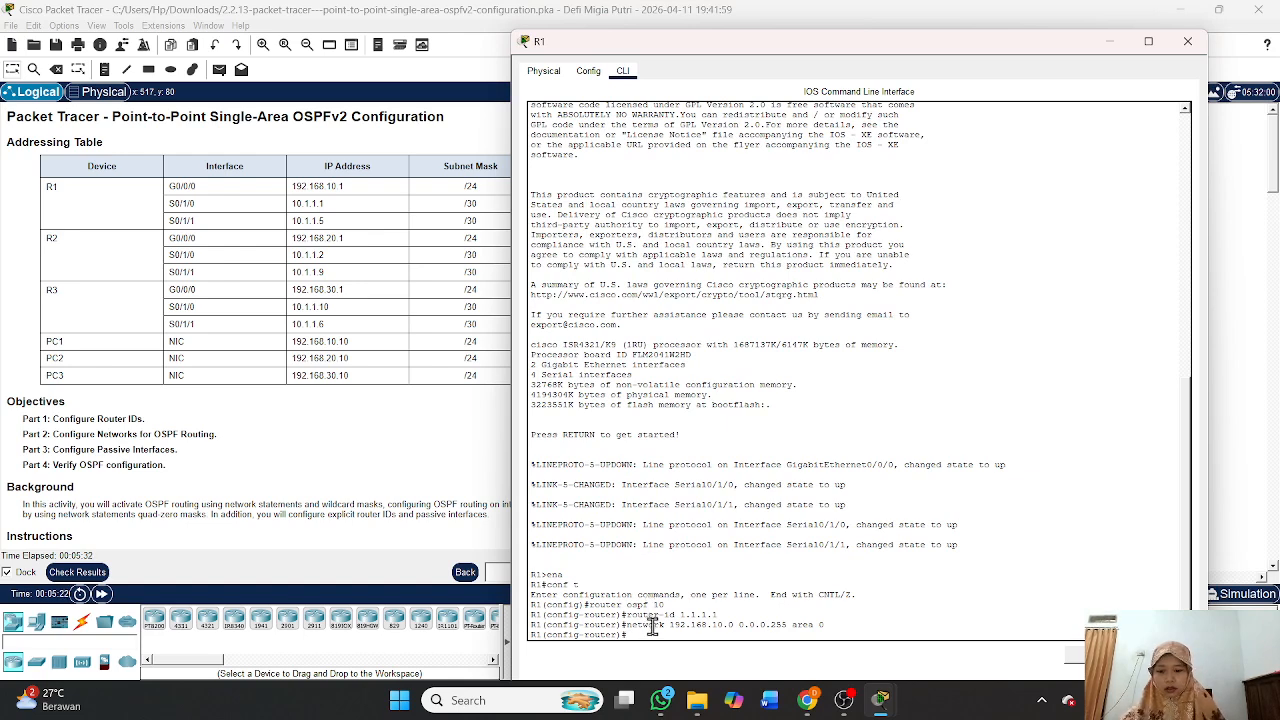
text(network)
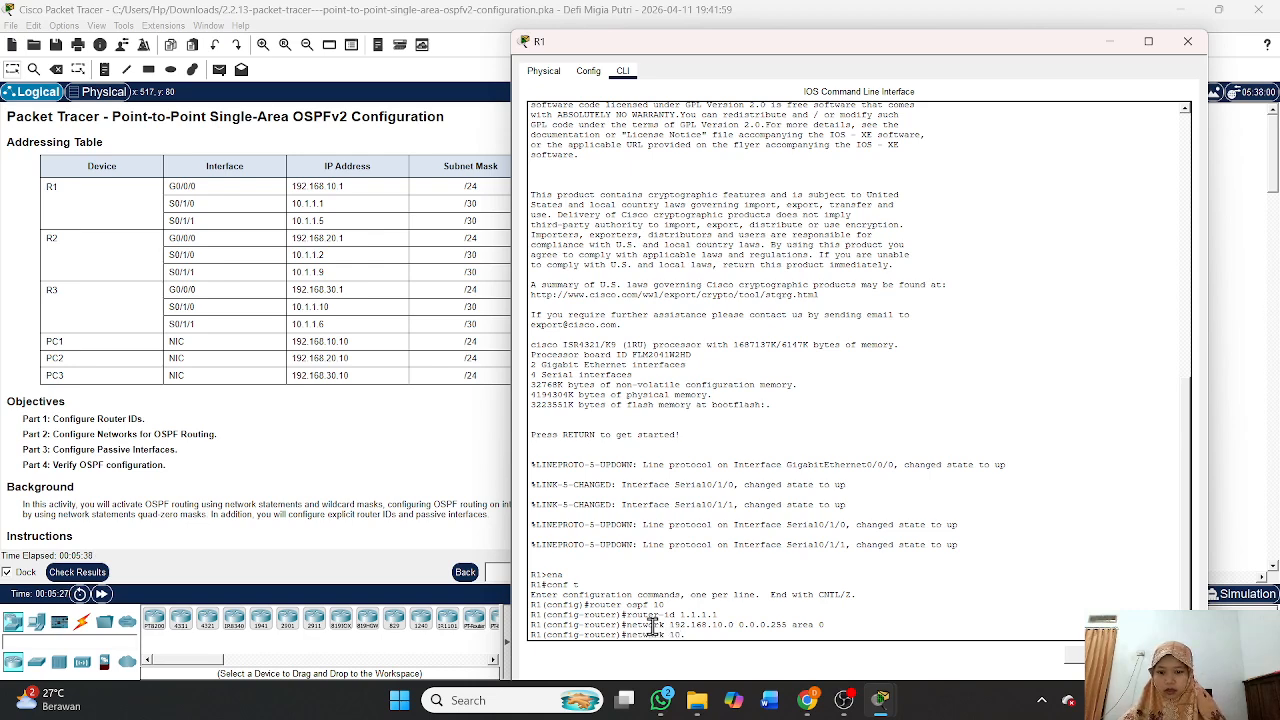
text(10.1.1.0 0.0.0.)
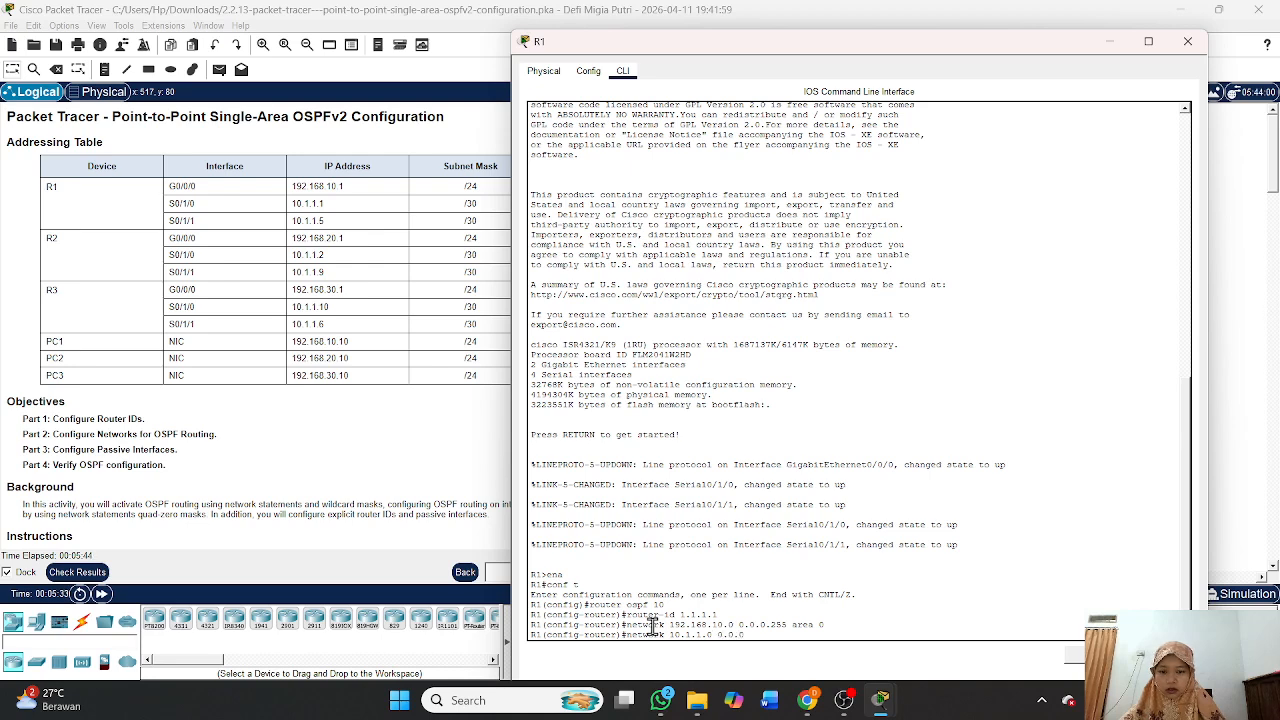
text(3)
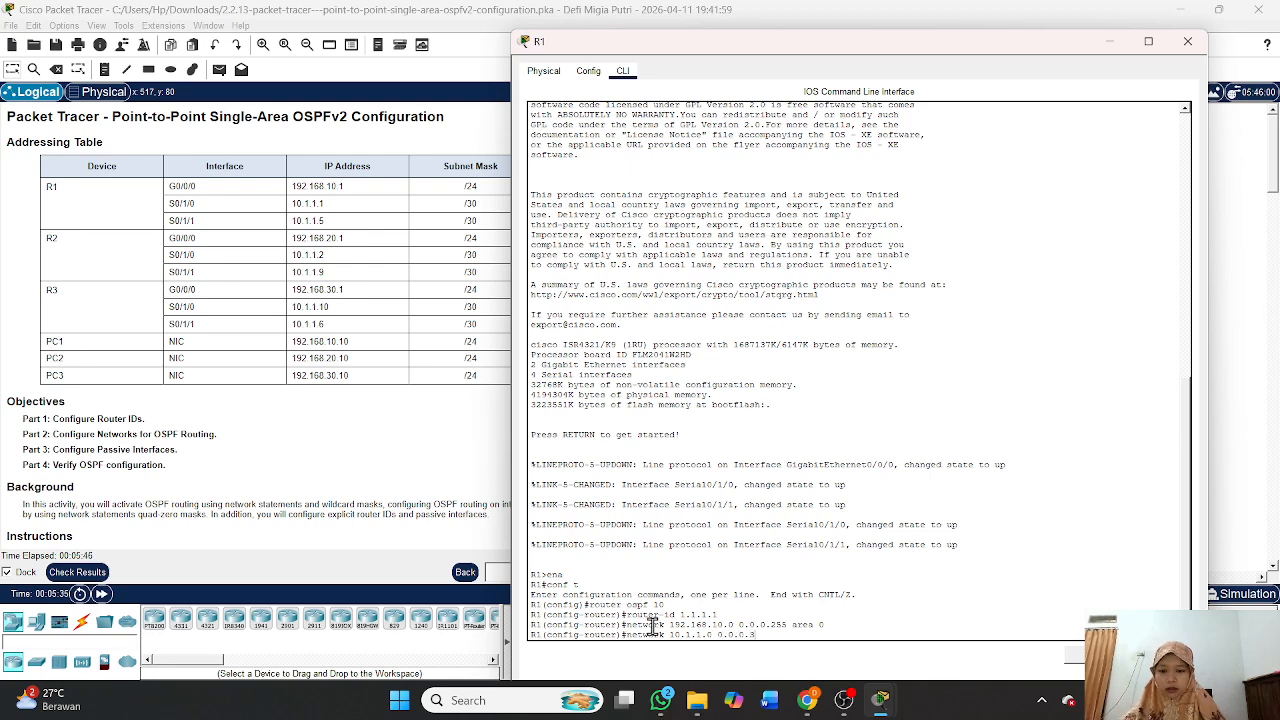
text( are)
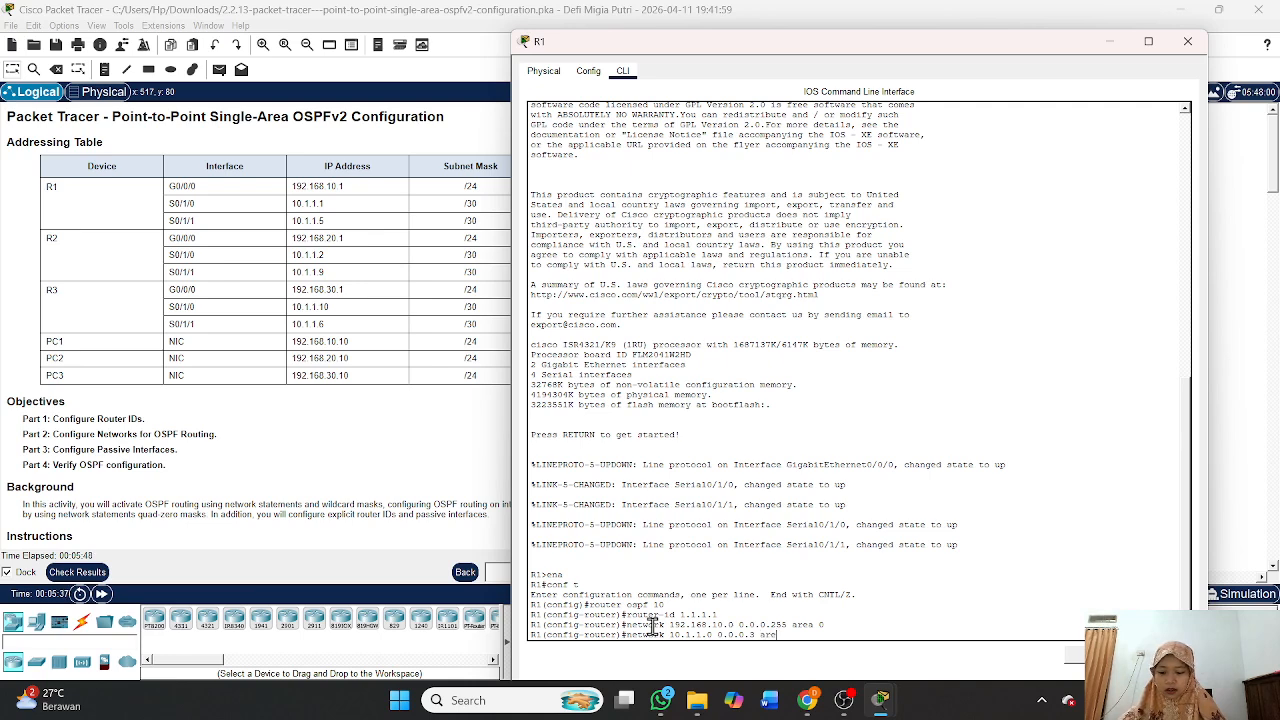
text(a)
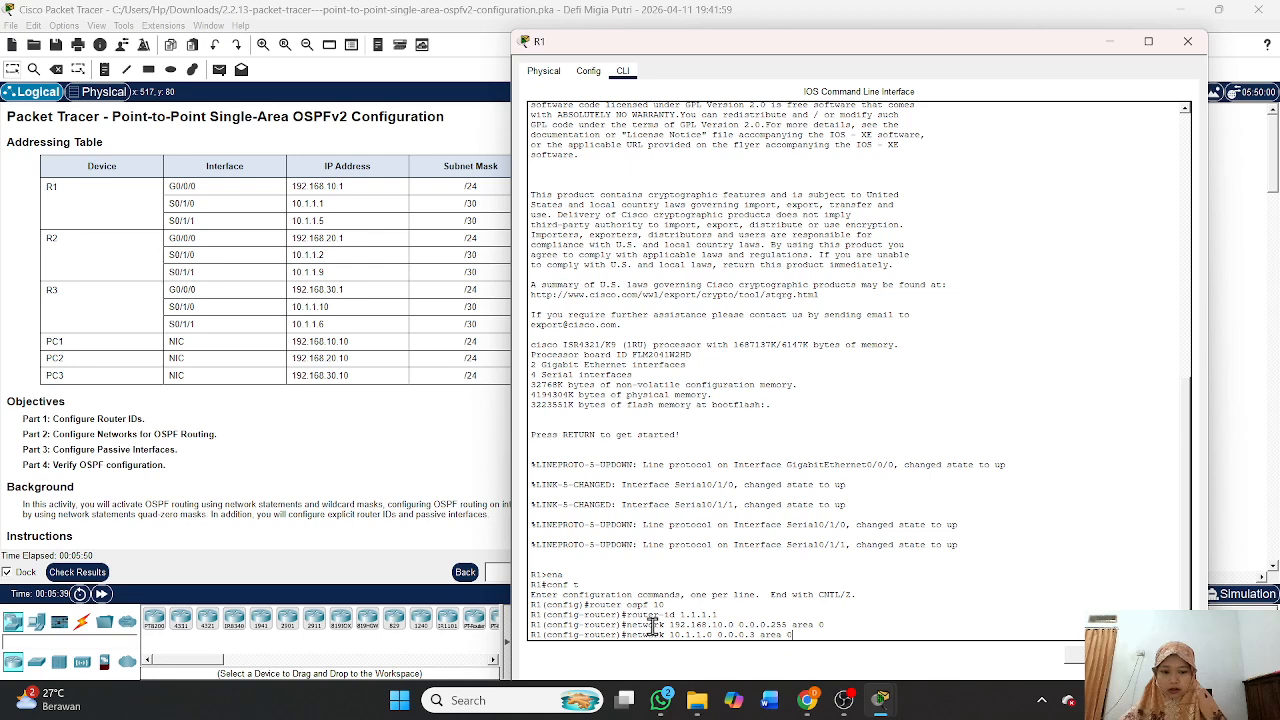
text( 0)
key(Return)
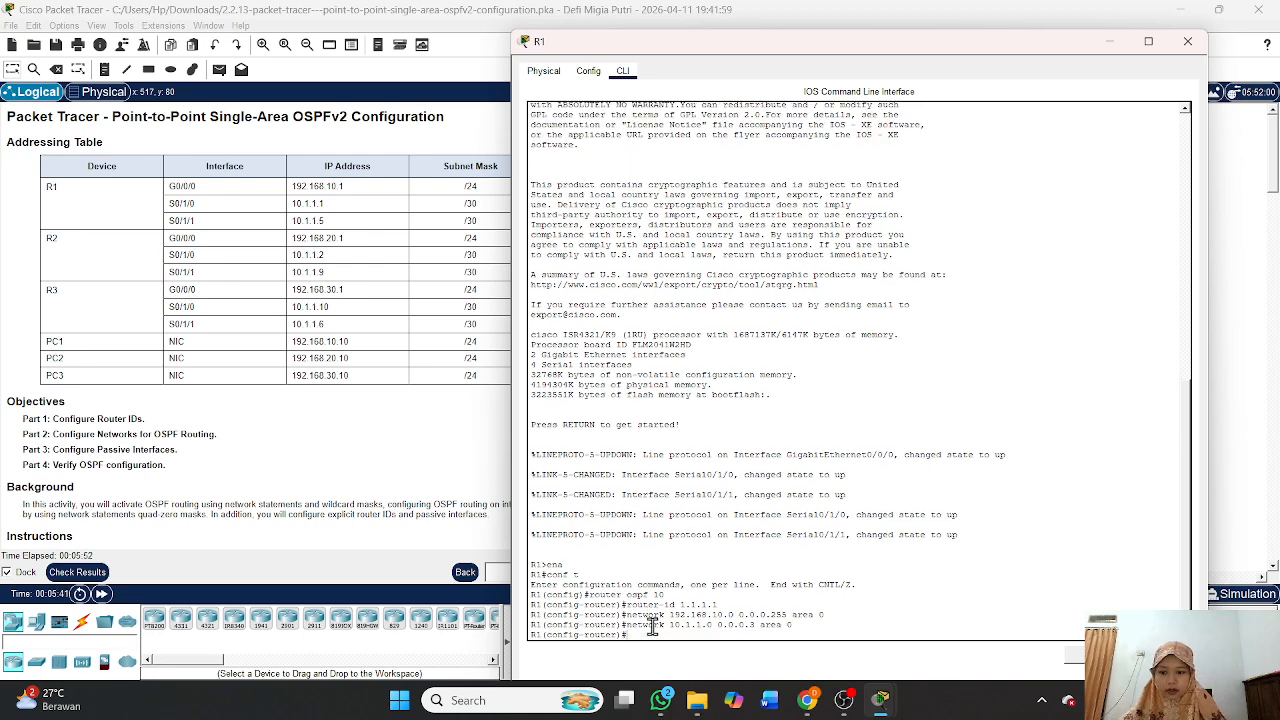
Reuse the previous command on R1 as network 10.1.1.4 0.0.0.3 area 0, and close the R1 window.
key(Up)
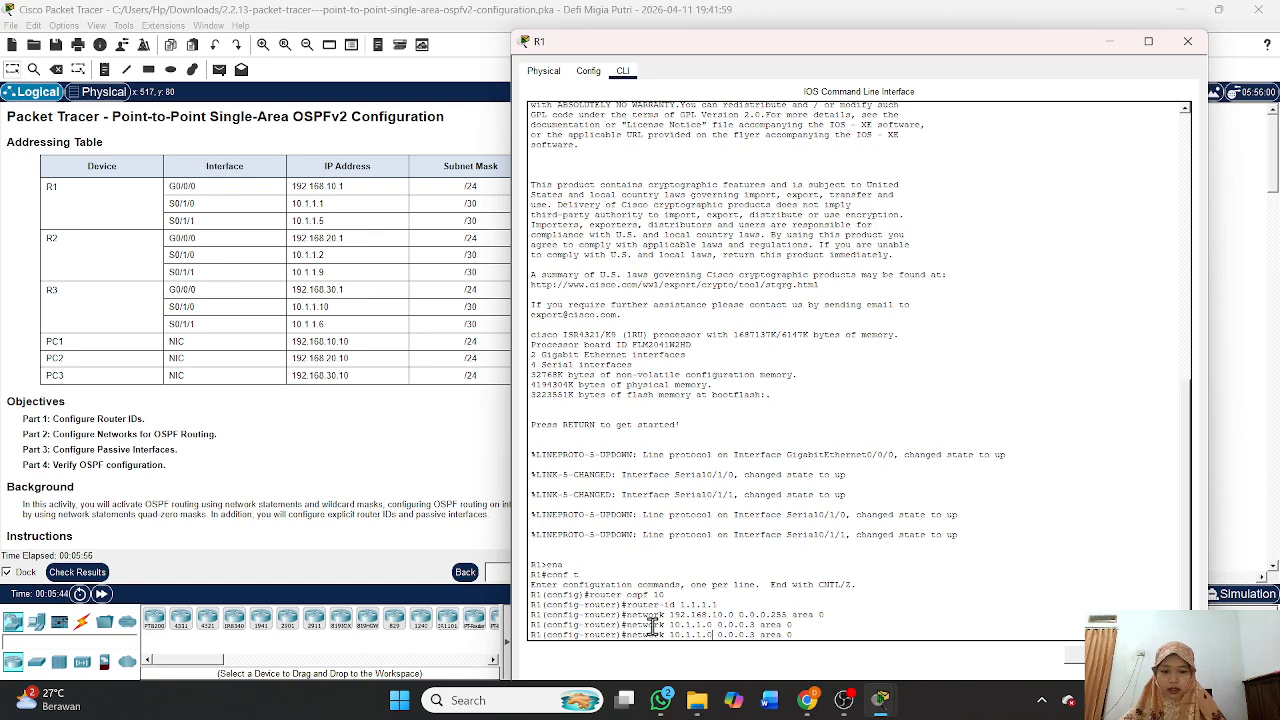
key(BackSpace)
text(4)
key(Right)
key(Right)
key(Right)
key(Right)
key(Right)
key(Right)
key(Right)
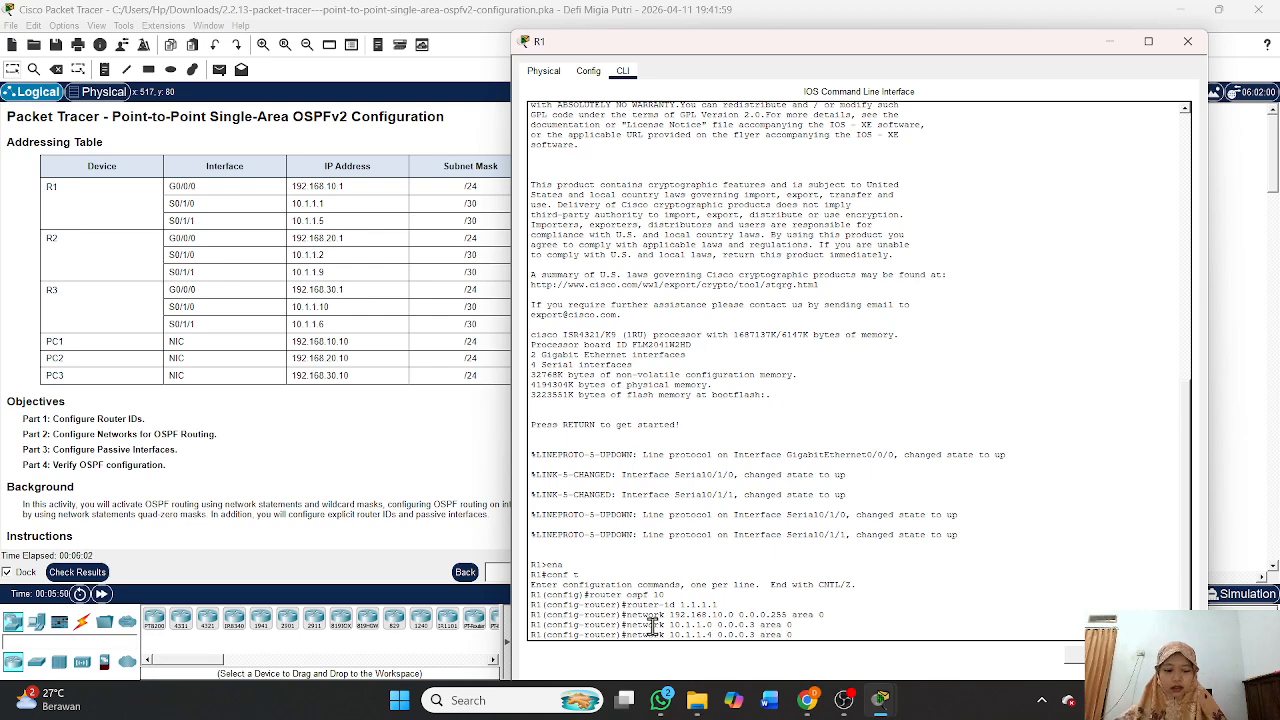
key(Return)
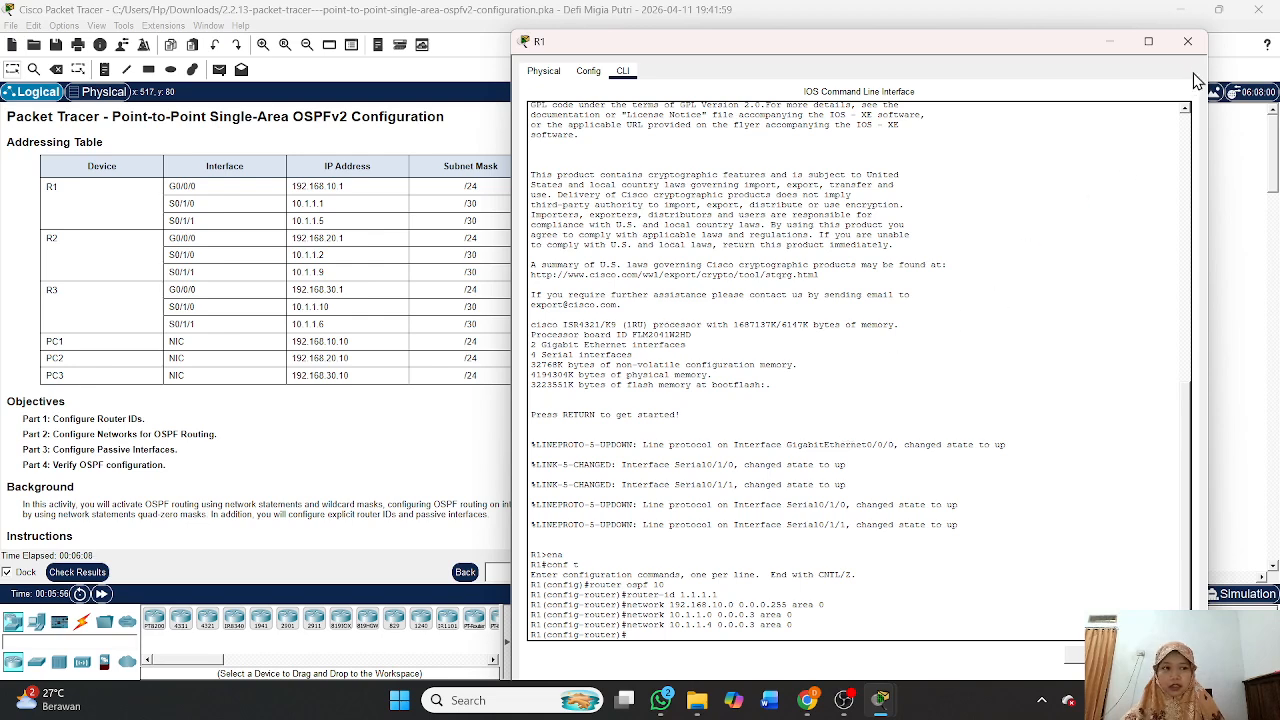
click(1187, 41)
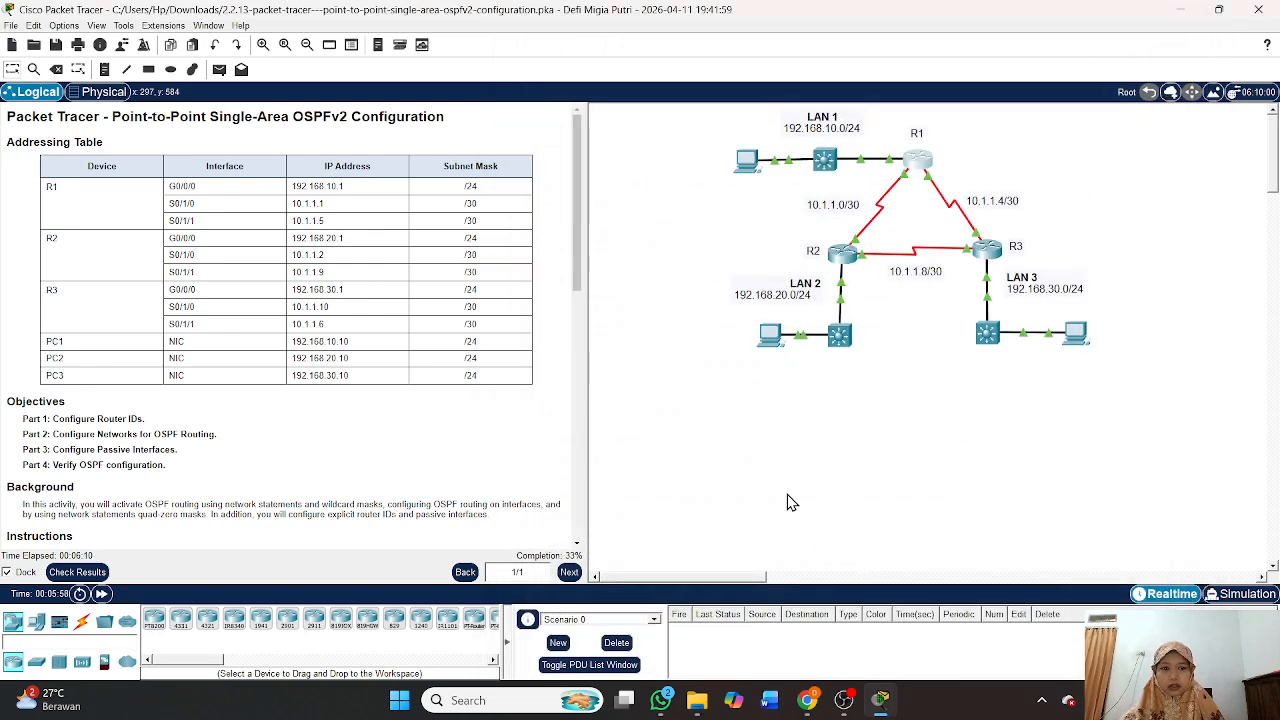
Open R2's command line beside the addressing table and enter network 192.168.20.0 0.0.0.0 area 0.
click(848, 262)
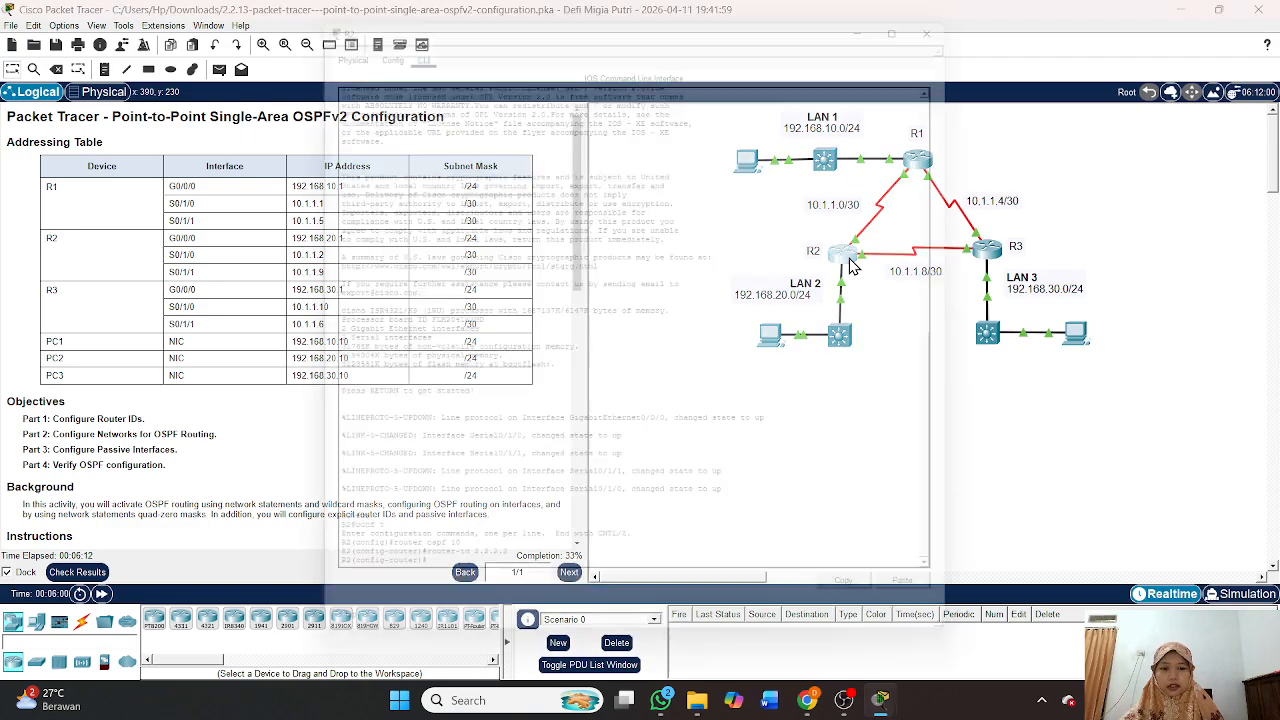
drag(690, 30, 948, 33)
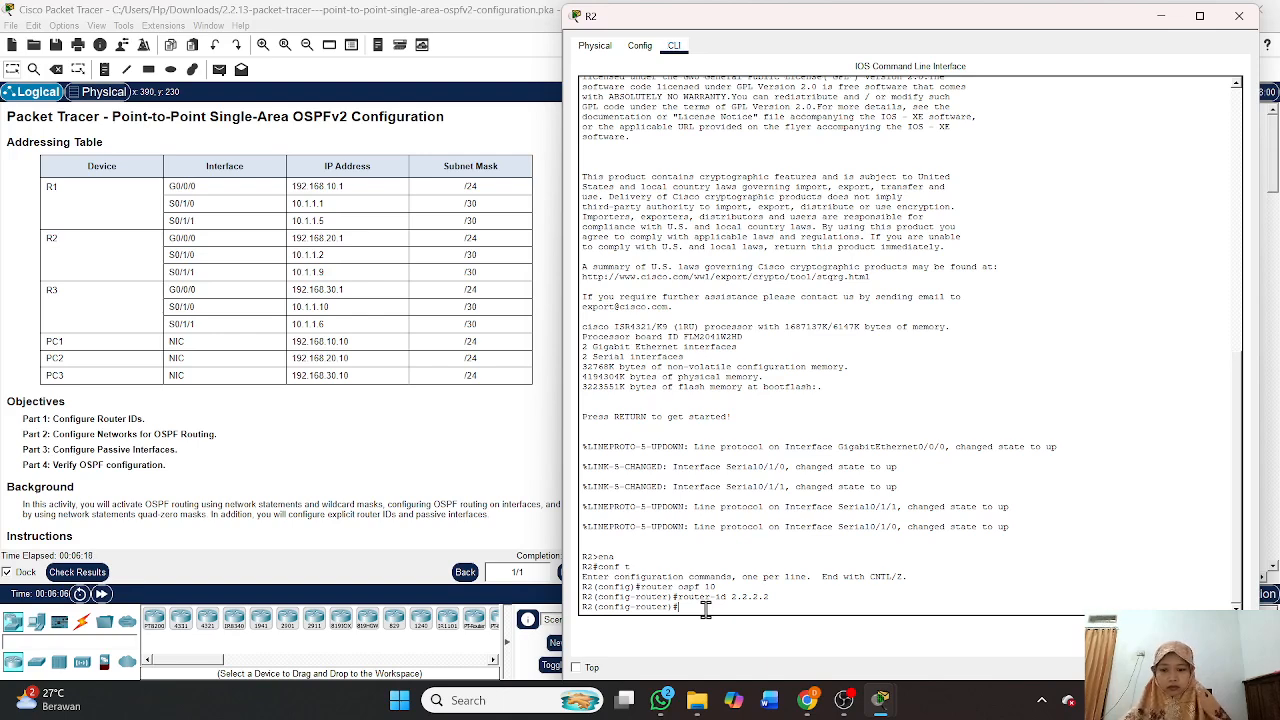
text(net)
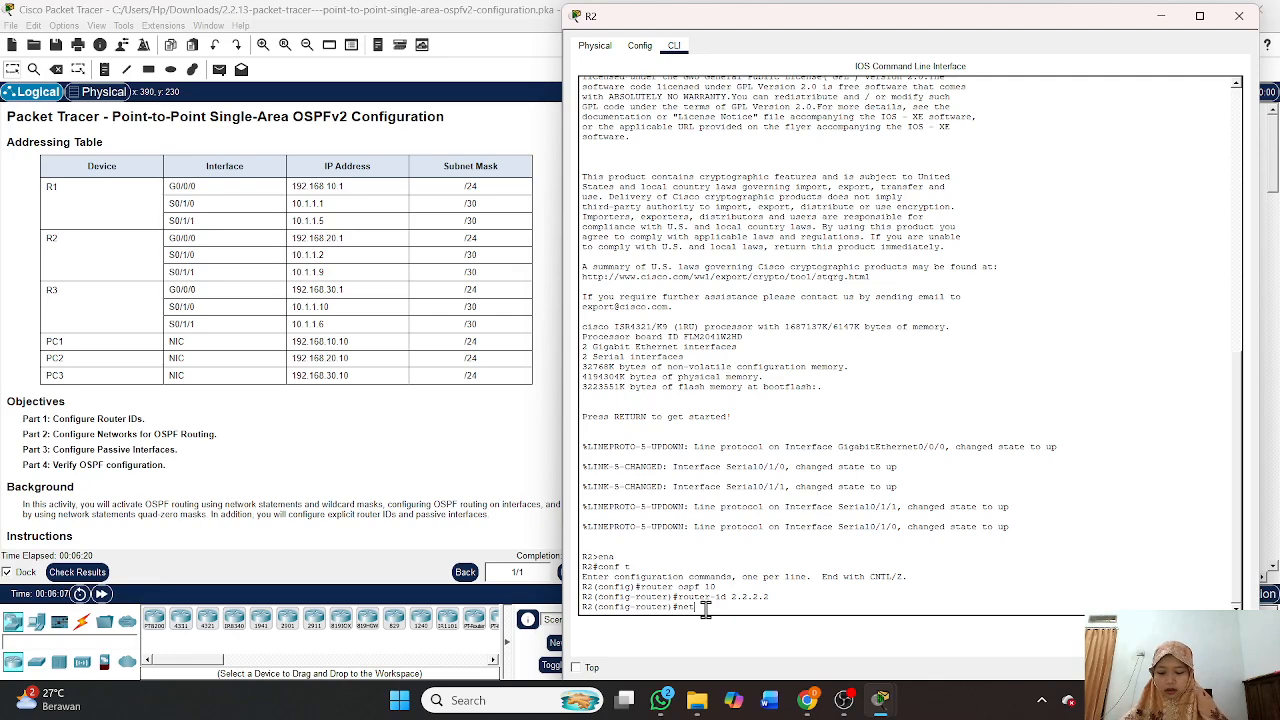
text(work 192.16)
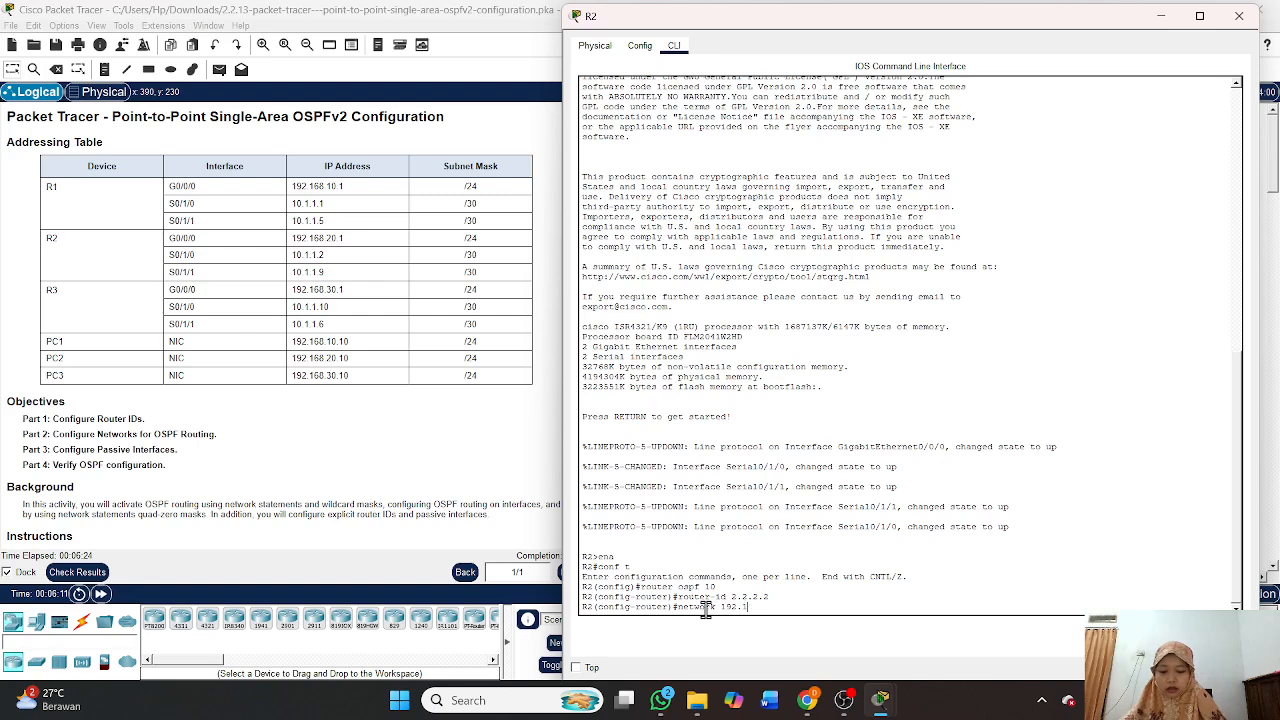
text(8.20.0)
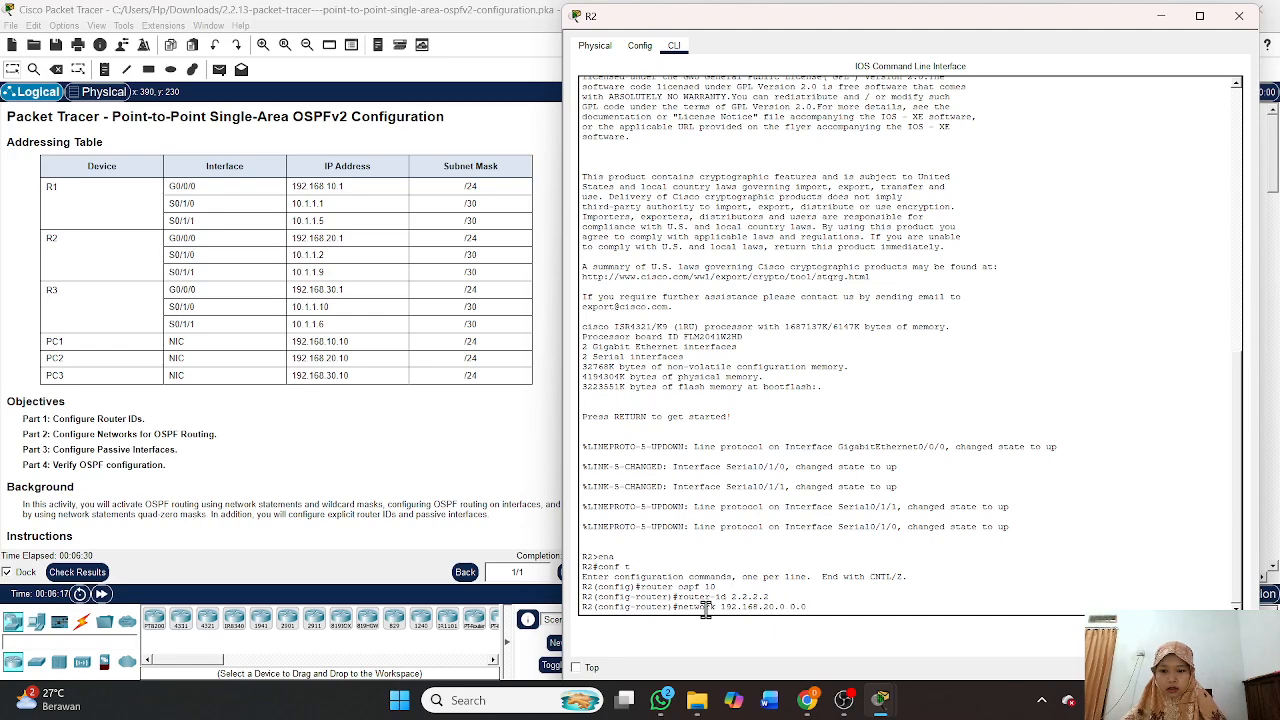
text( 0.0.)
text(0.0 )
text(ar)
text(ea -)
text(0)
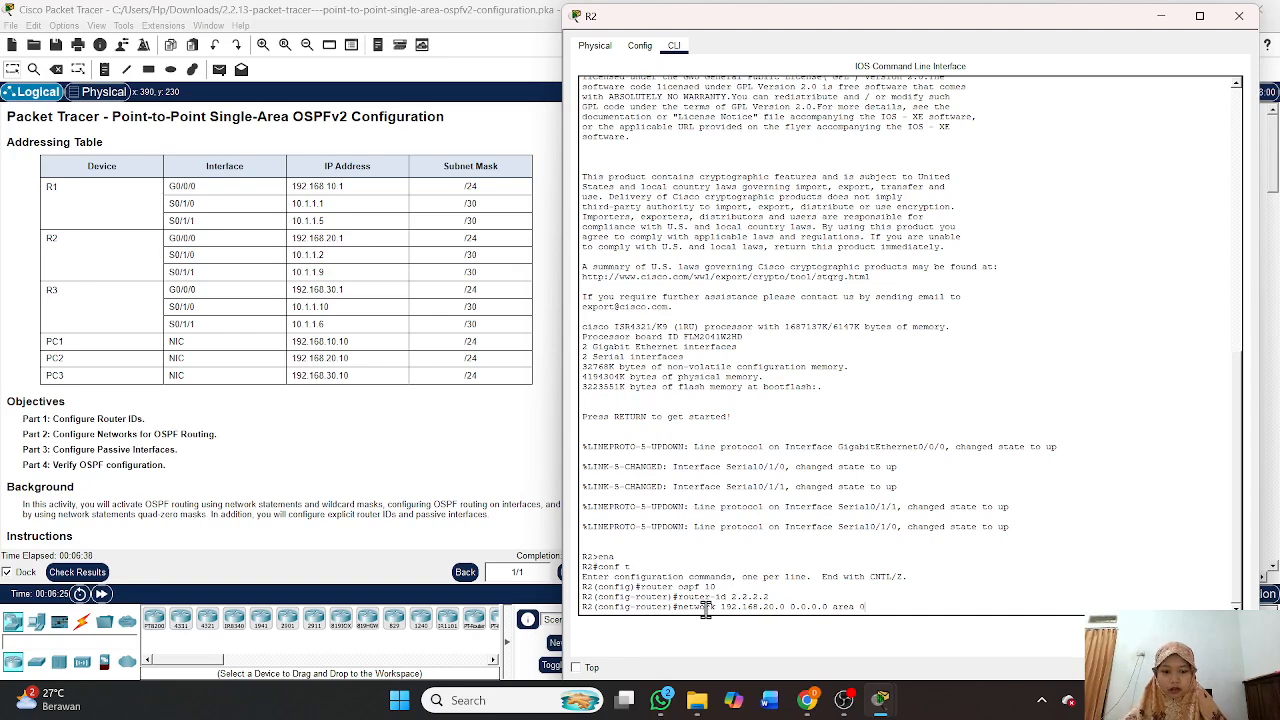
key(Return)
Add R2's S0/1/0 address to OSPF with network 10.1.1.2 0.0.0.0 area 0.
text(nfig-router)#n)
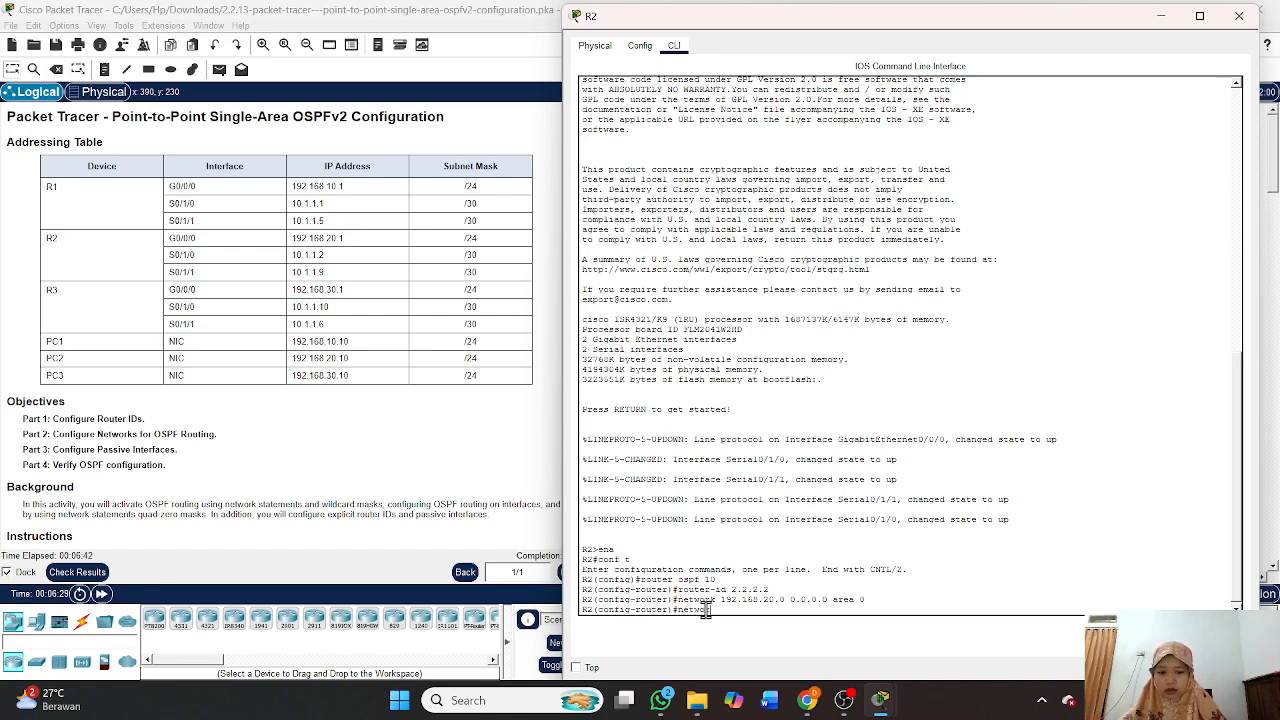
text(etwork)
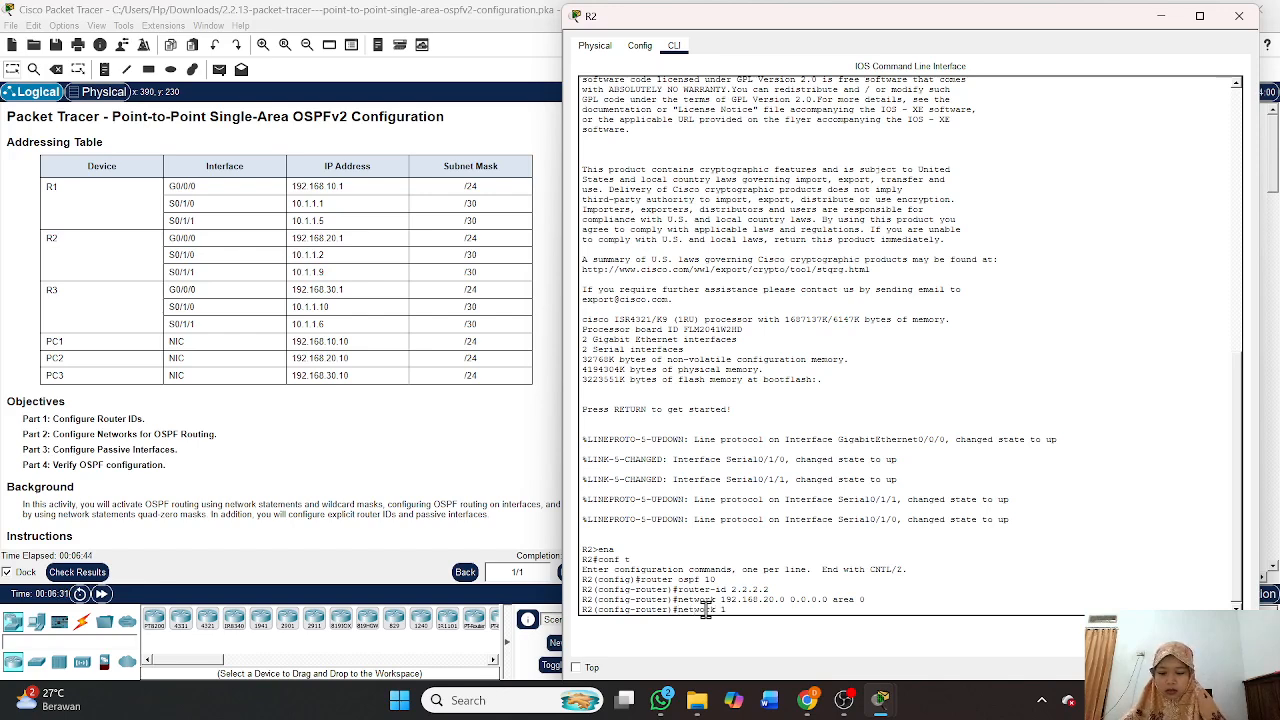
text( 10.1.1.2)
text(0.0.0)
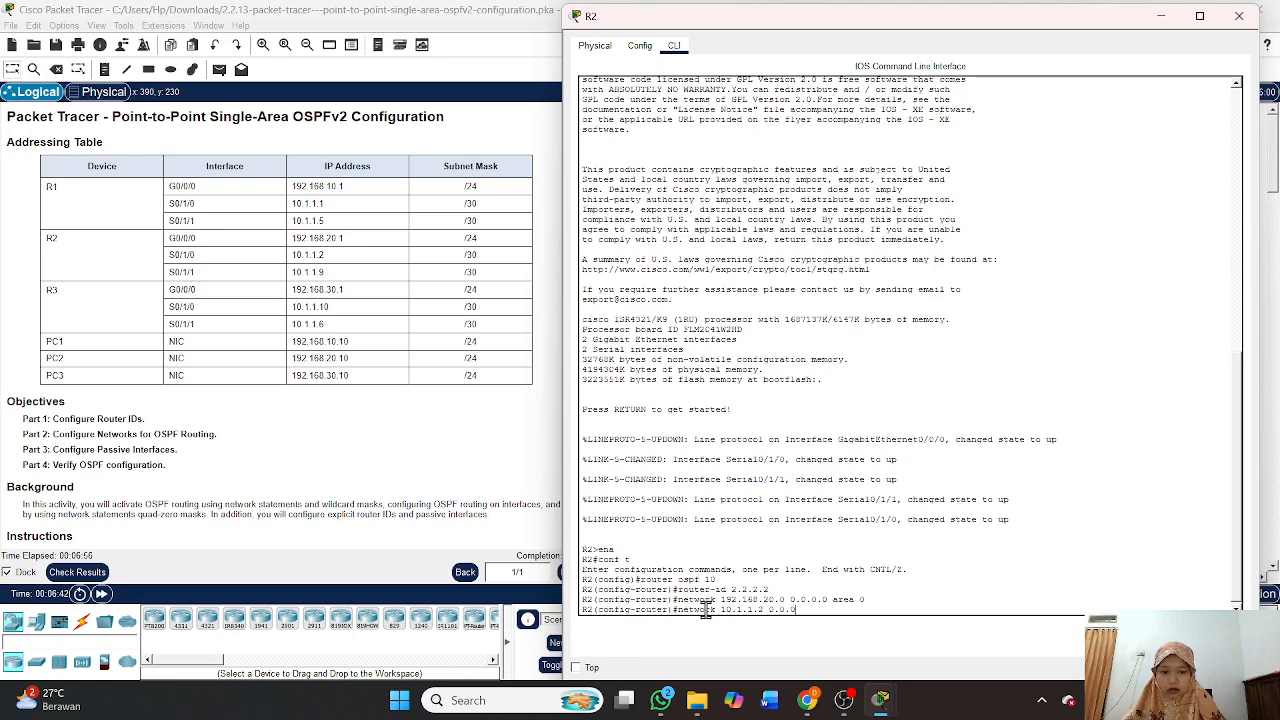
text(.)
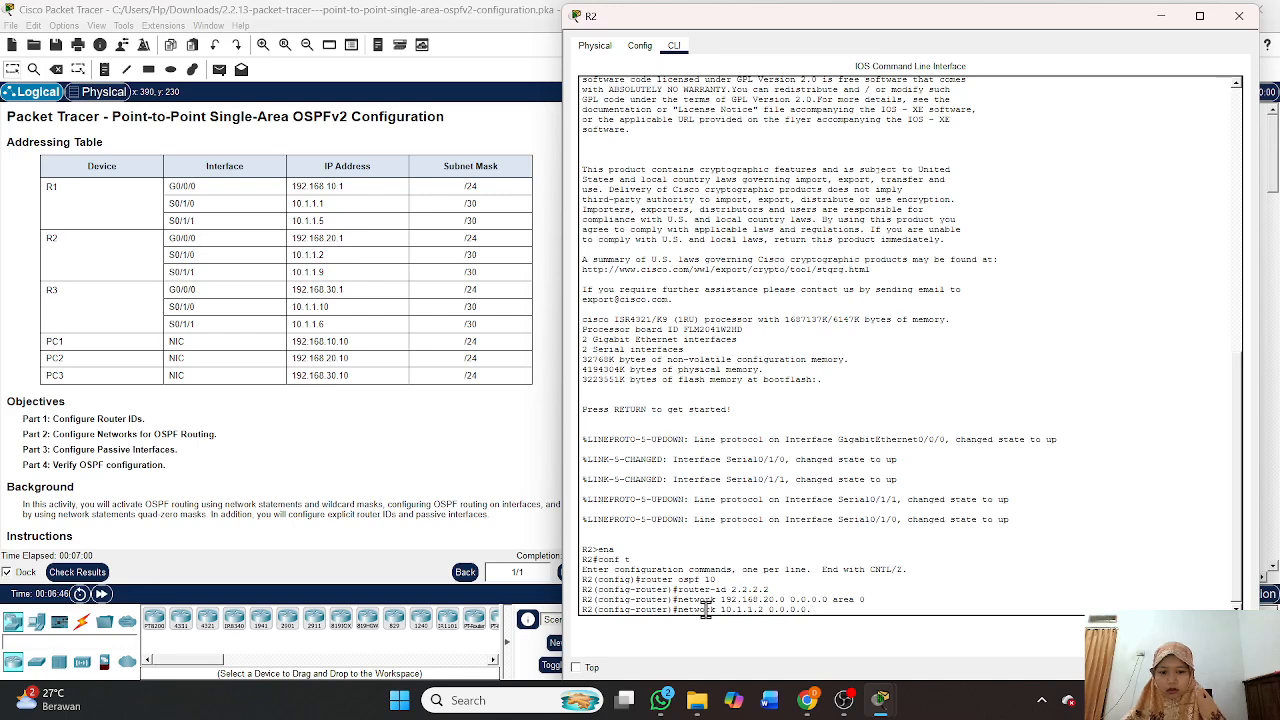
text(0 )
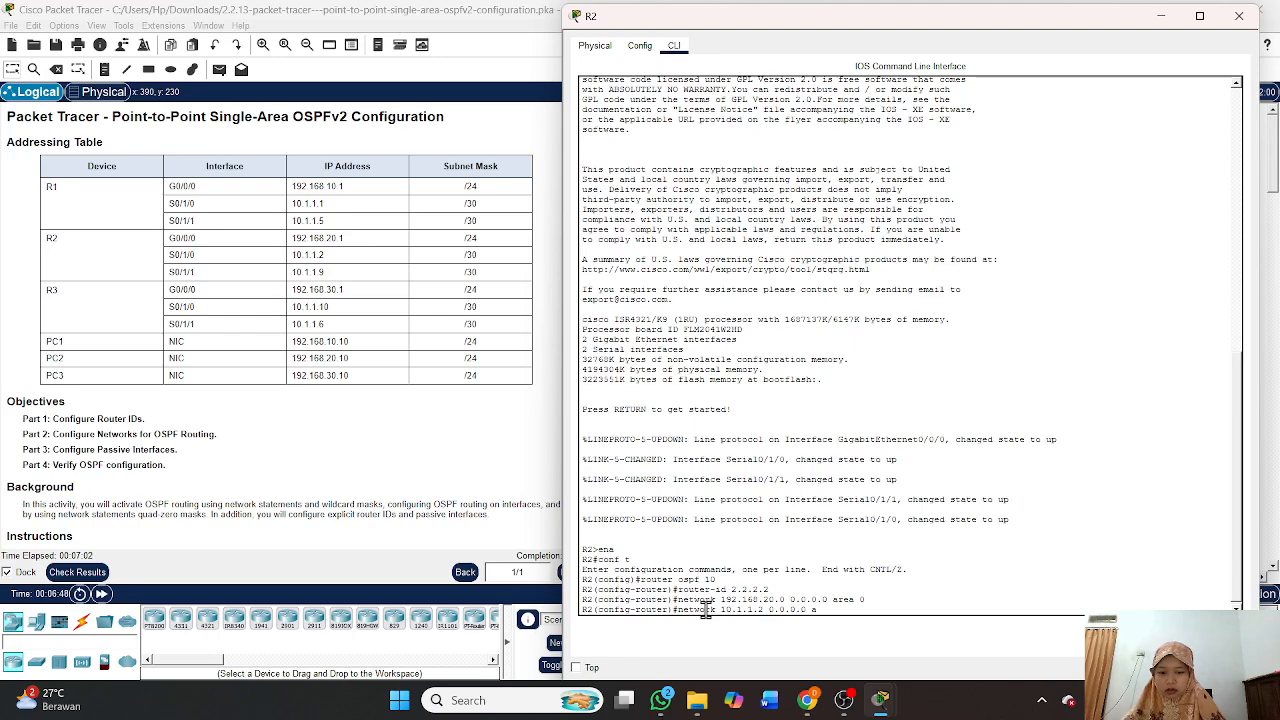
text(area 0)
key(Return)
Reuse the previous command on R2 as network 10.1.1.9 0.0.0.0 area 0, and close the R2 window.
key(Up)
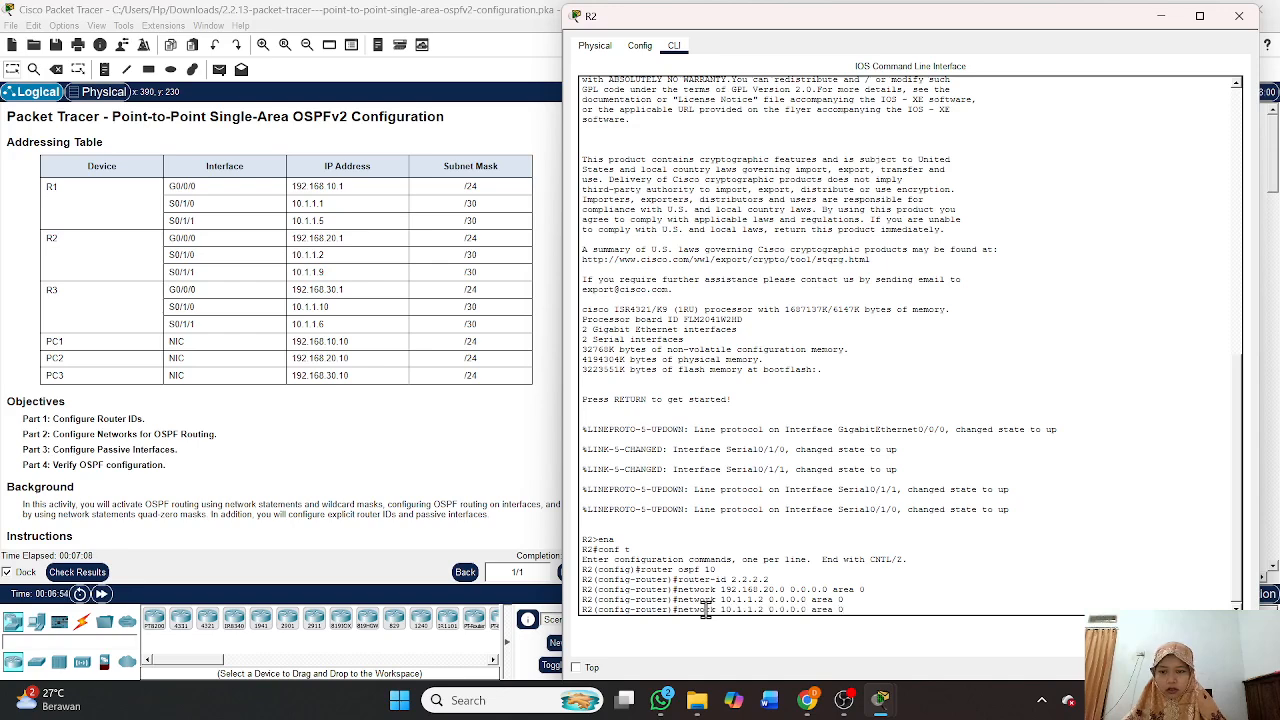
key(BackSpace)
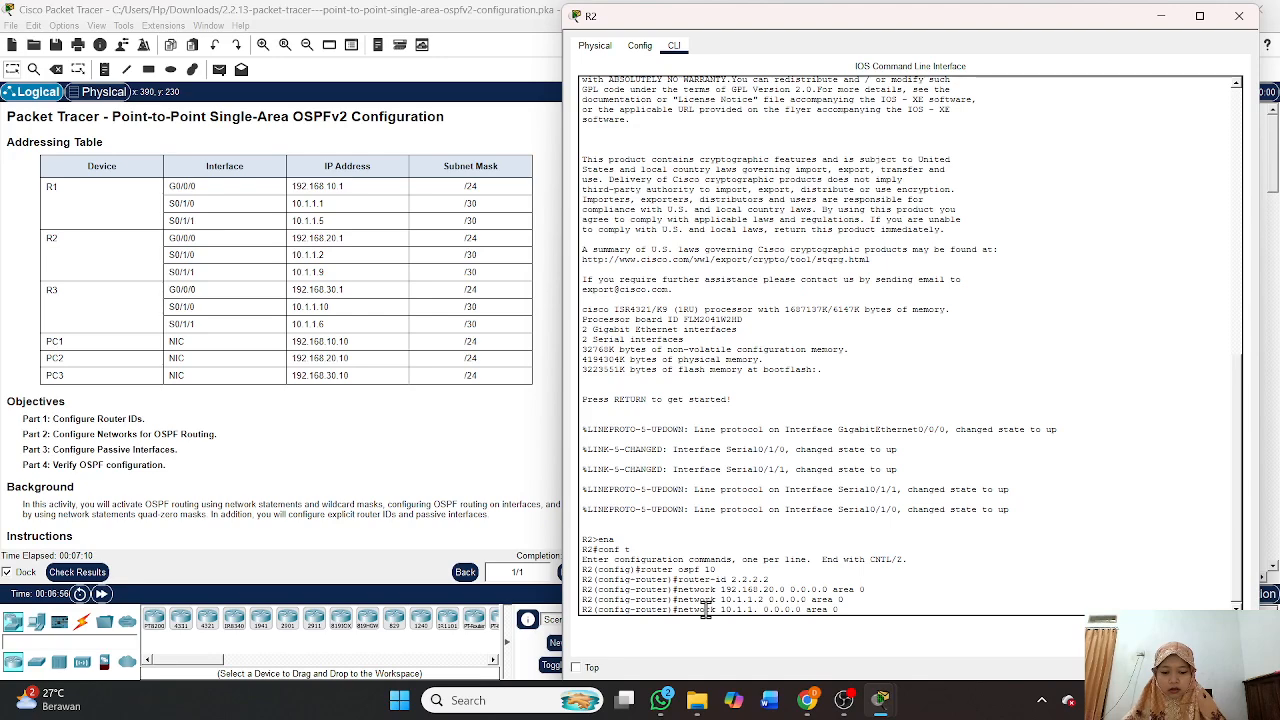
text(9)
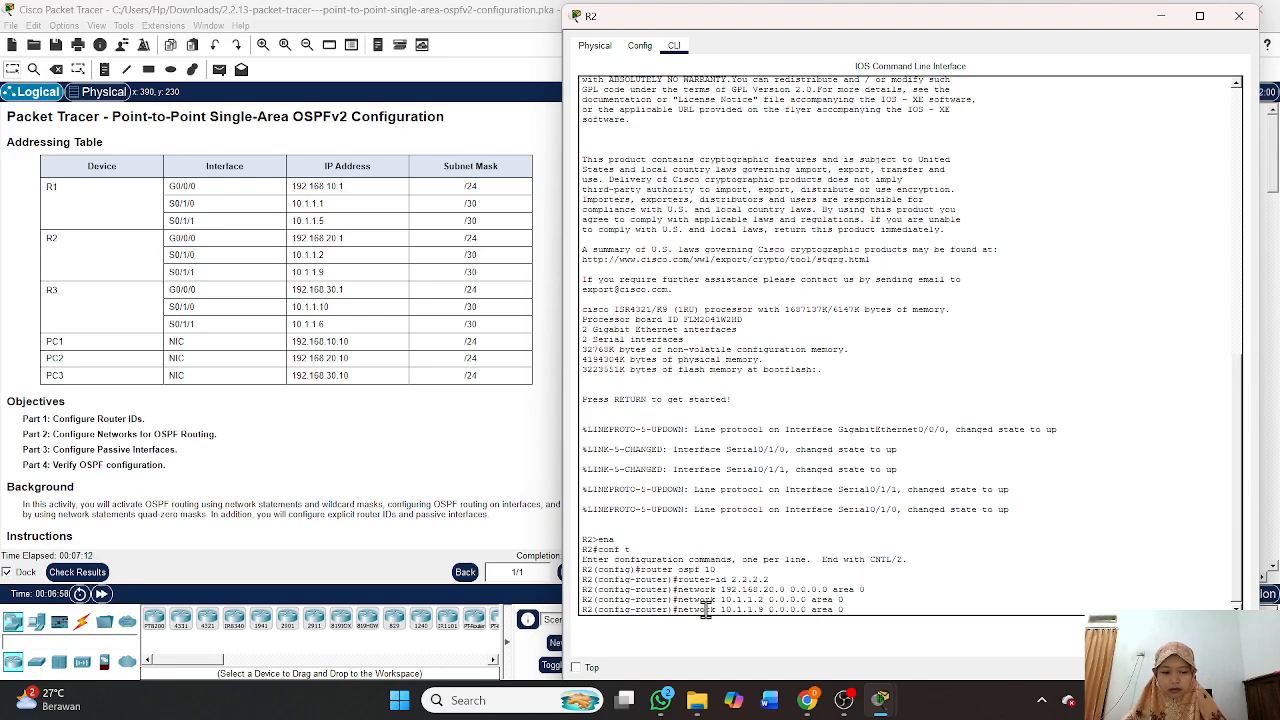
key(Return)
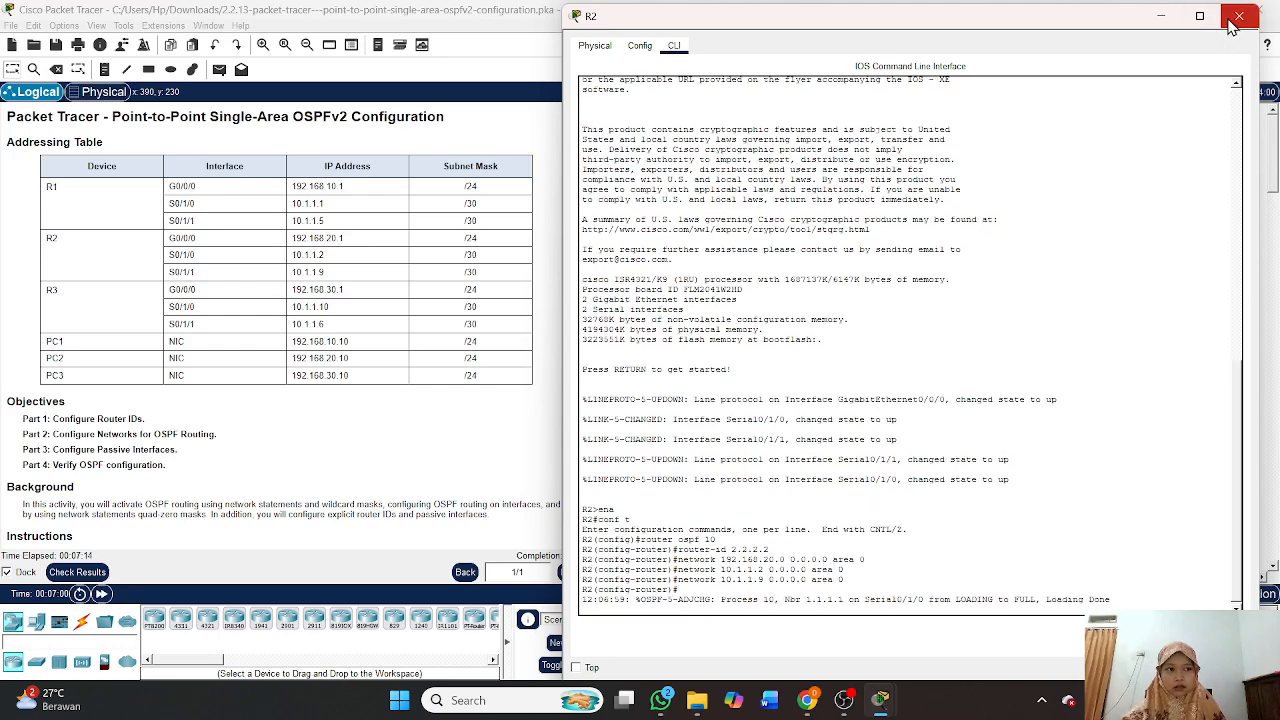
click(1238, 17)
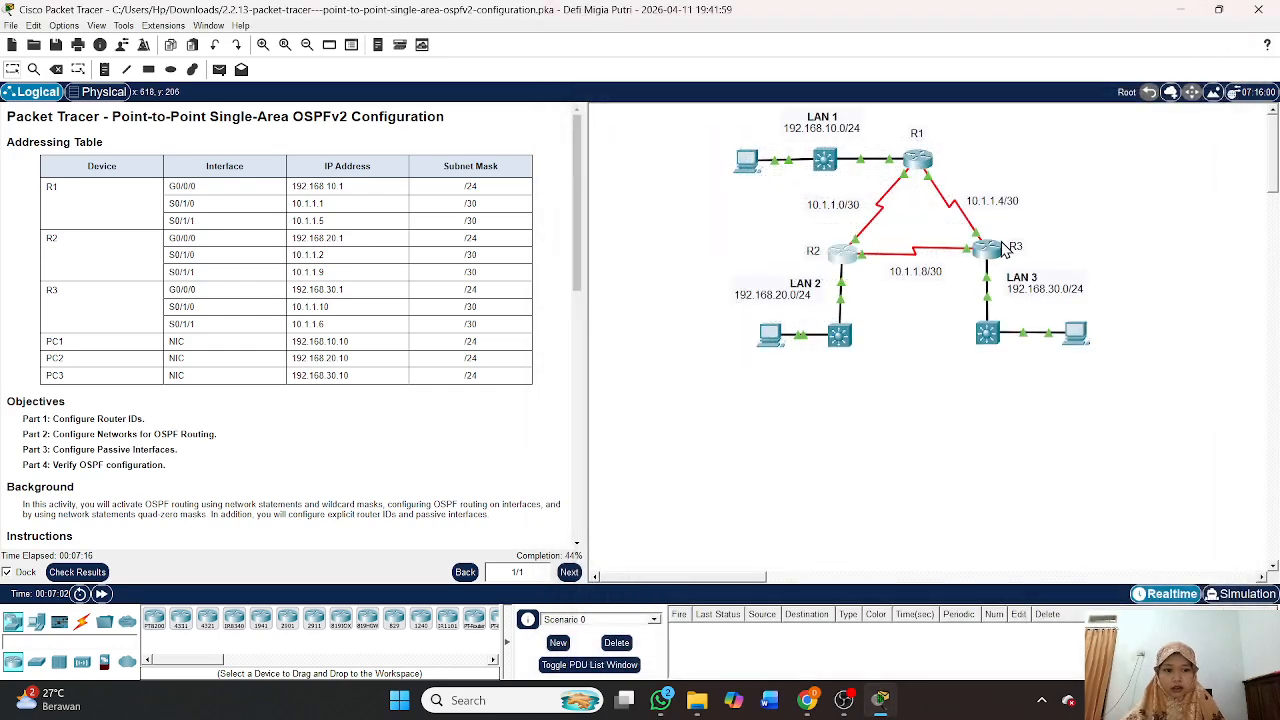
Open R3's command line beside the instructions and leave OSPF router configuration mode with ex.
click(1004, 247)
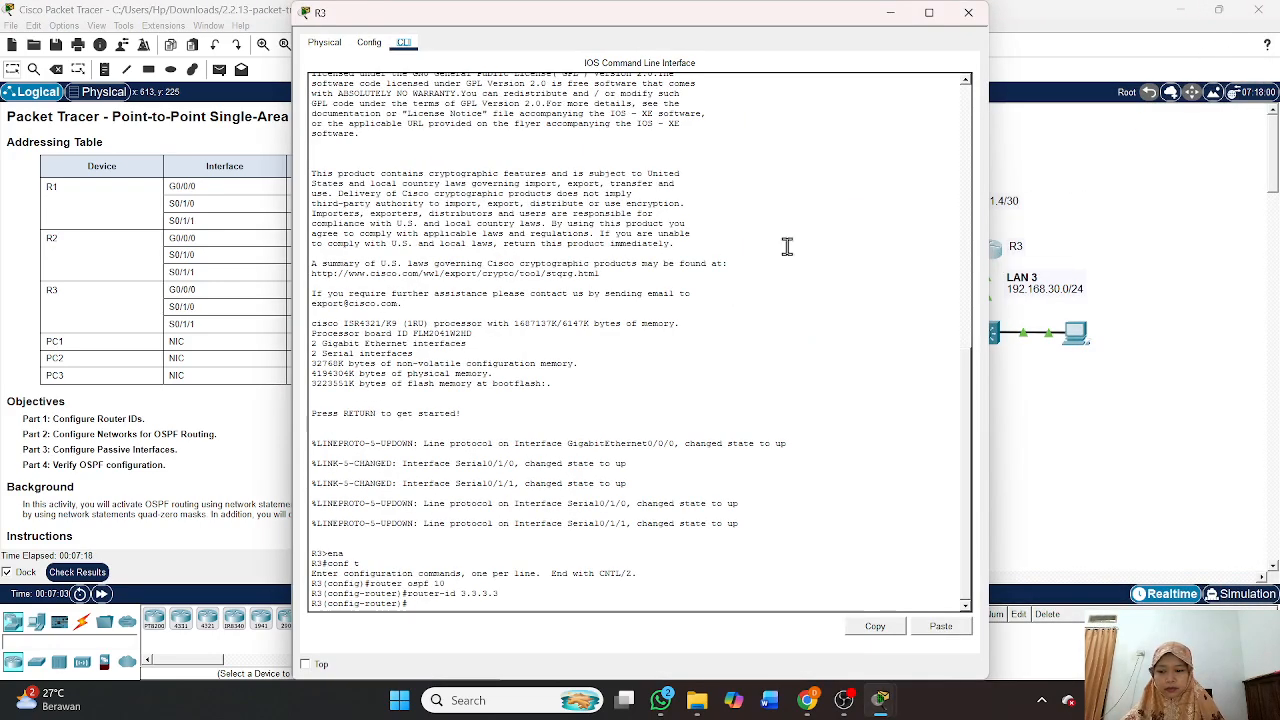
drag(570, 22, 927, 88)
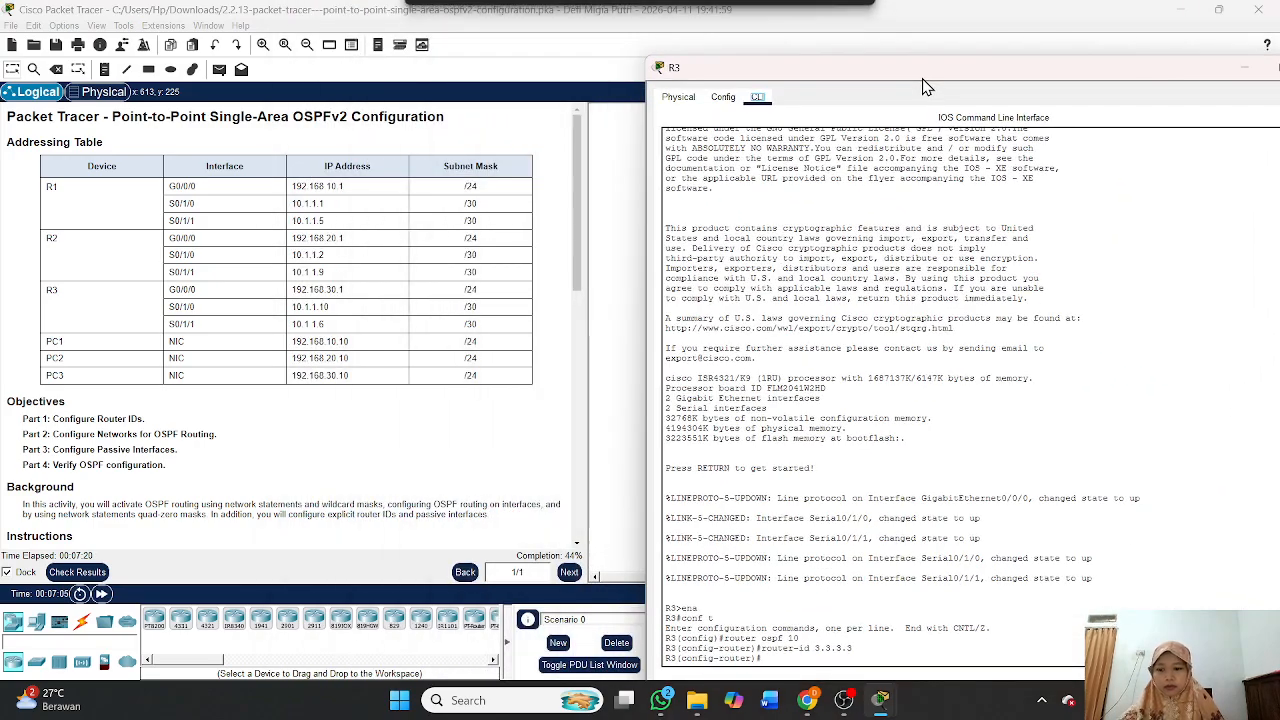
scroll(358, 483, down, 10)
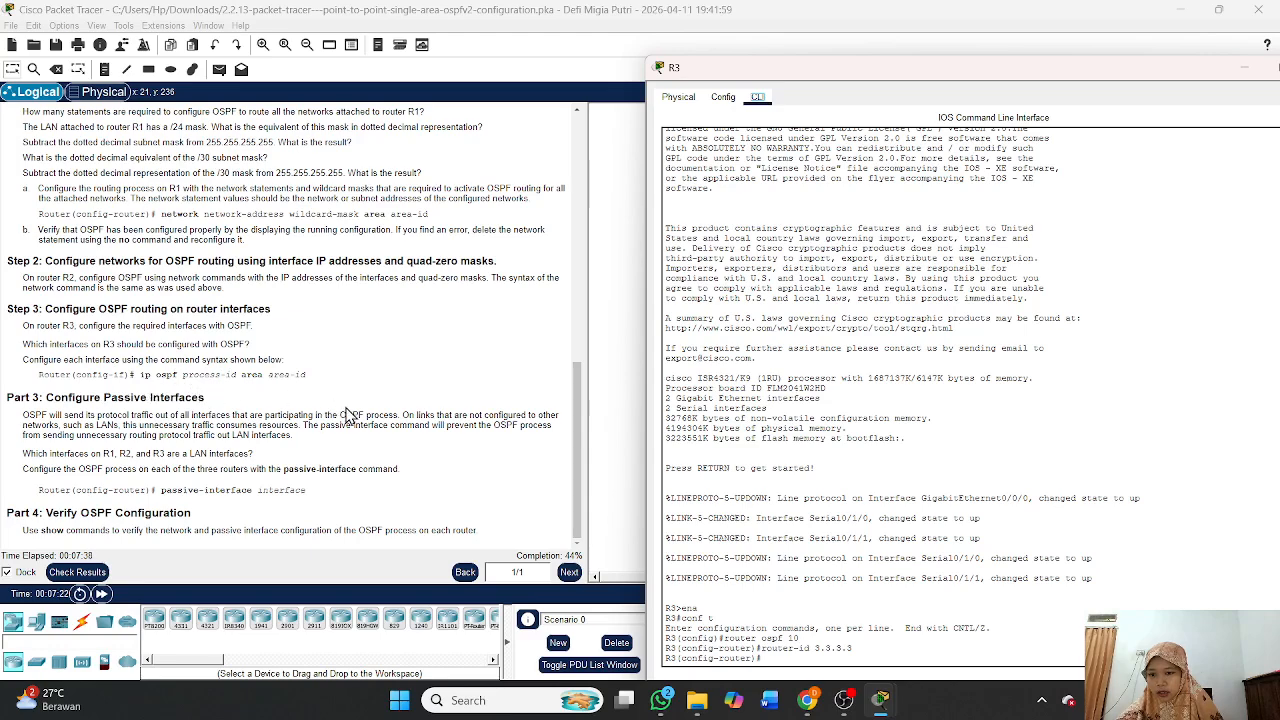
scroll(345, 415, up, 10)
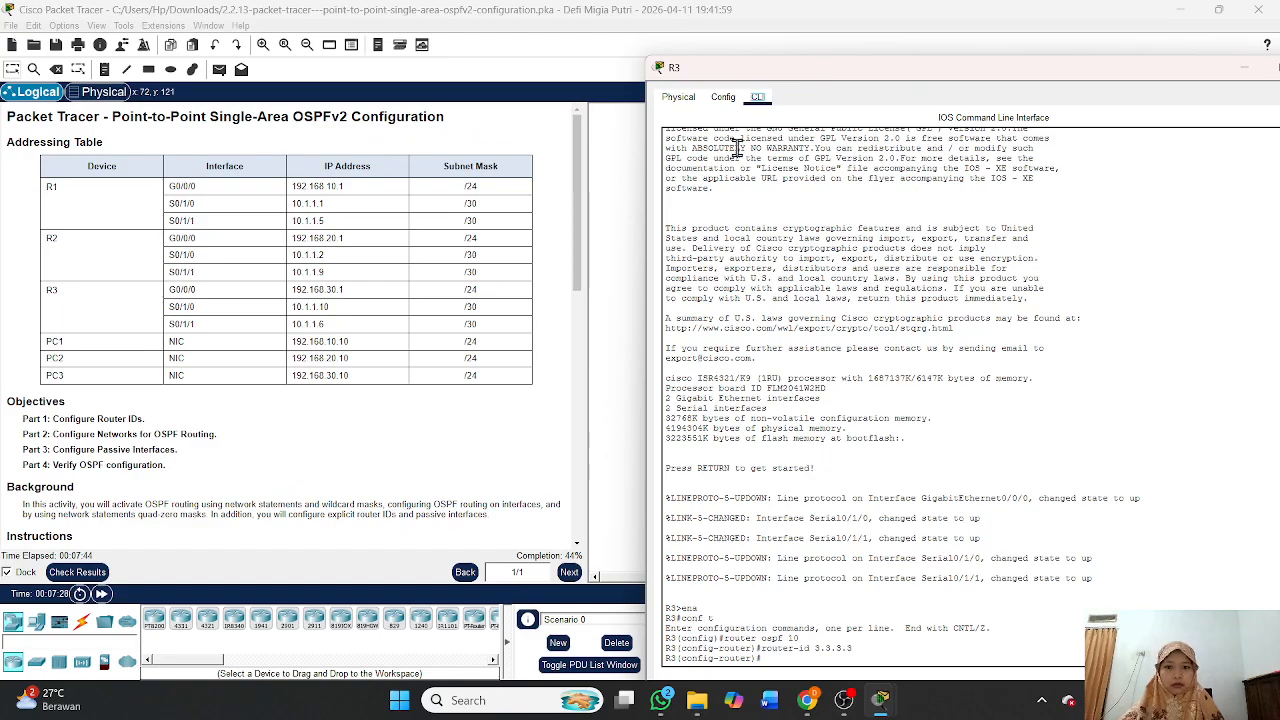
drag(985, 83, 931, 81)
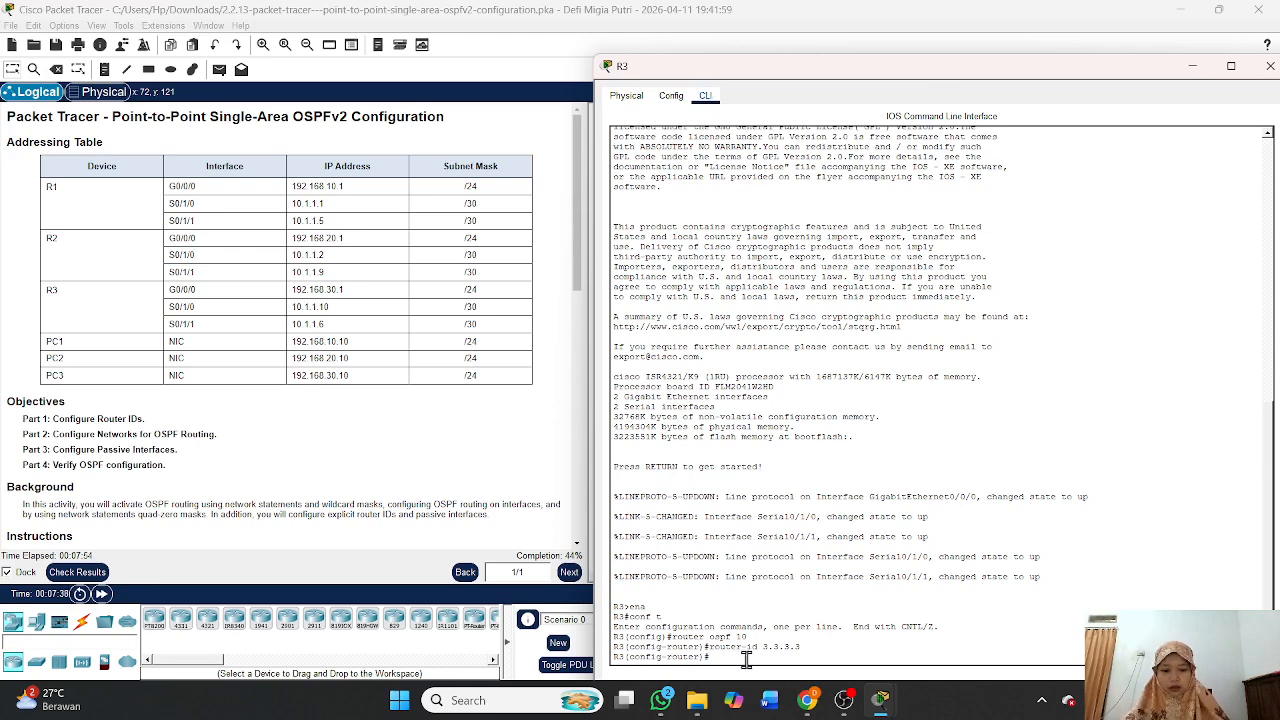
text(x)
key(Return)
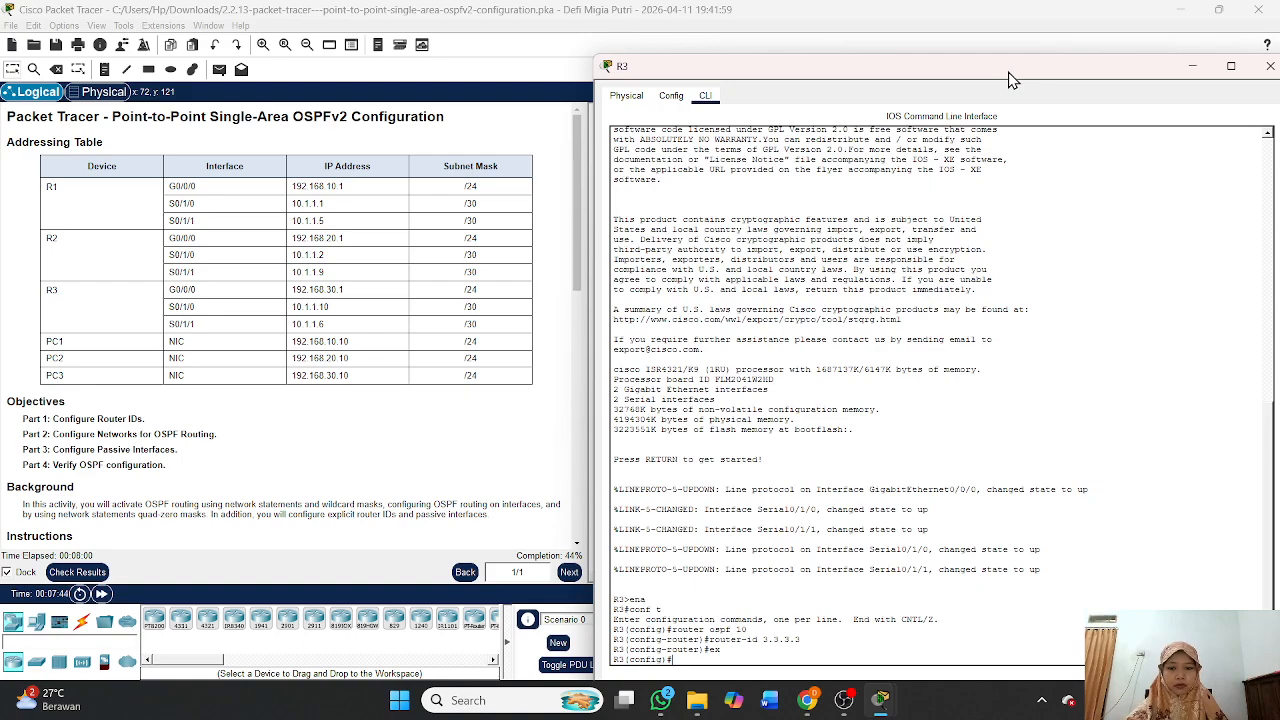
Enable OSPF on R3's LAN interface g0/0/0 with ip ospf 10 area 0.
drag(1010, 80, 404, 135)
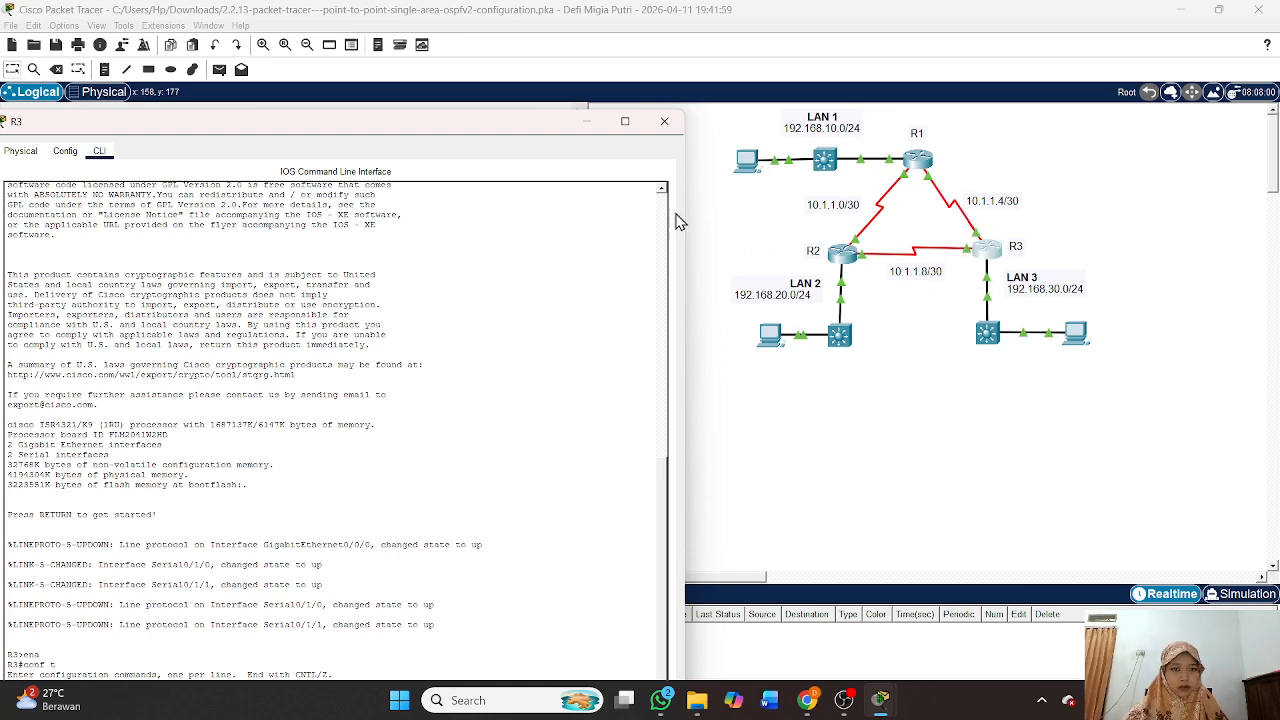
drag(495, 124, 1105, 75)
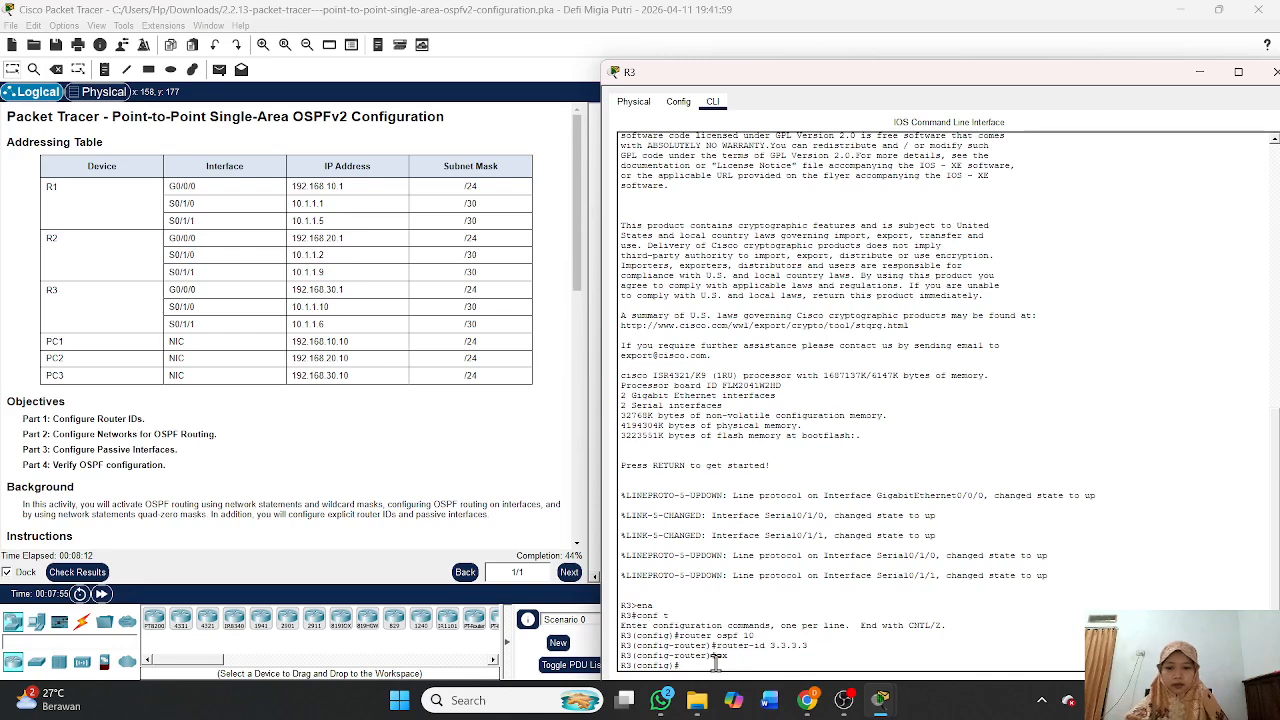
text(int g)
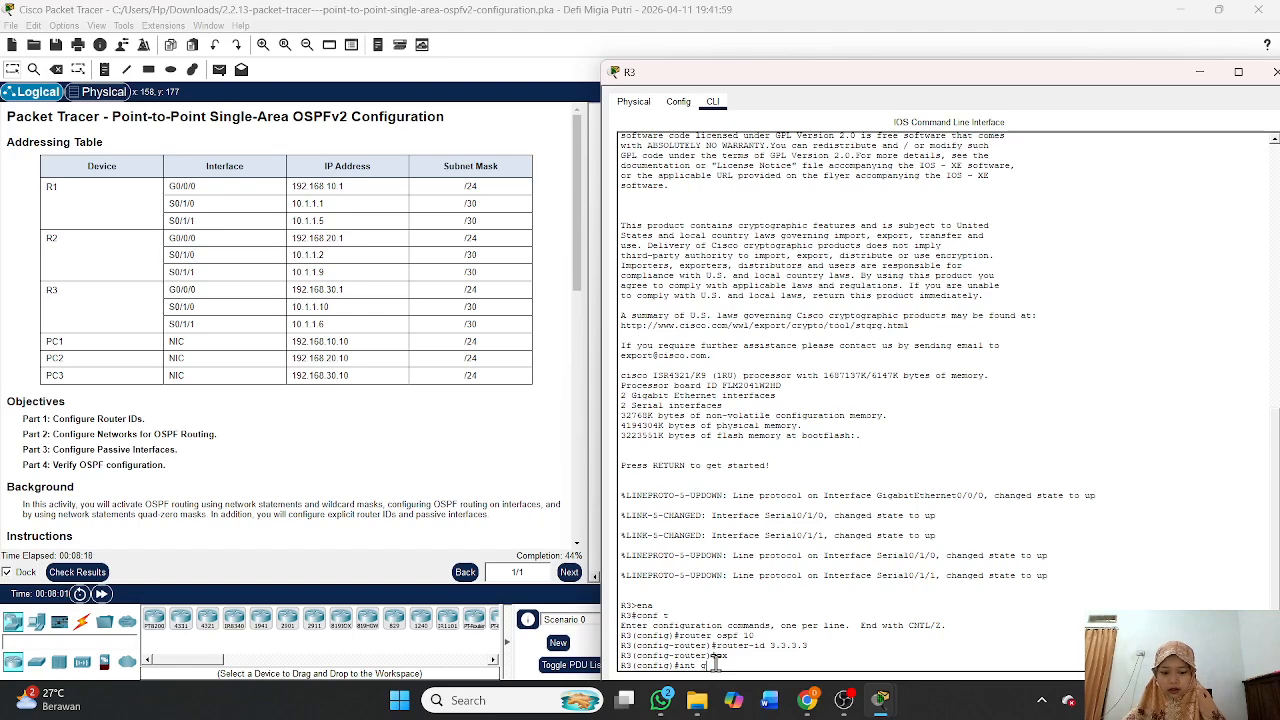
text(0/0)
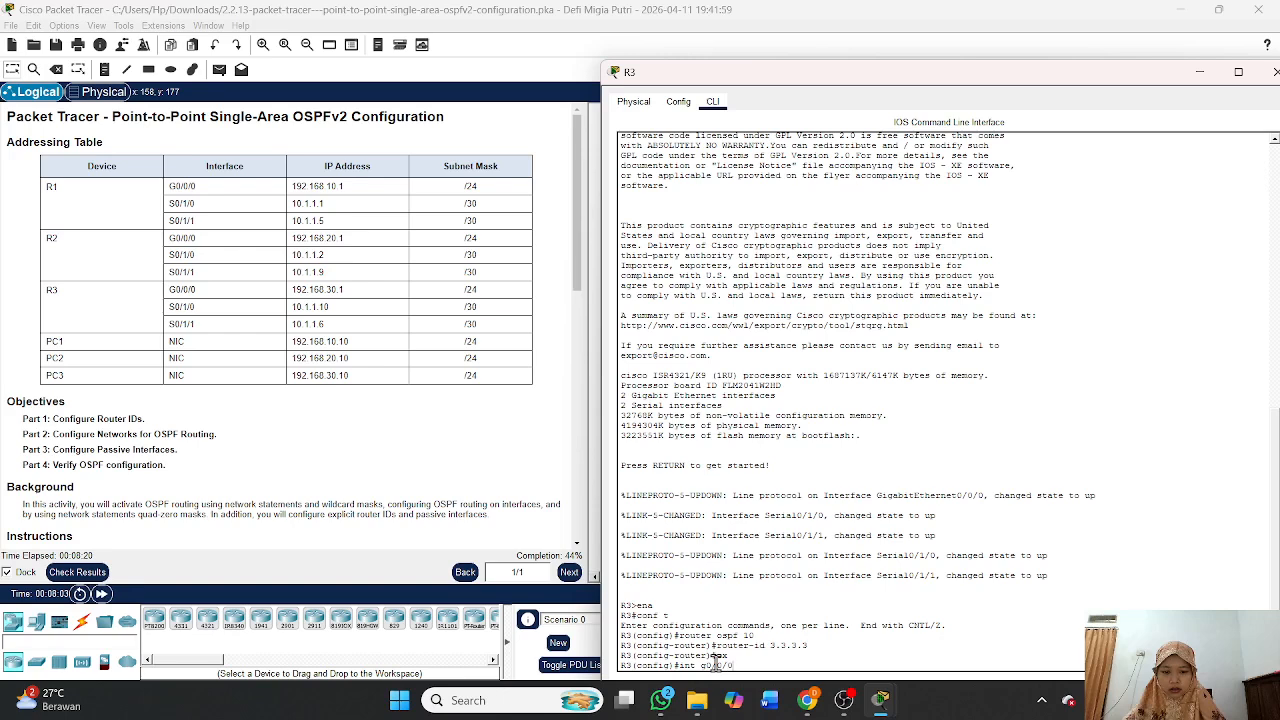
key(Return)
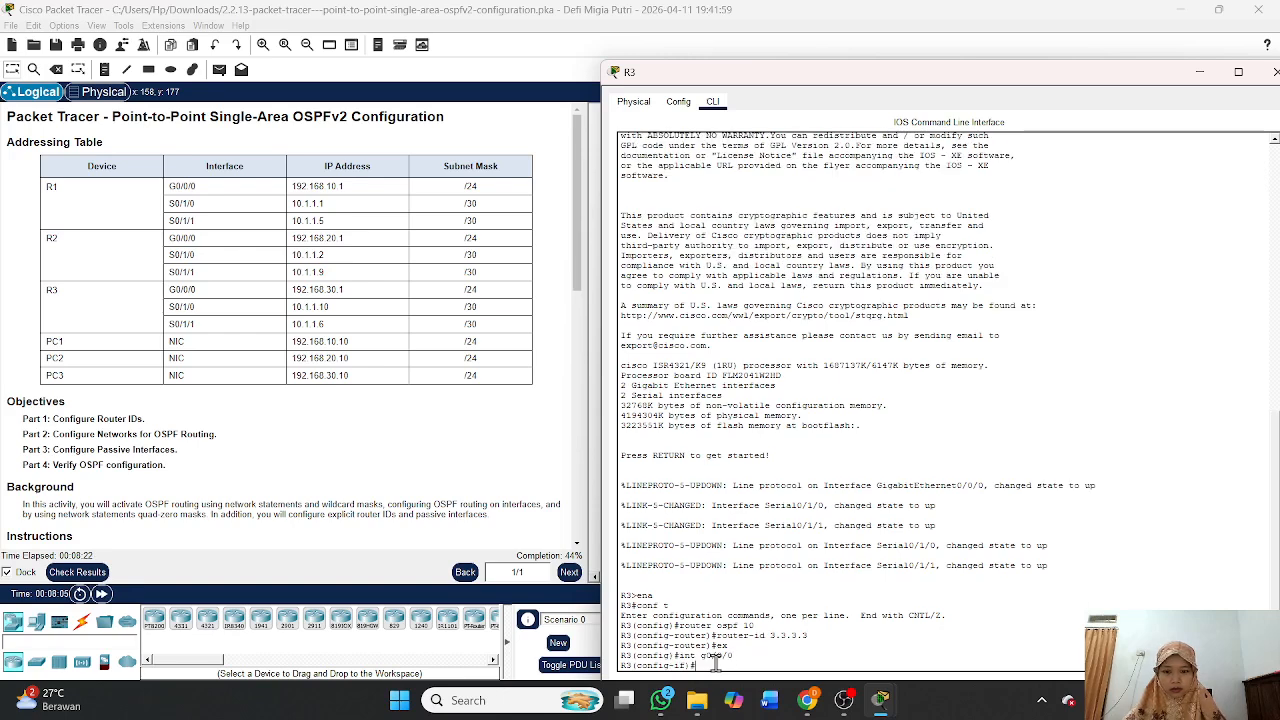
text(ip)
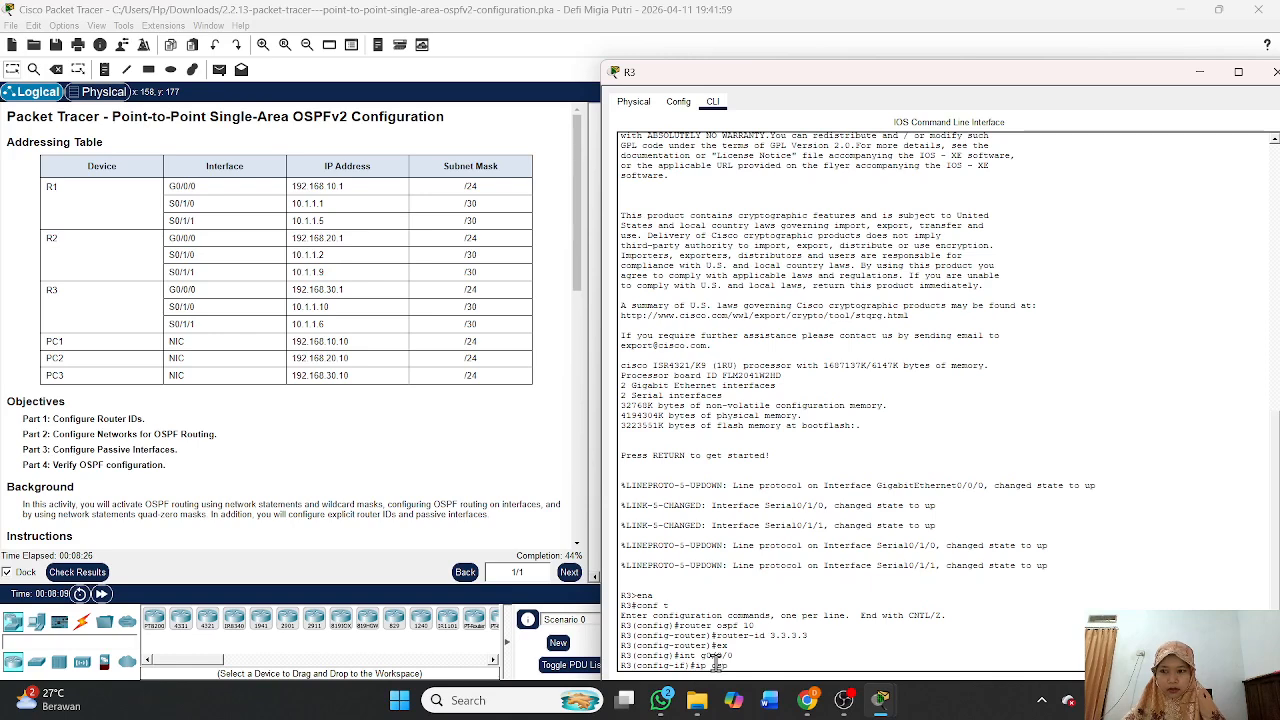
text( ospf 10)
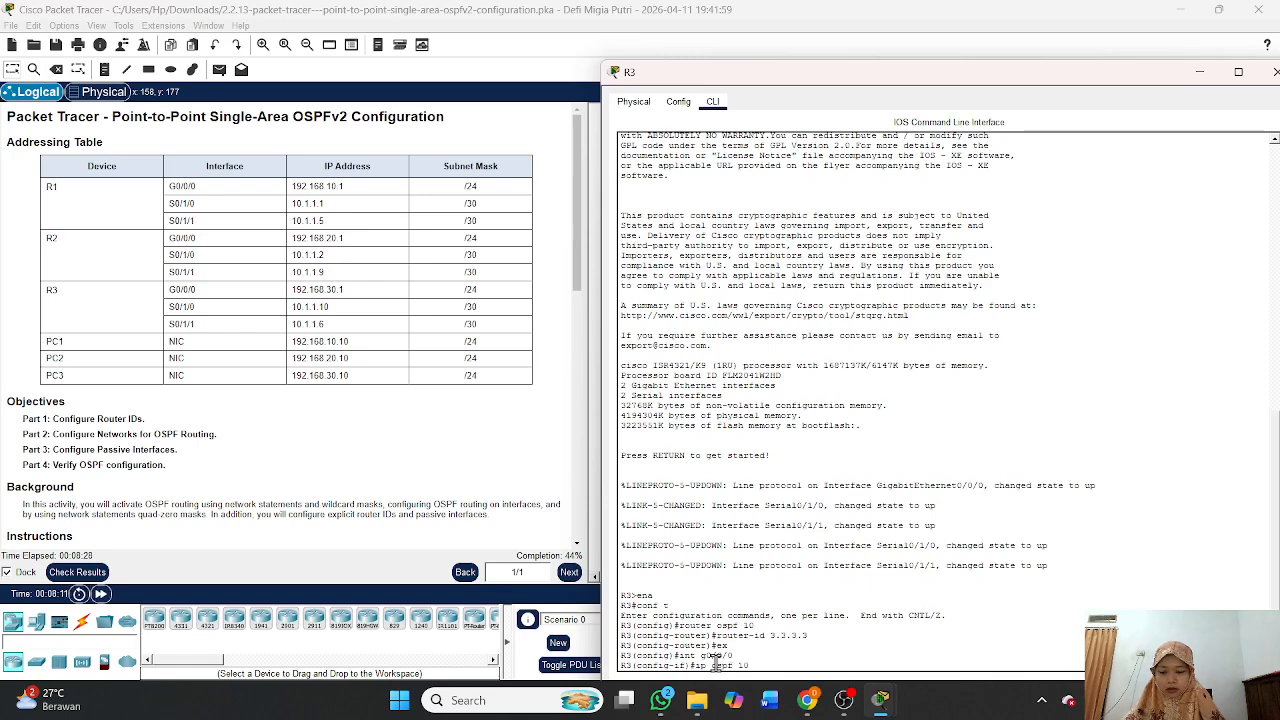
text( area 0)
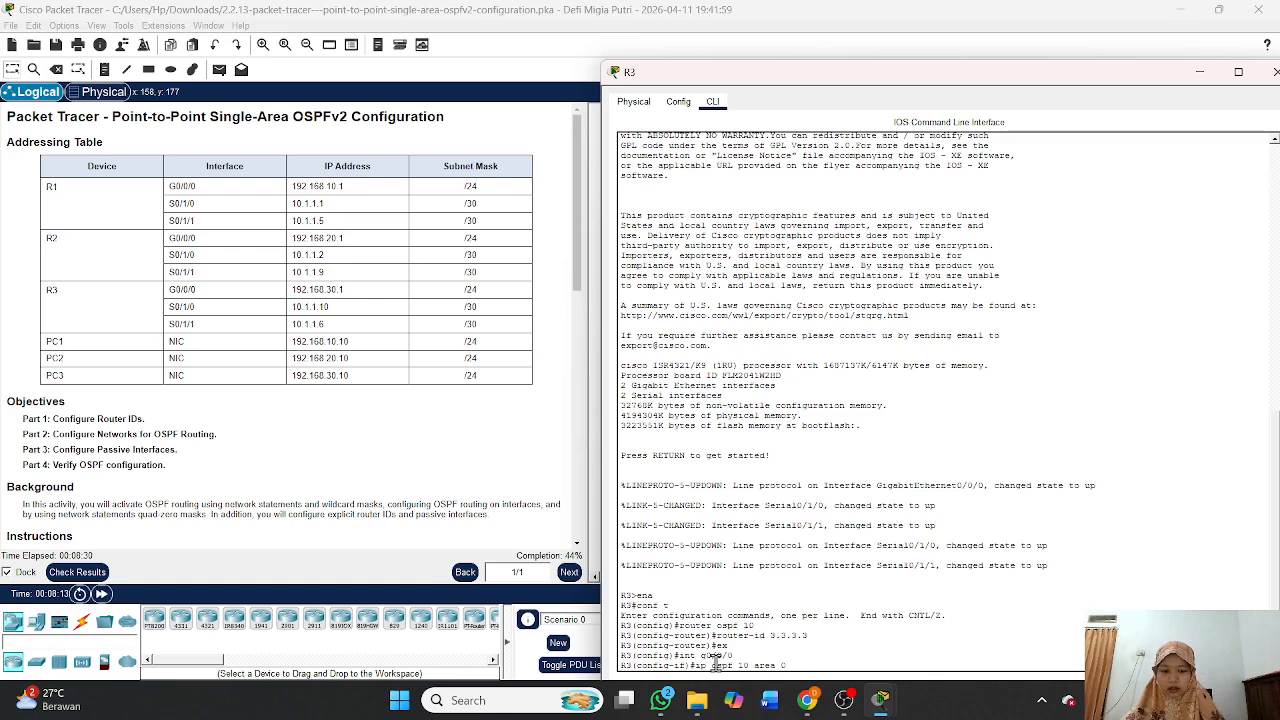
key(Return)
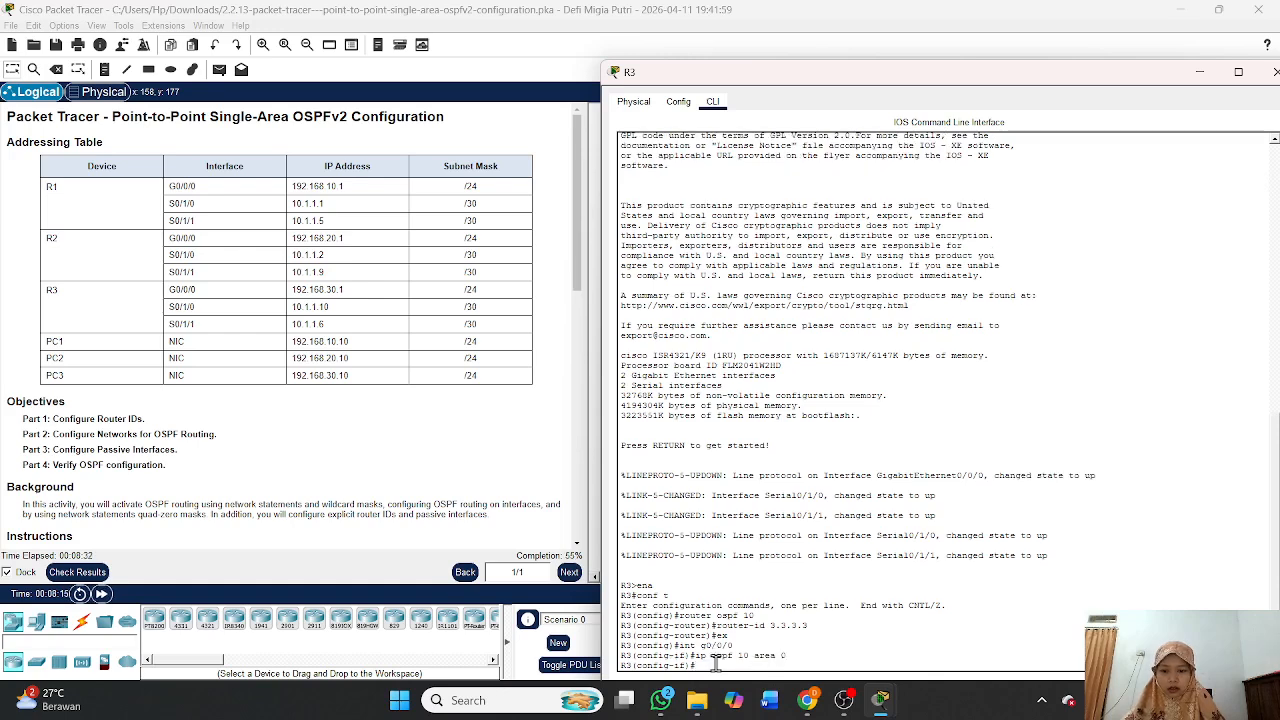
Enter R3's interface s0/1/0 and assign it to OSPF with ip ospf 10 area 0.
text(in)
text(t s0/1/0)
key(Return)
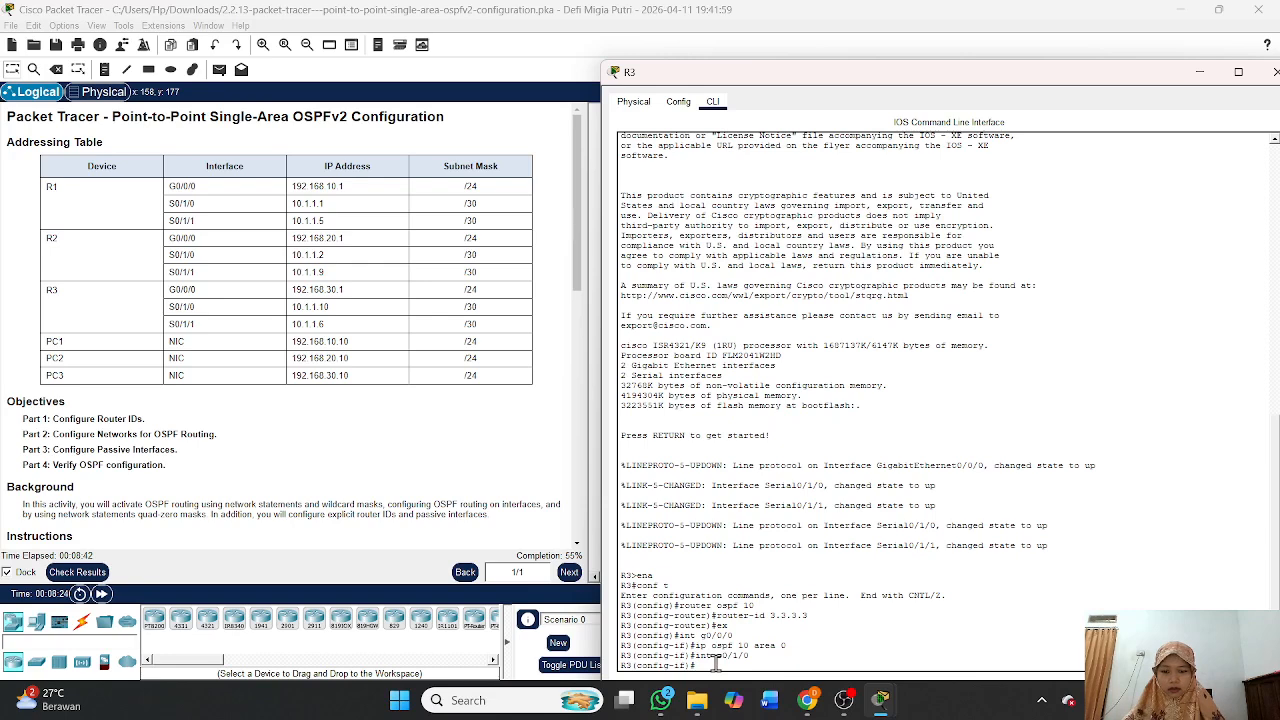
text(ip)
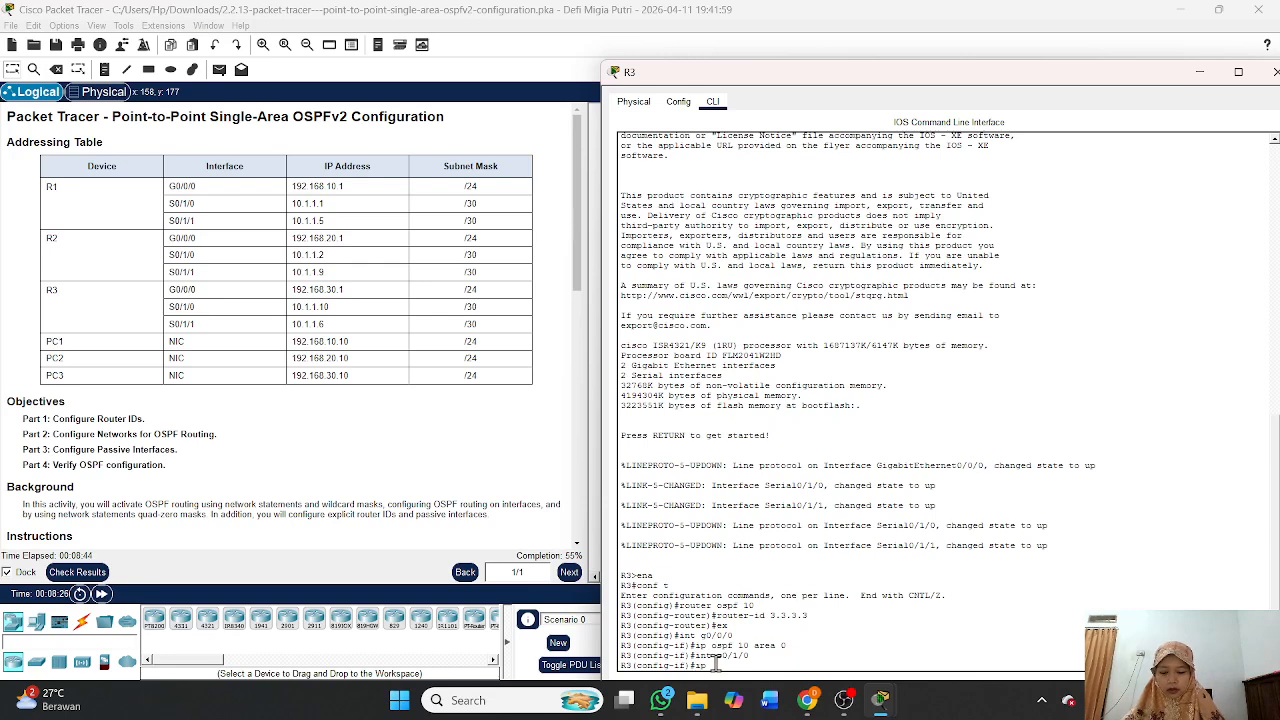
text( ospf 10 a)
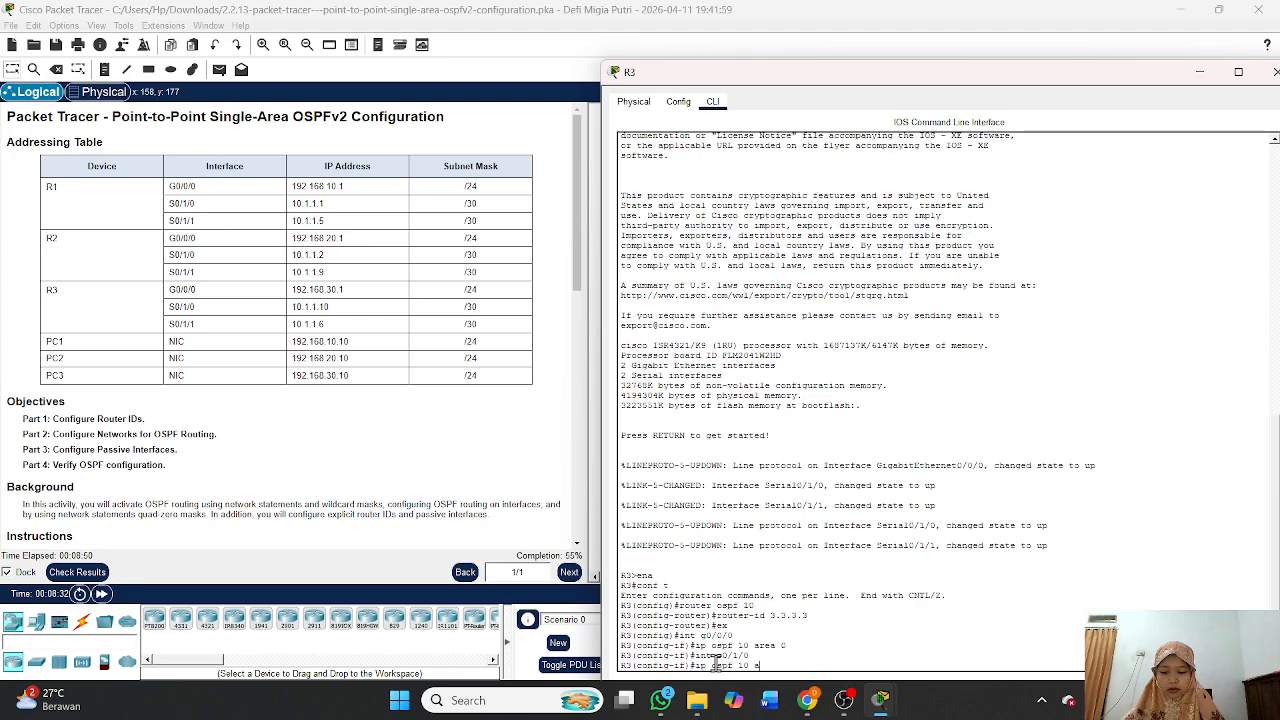
text(rea 0)
key(Return)
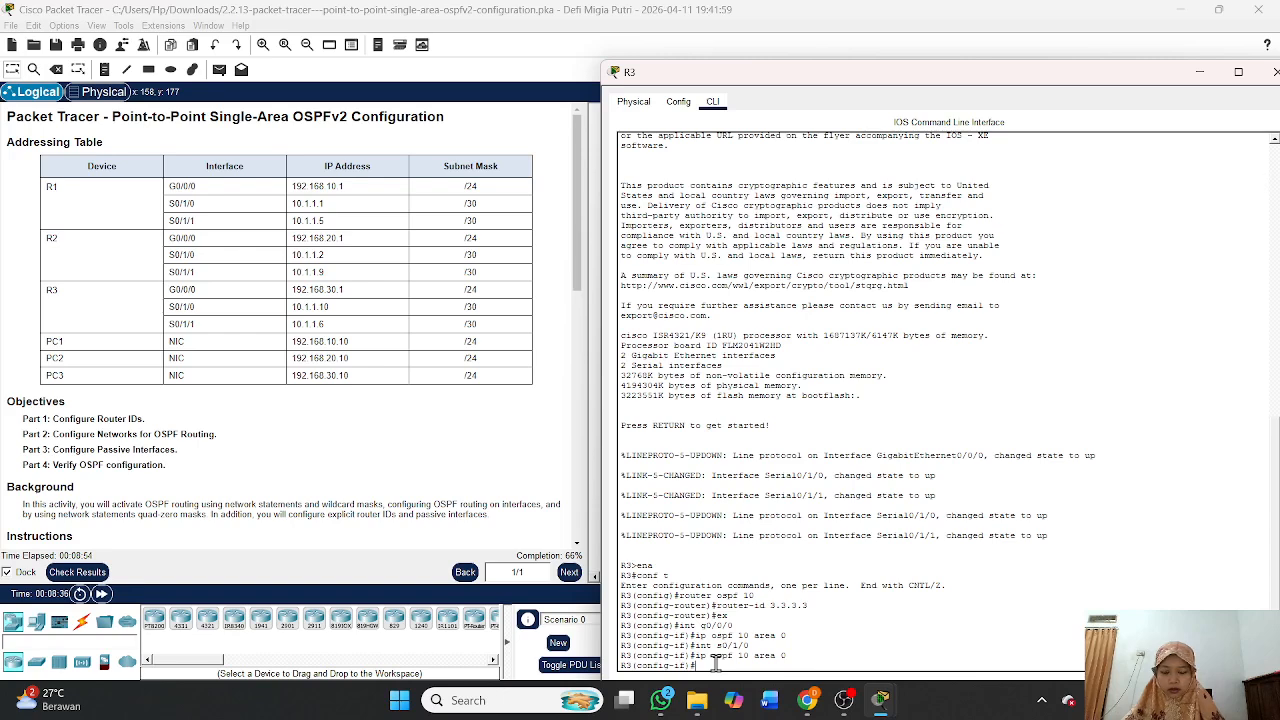
Enable OSPF on R3's interface s0/1/1 with ip ospf 10 area 0, and close the R3 window.
text(int s)
text(0/1/)
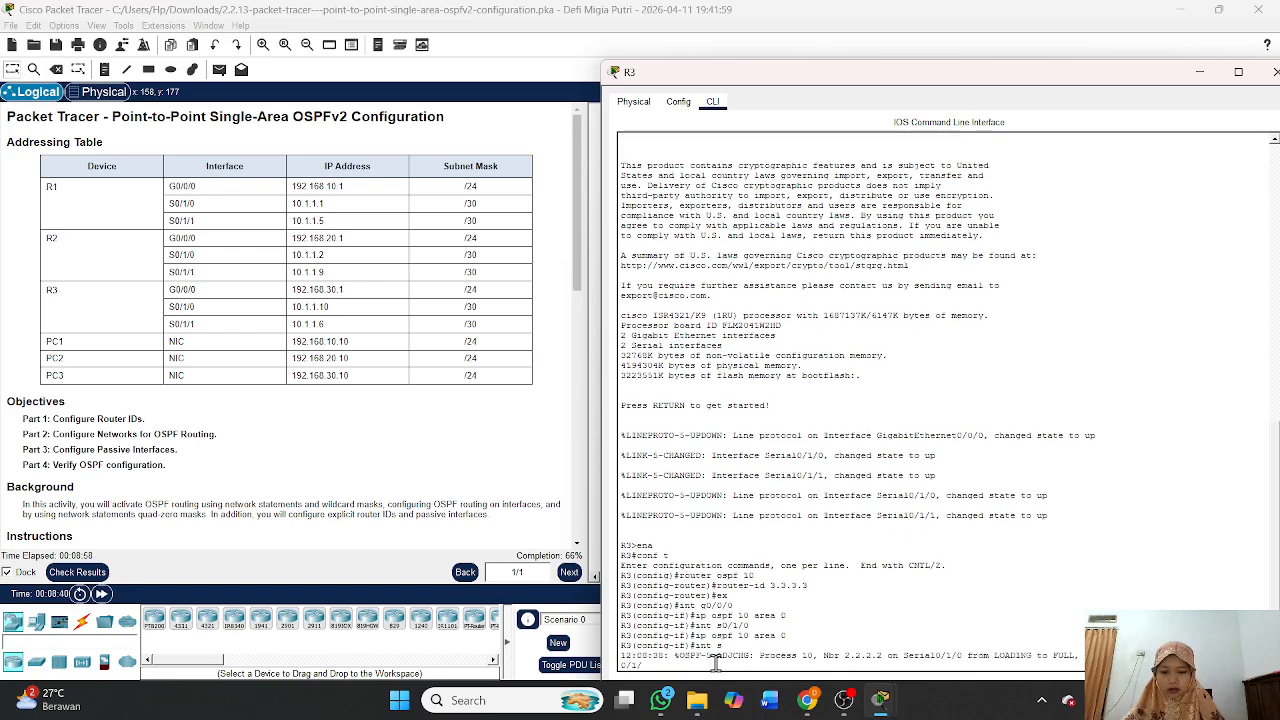
text(1)
key(Return)
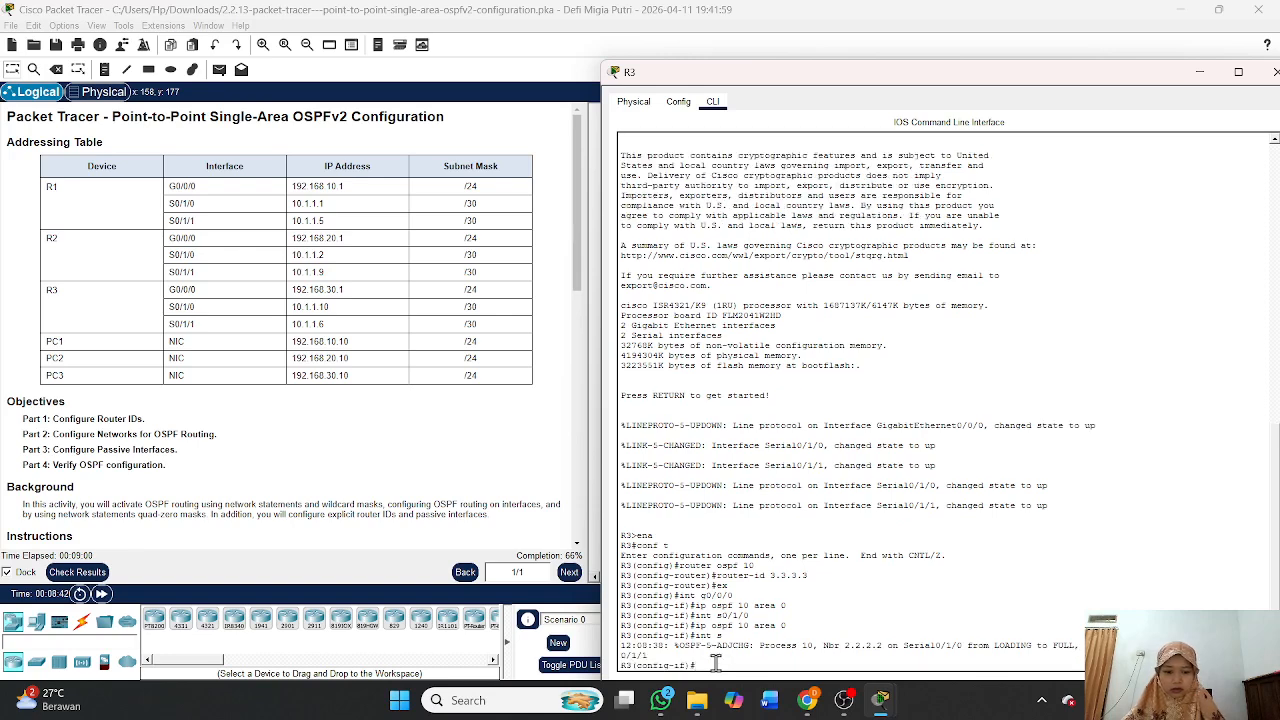
text(int s0/1/1)
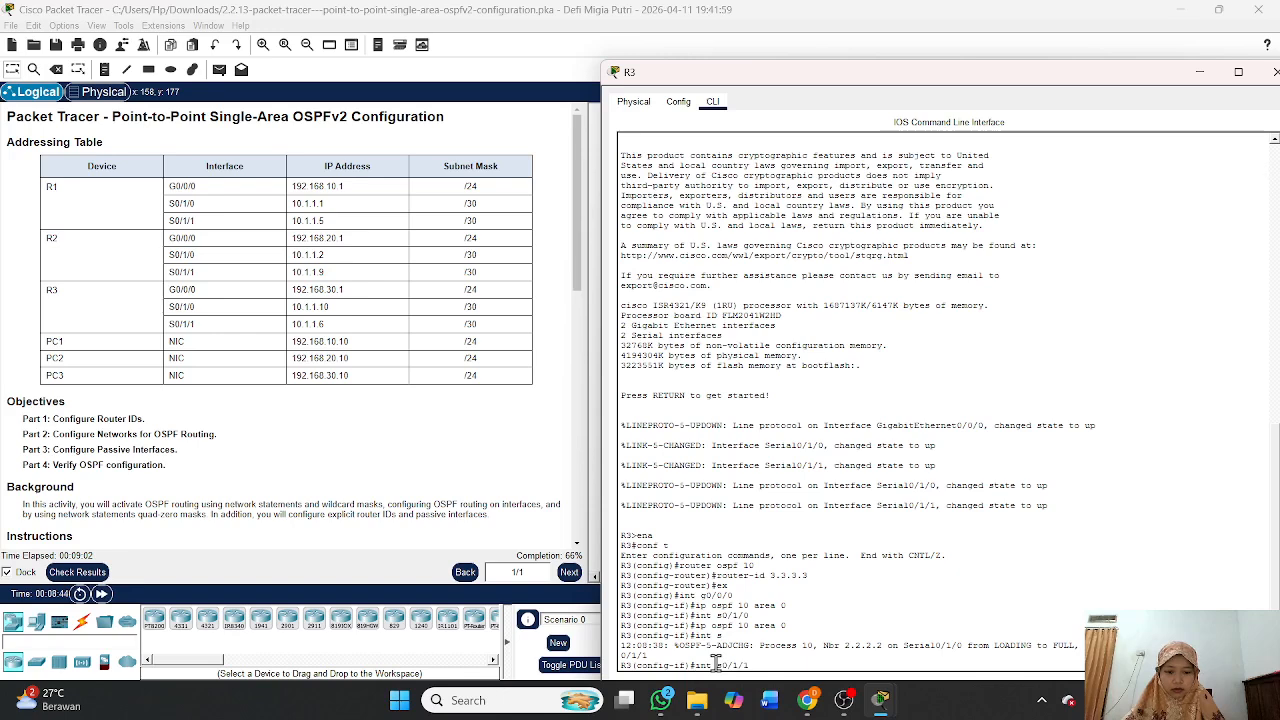
key(Return)
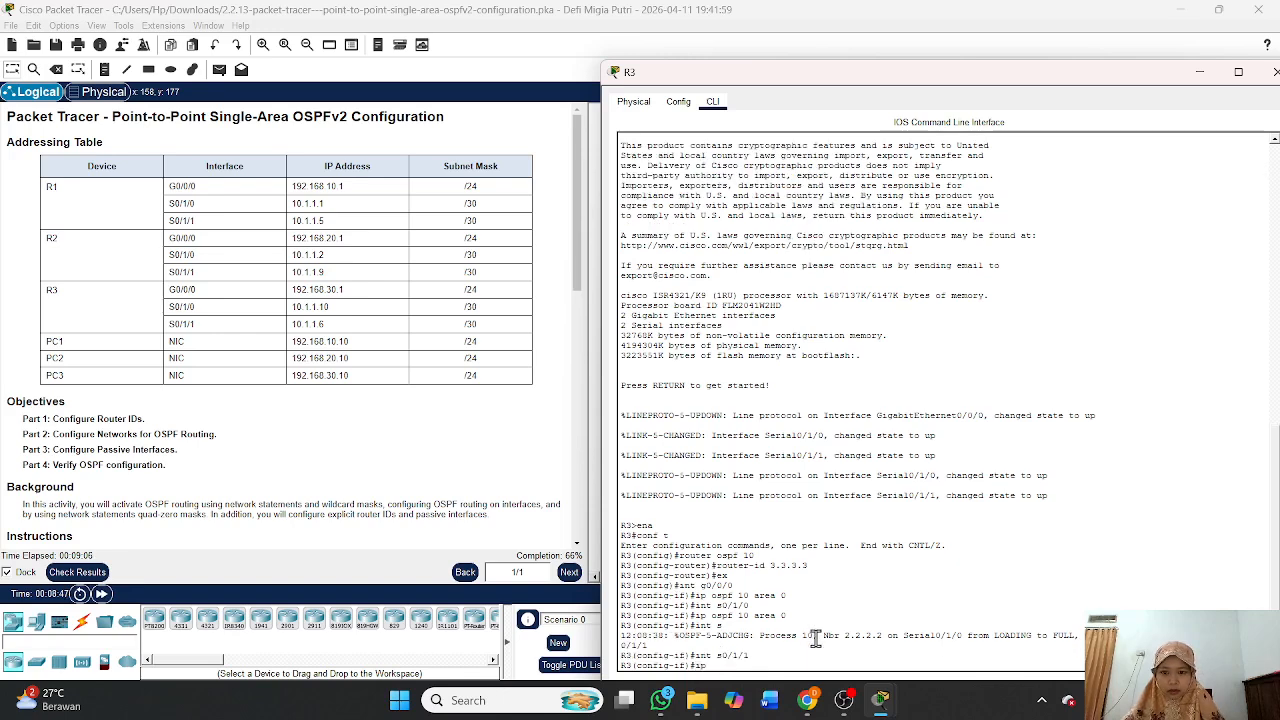
text(ip ospf 10 area 0)
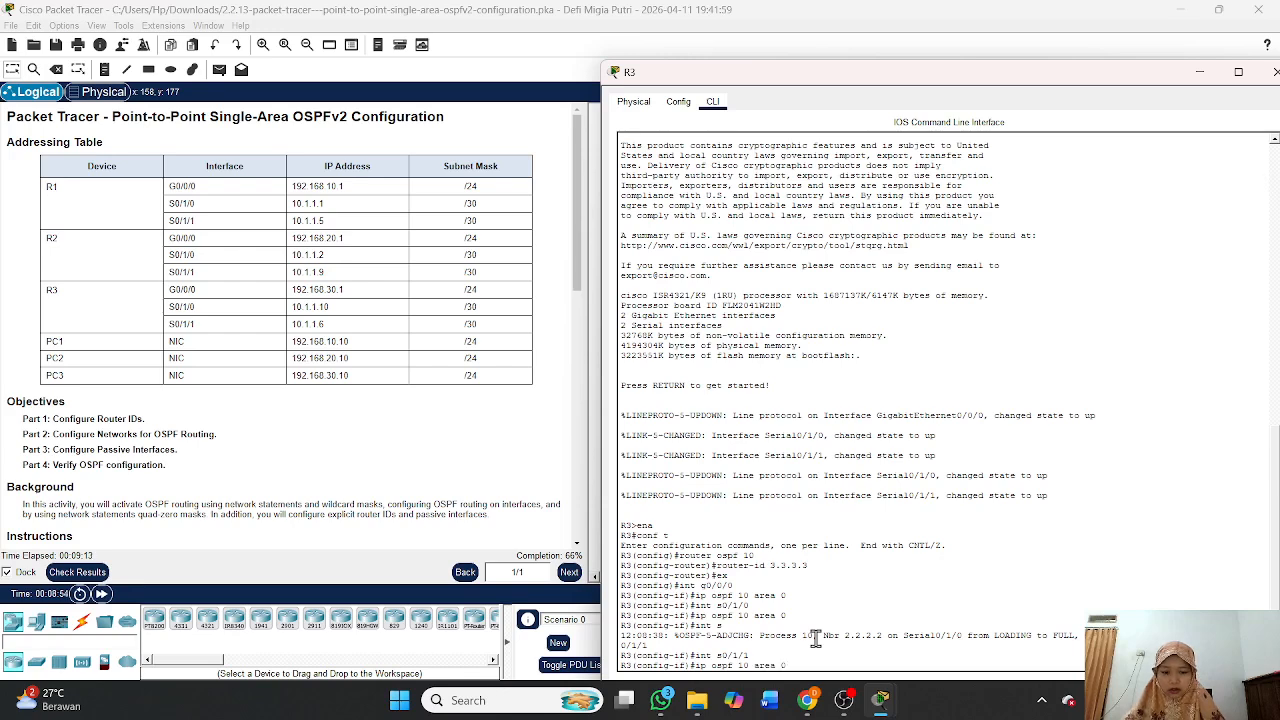
key(Return)
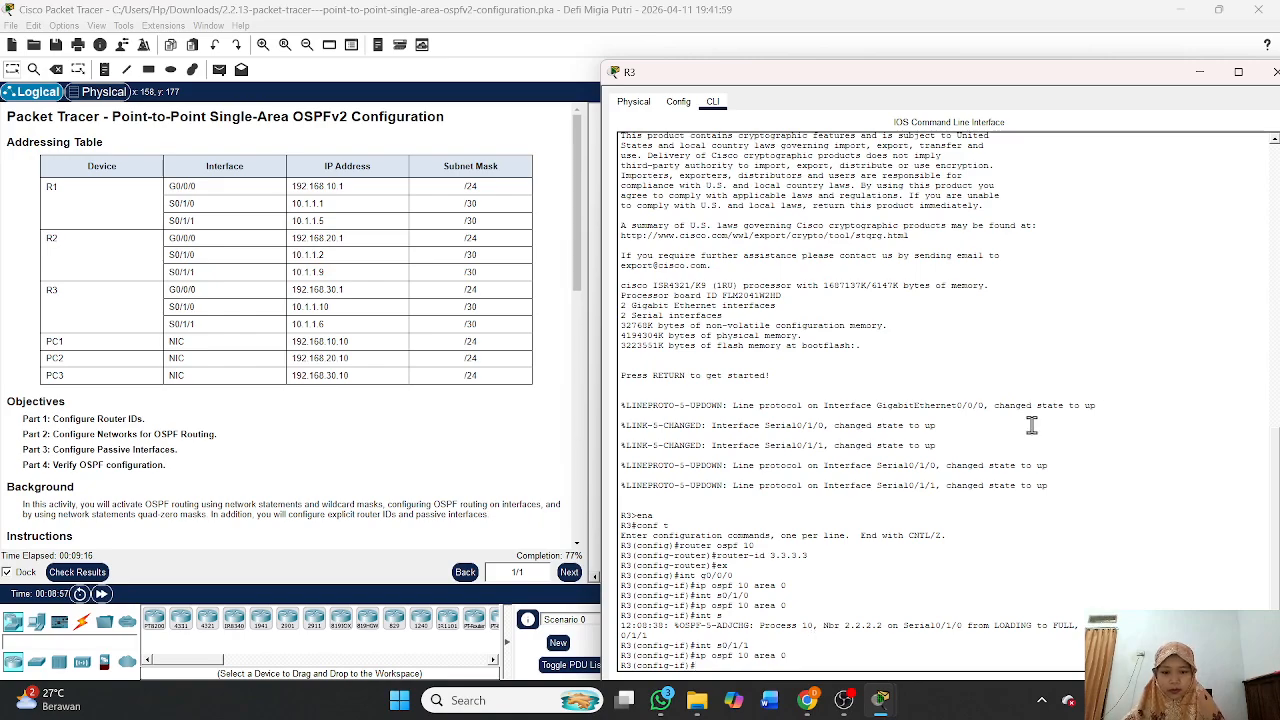
drag(1133, 82, 1077, 89)
click(1222, 78)
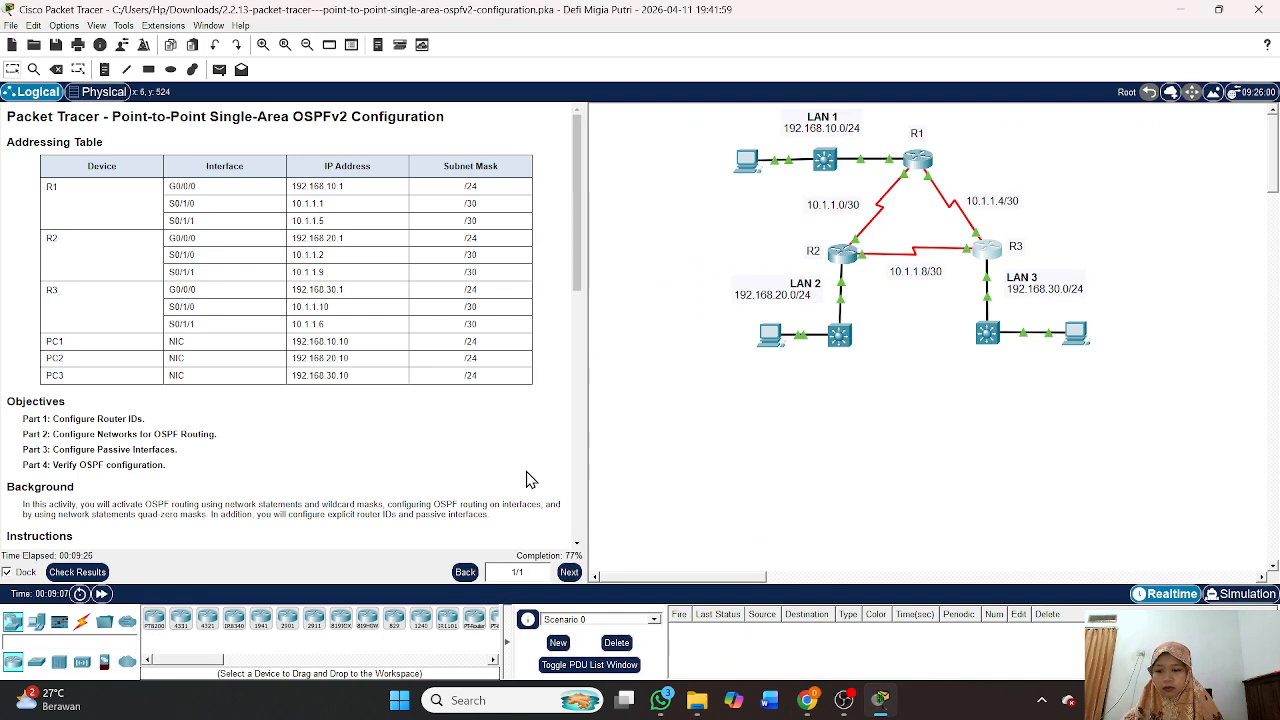
Find and highlight the passive-interface command syntax in Part 3 of the activity instructions.
scroll(441, 515, down, 5)
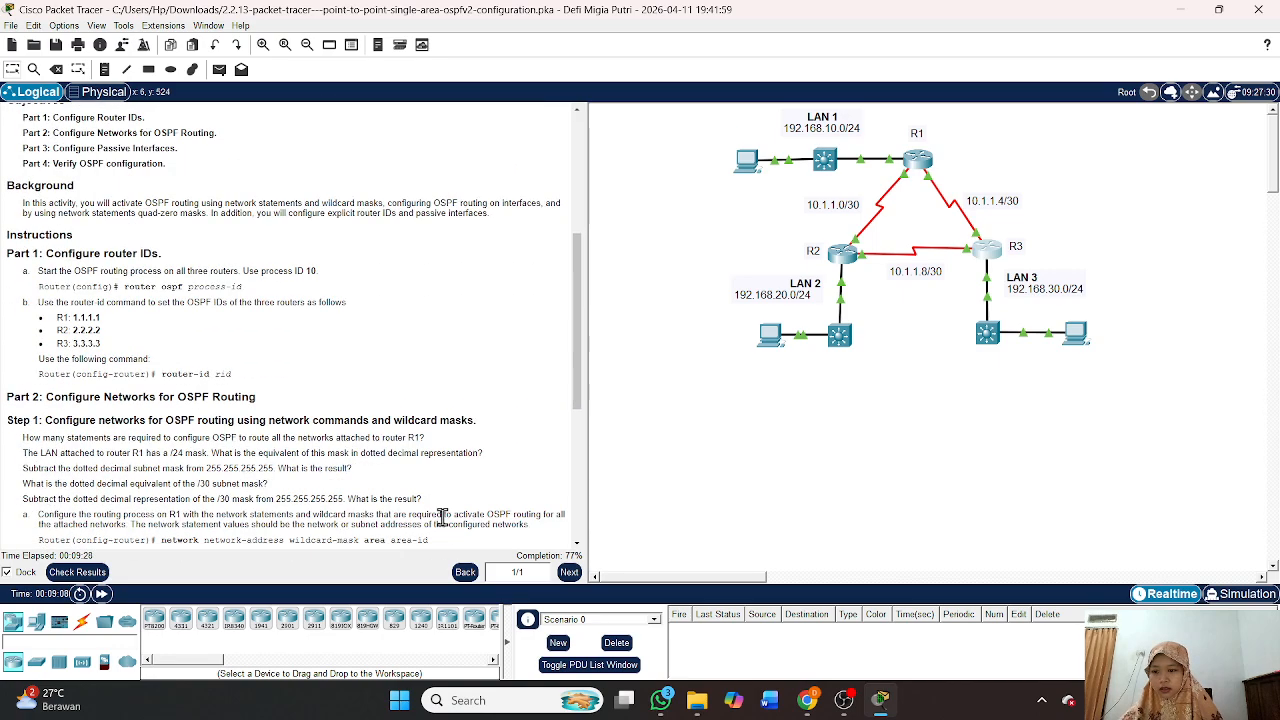
scroll(441, 515, down, 5)
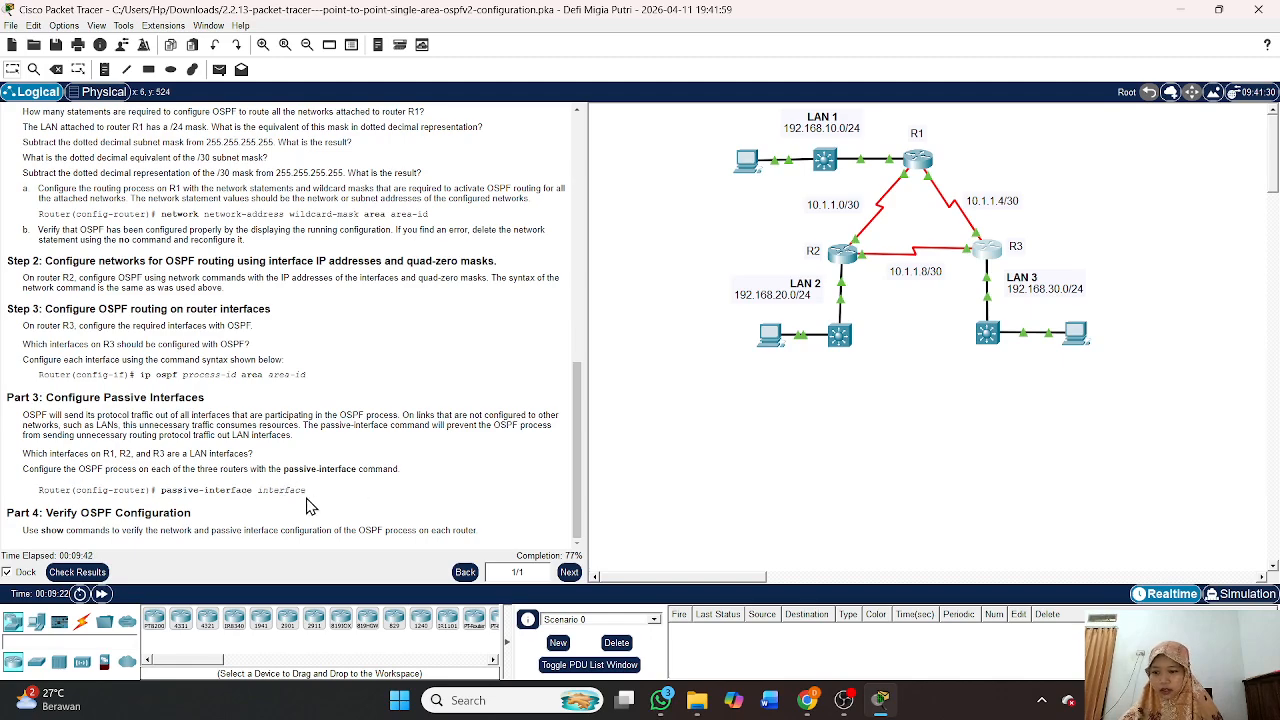
drag(36, 503, 308, 491)
double_click(39, 491)
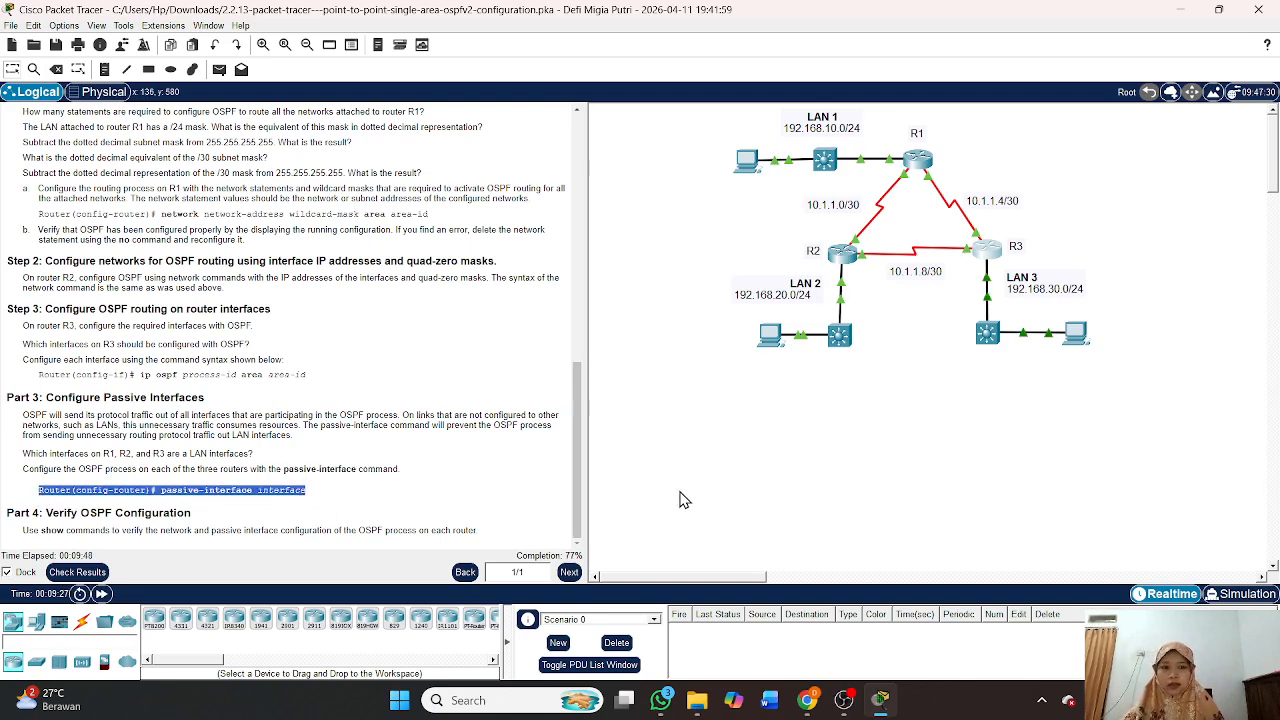
Open R1's command line, exit to global configuration, and enter OSPF process 10 with router ospf 10.
click(925, 170)
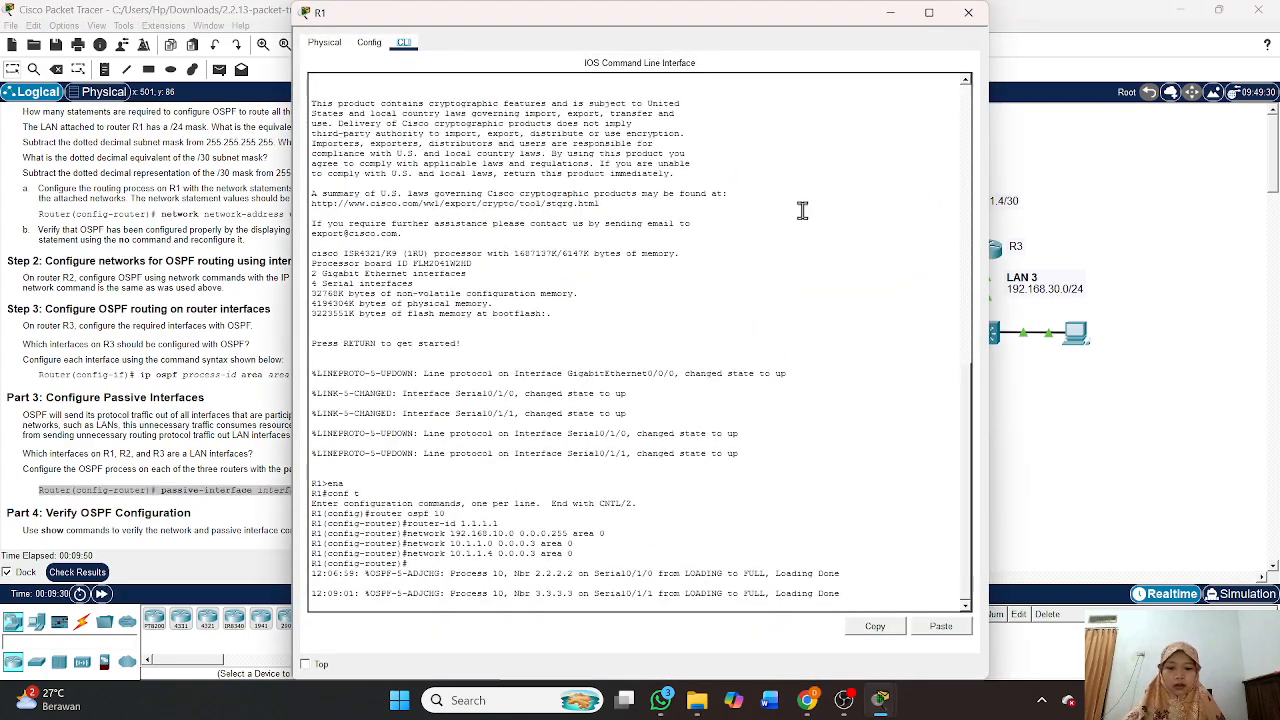
drag(658, 36, 902, 32)
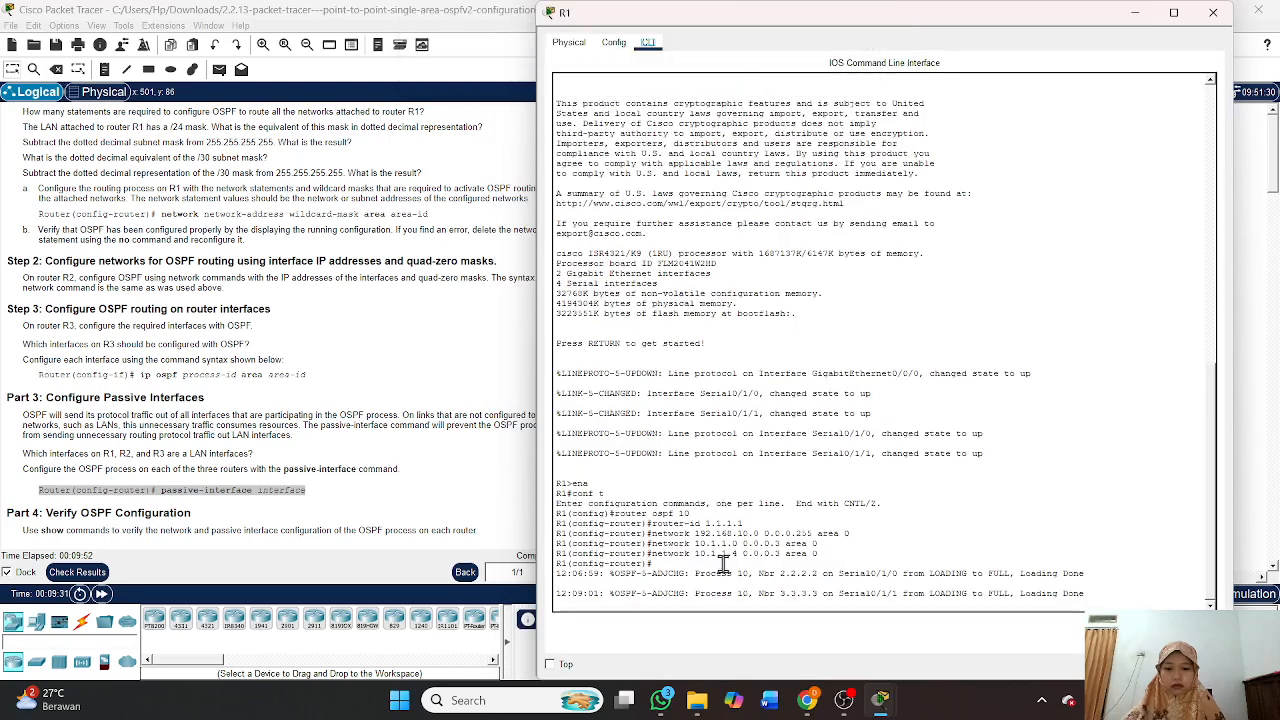
key(Return)
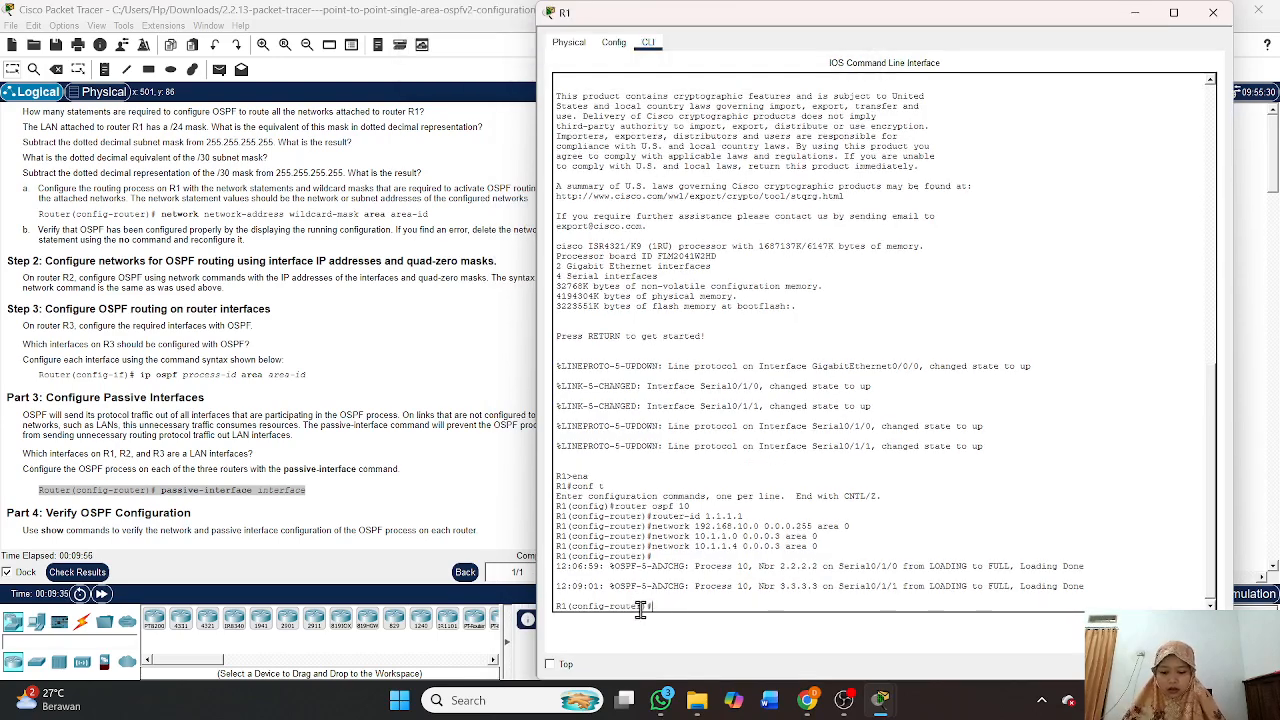
text(ex)
key(Return)
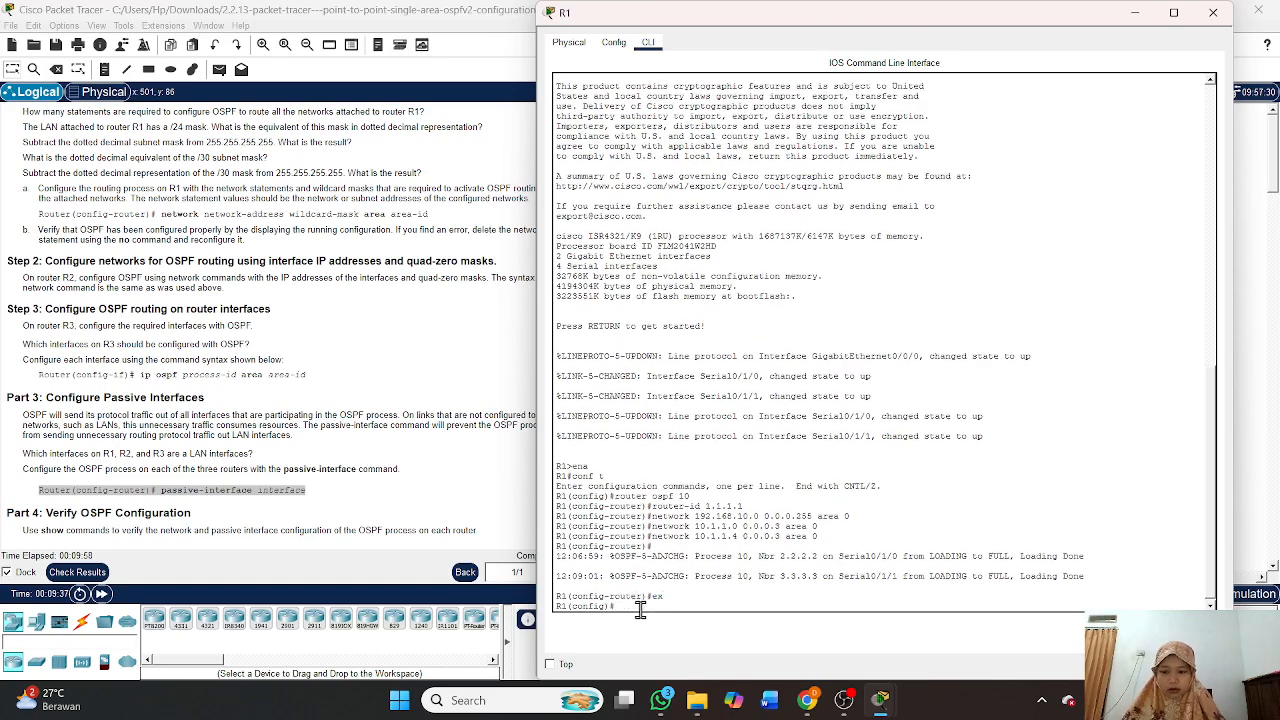
text(ro)
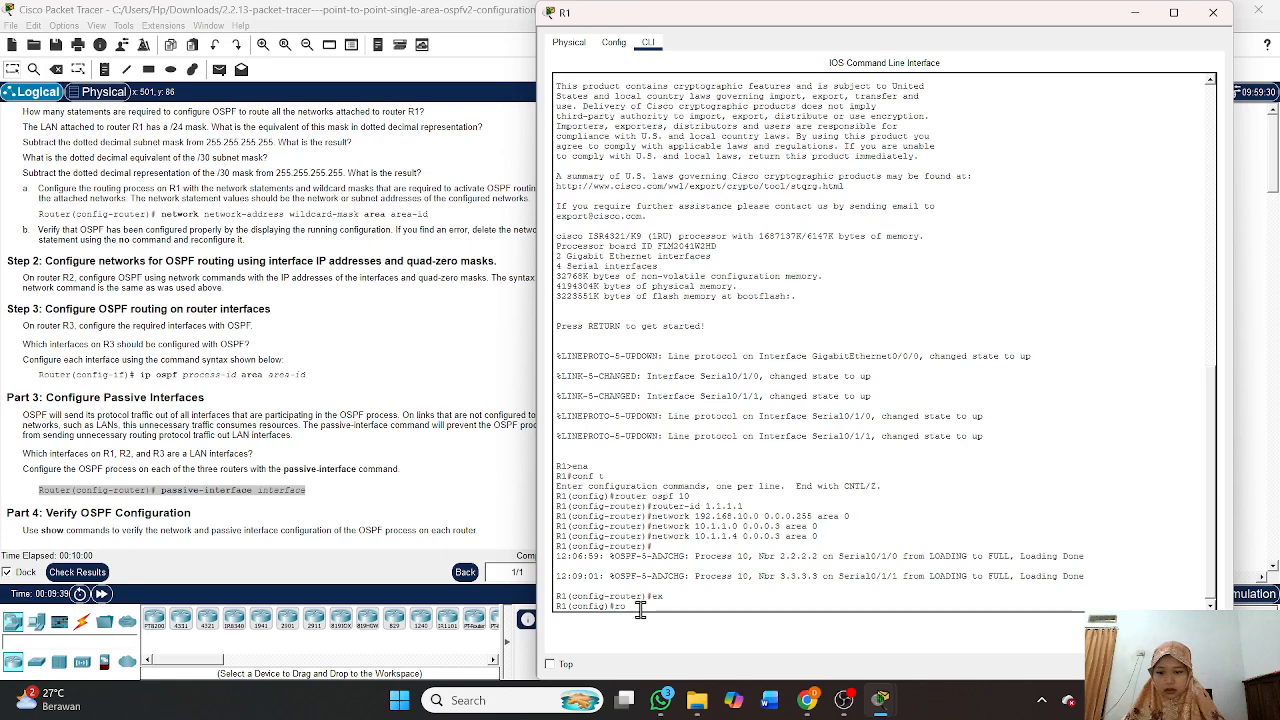
text(uter ospf 10)
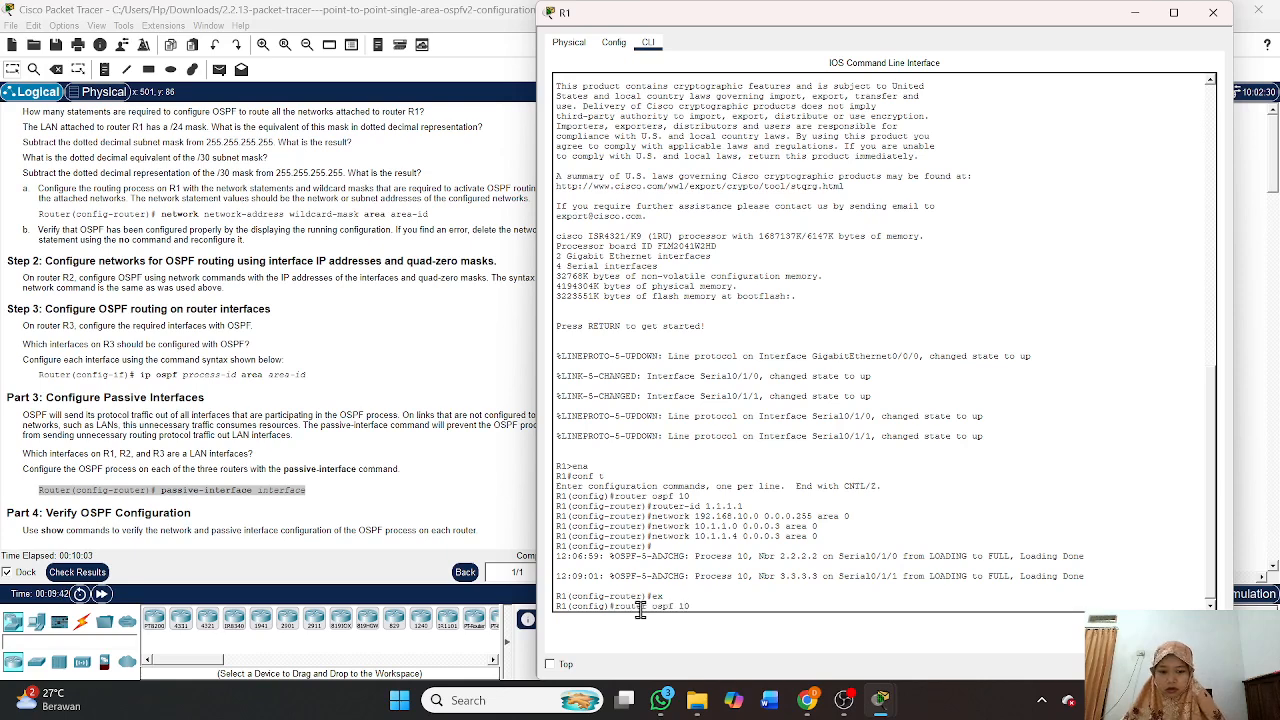
key(Return)
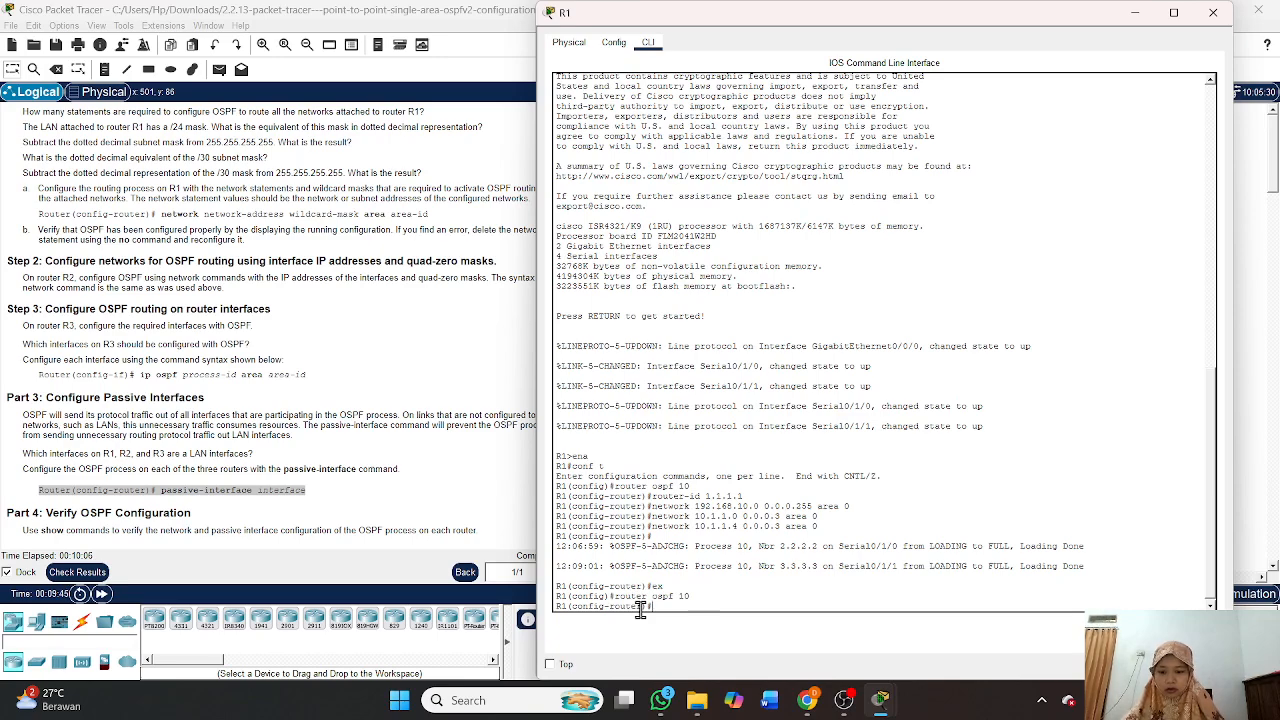
Make R1's LAN interface passive with passive-interface g0/0/0, and close the R1 window.
text(pa)
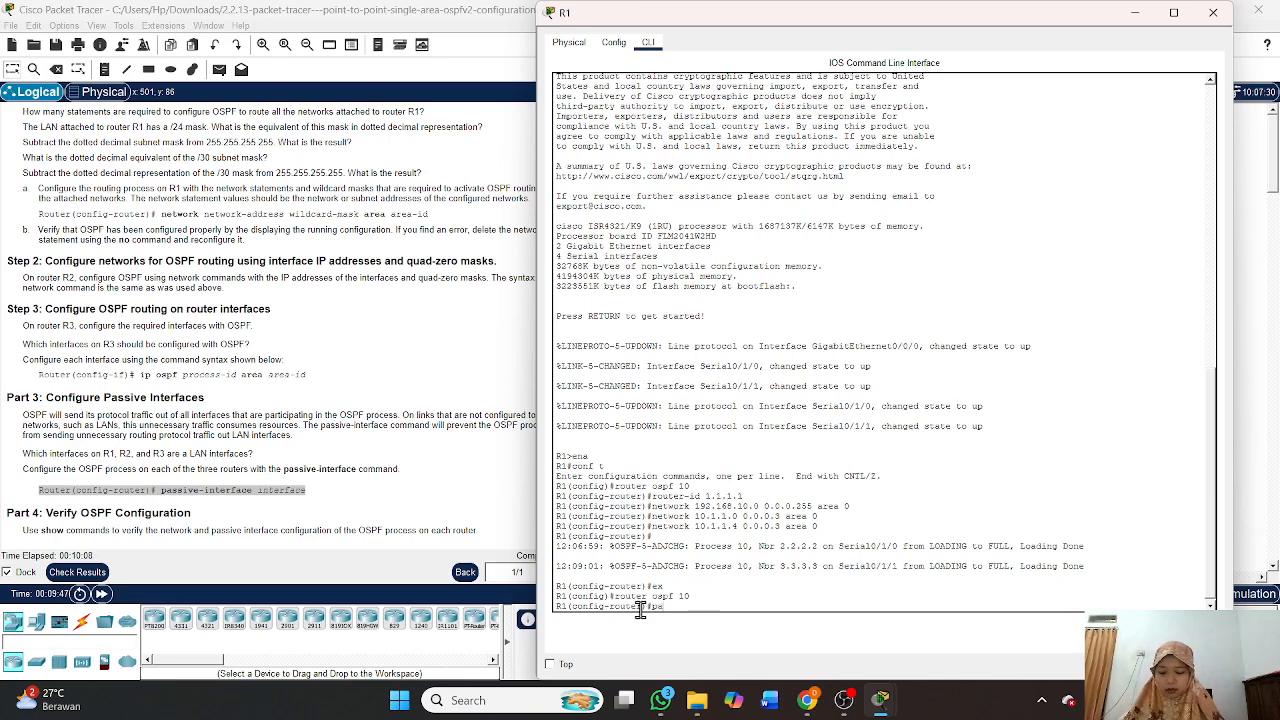
text(ss)
key(Tab)
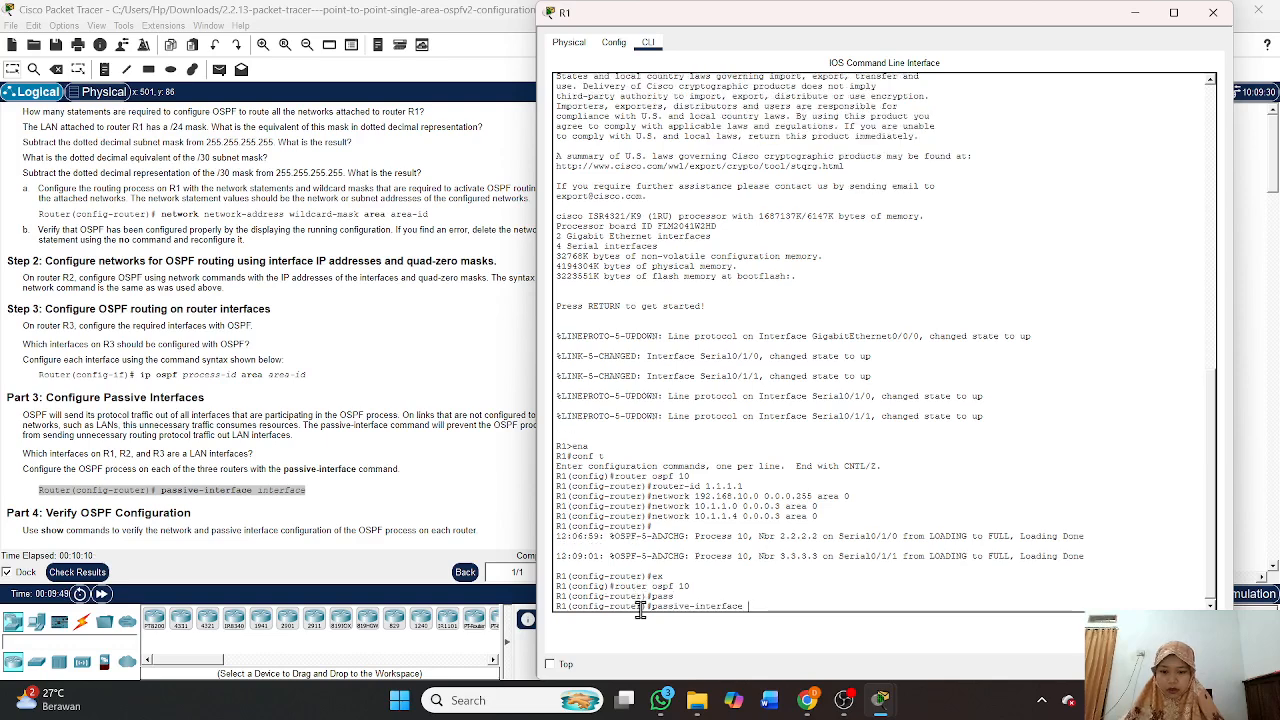
text(g)
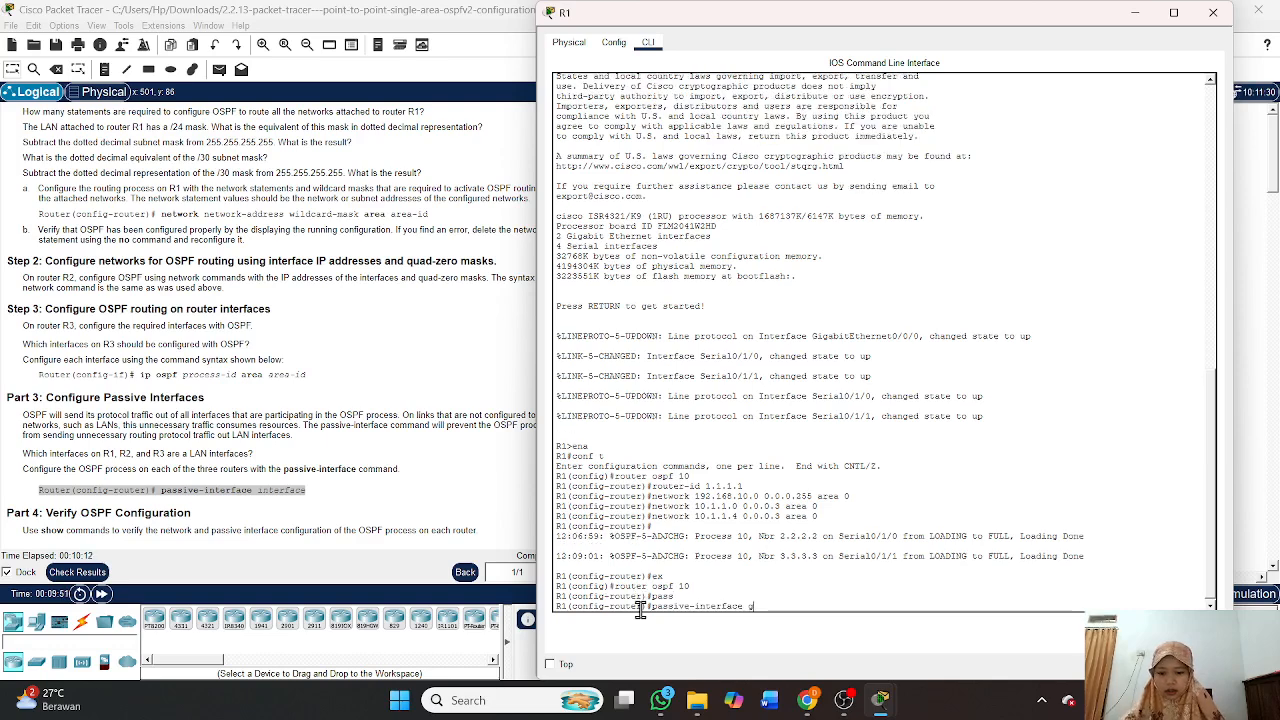
text(0/0/0)
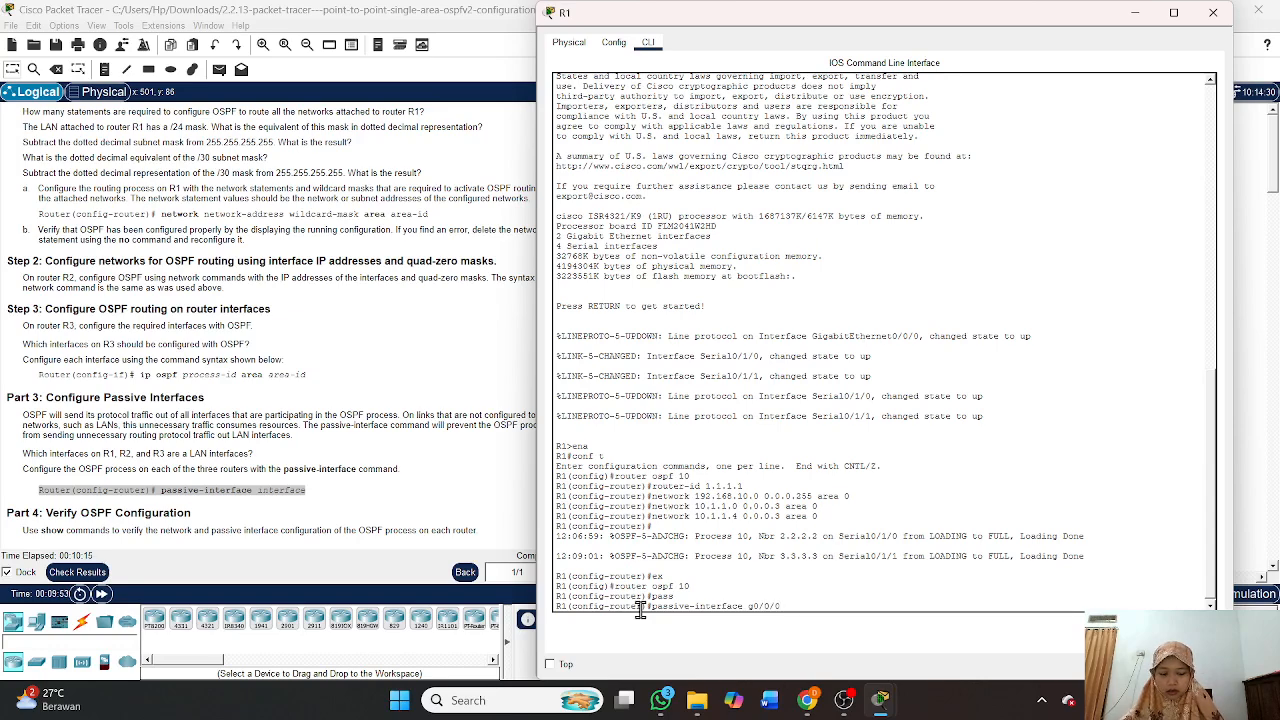
key(Return)
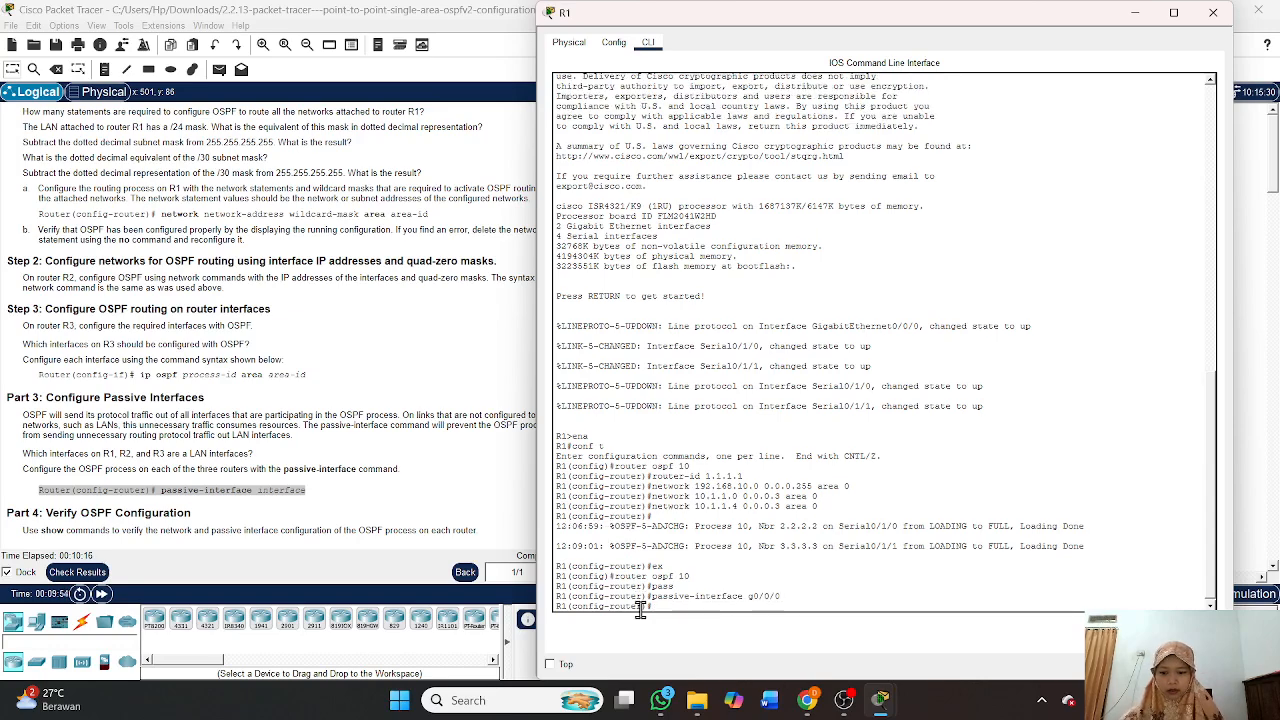
click(1213, 18)
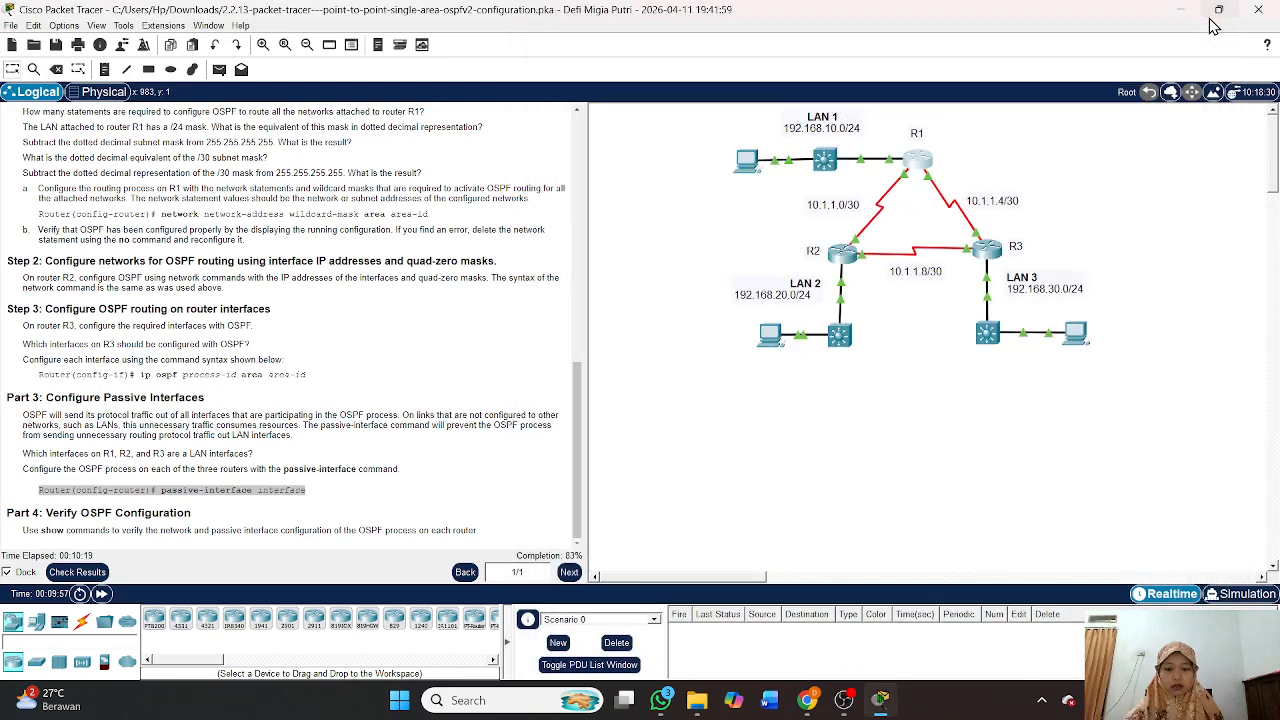
Open R2's command line, exit to global configuration, and enter OSPF process 10 with router ospf 10.
click(845, 256)
drag(663, 12, 999, 60)
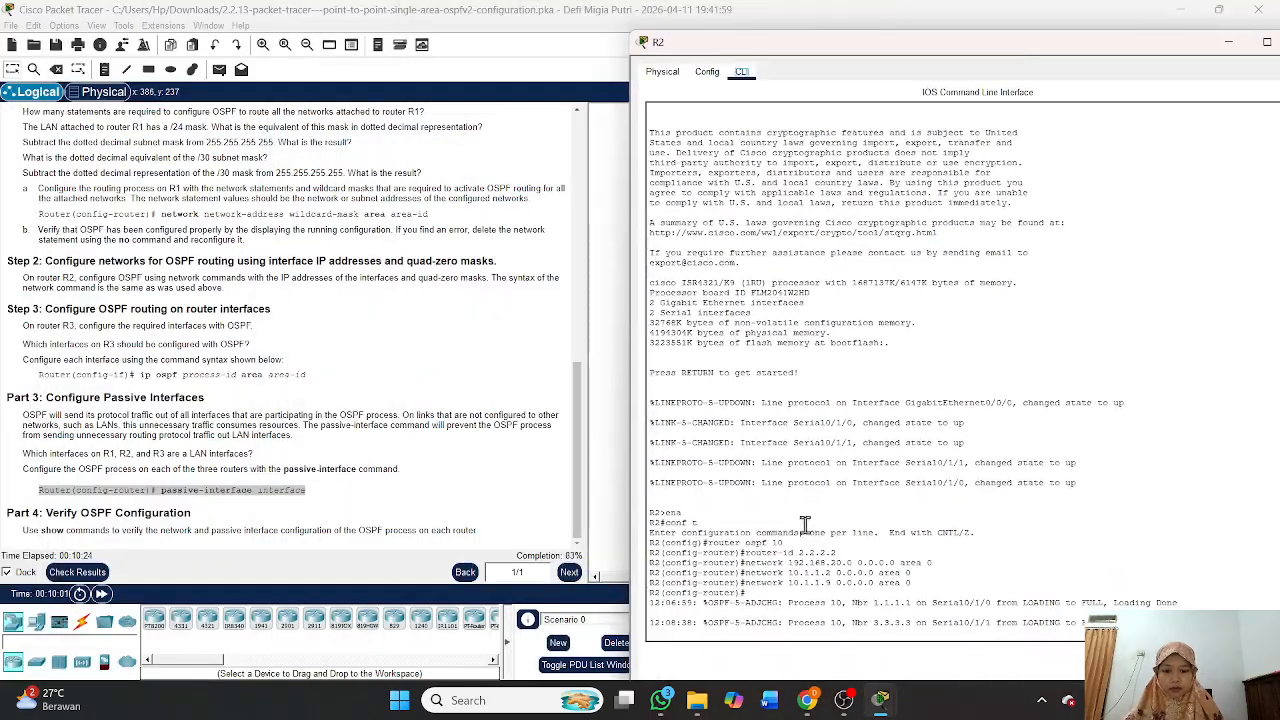
click(731, 636)
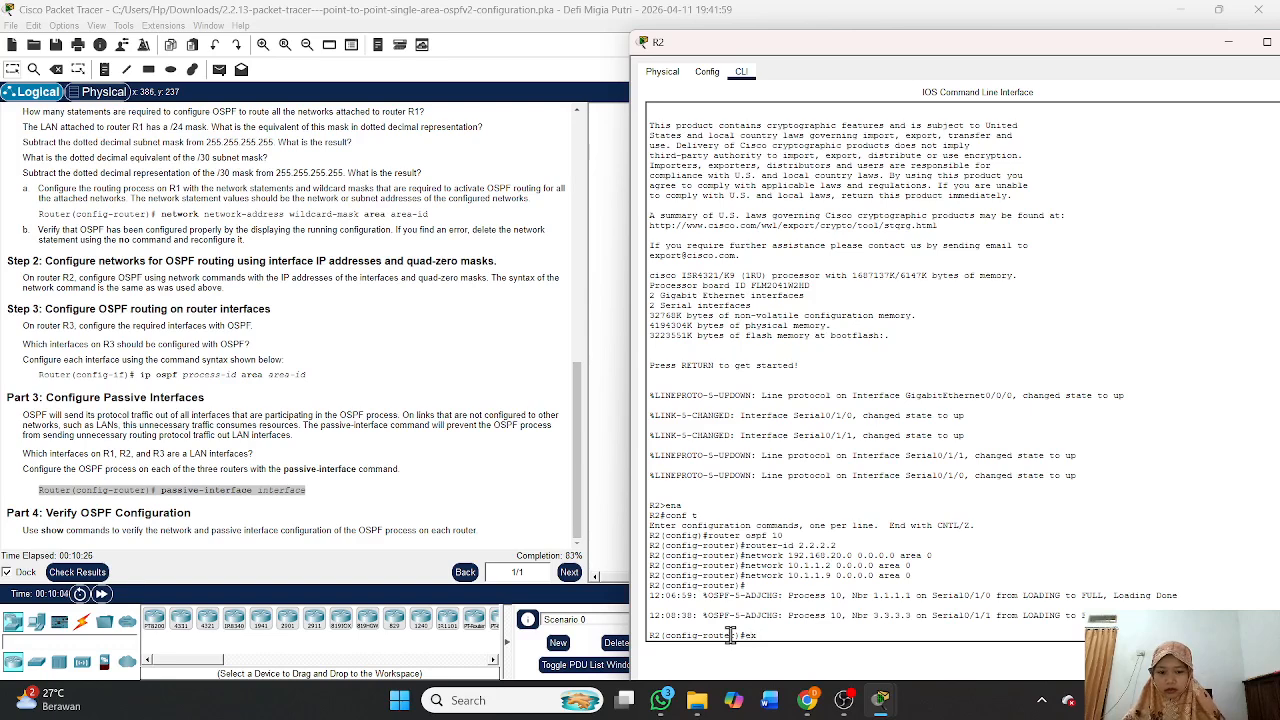
text(ex)
key(Return)
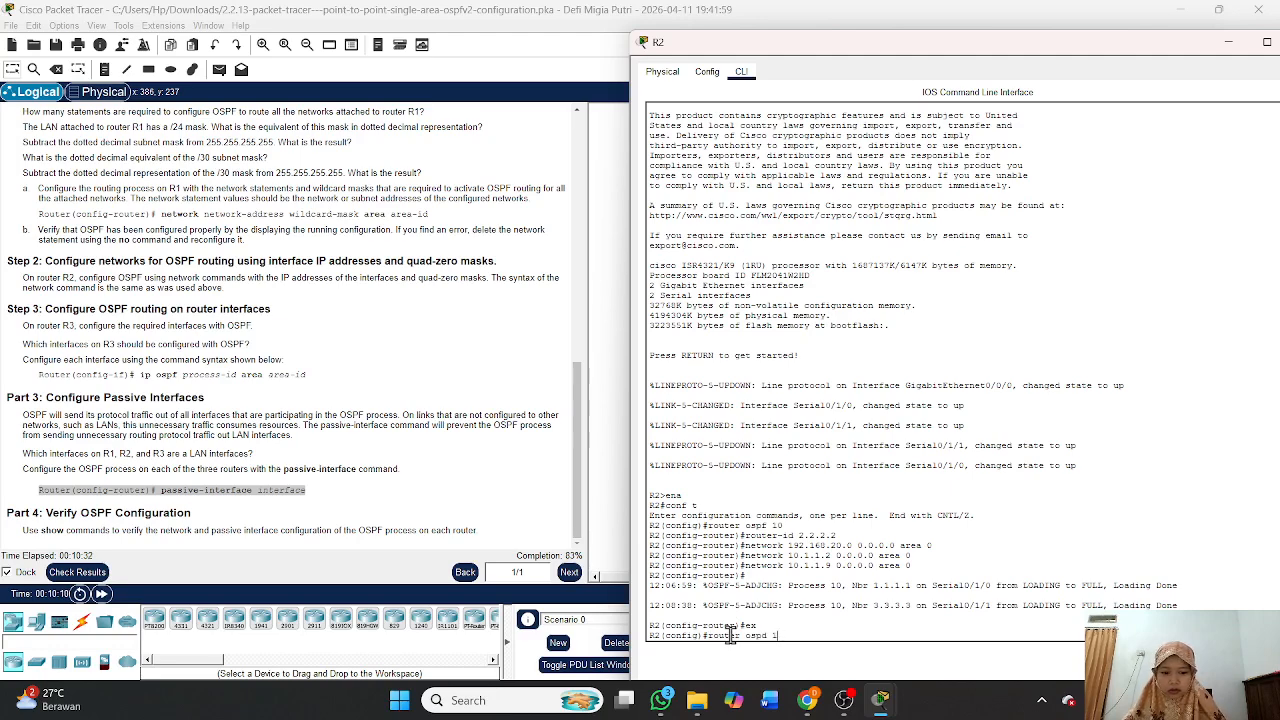
text(router ospf 10)
key(Return)
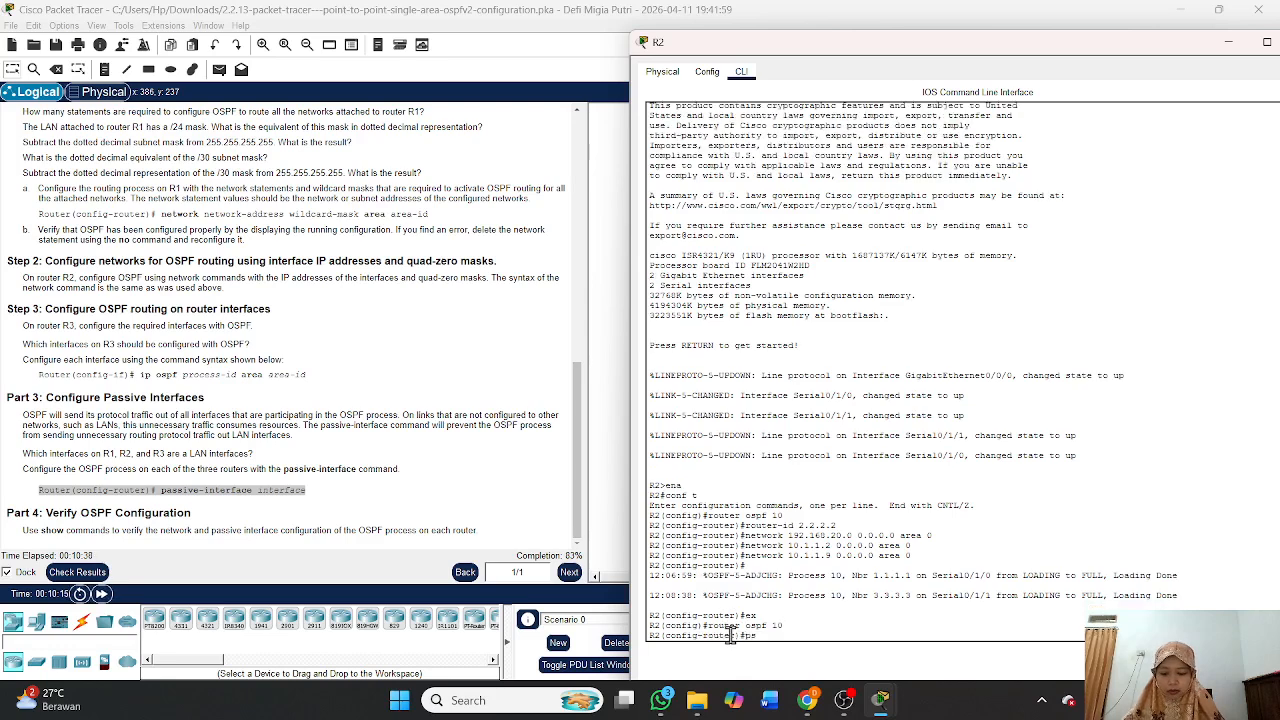
Make R2's LAN interface passive with passive-interface g0/0/0, and close the R2 window.
key(BackSpace)
text(ass)
key(Tab)
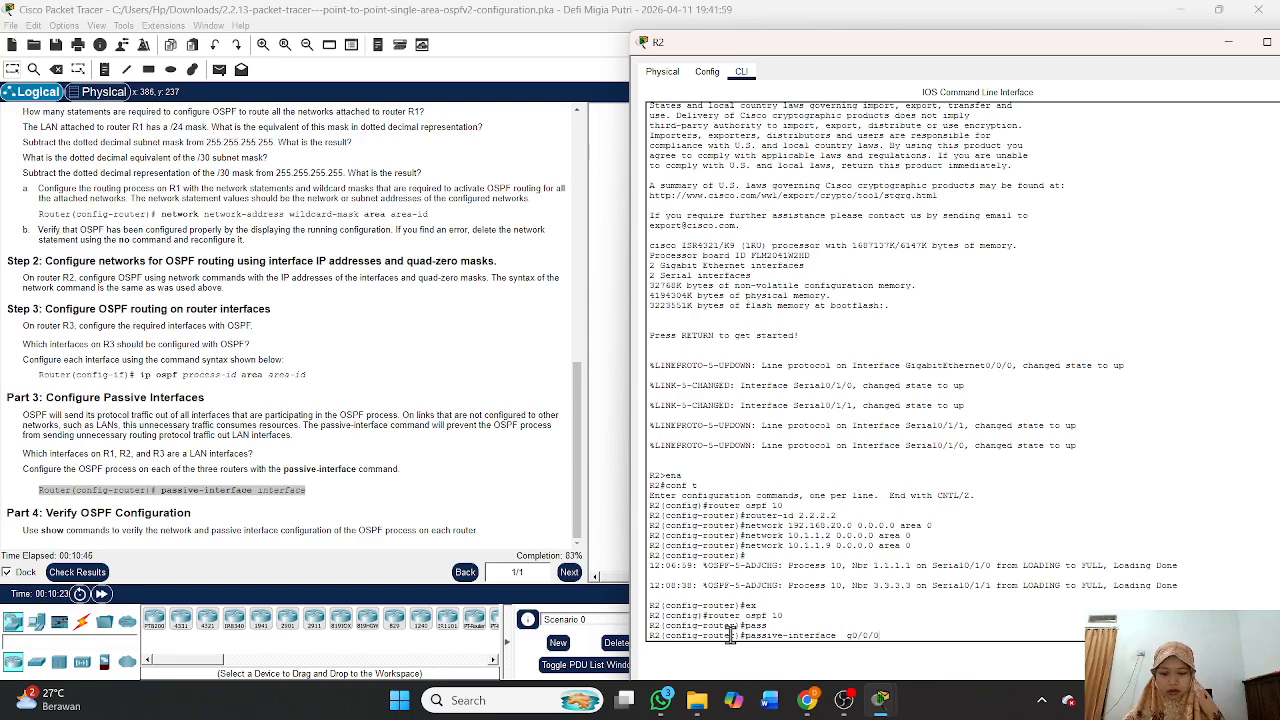
text(g0/0/0)
key(Return)
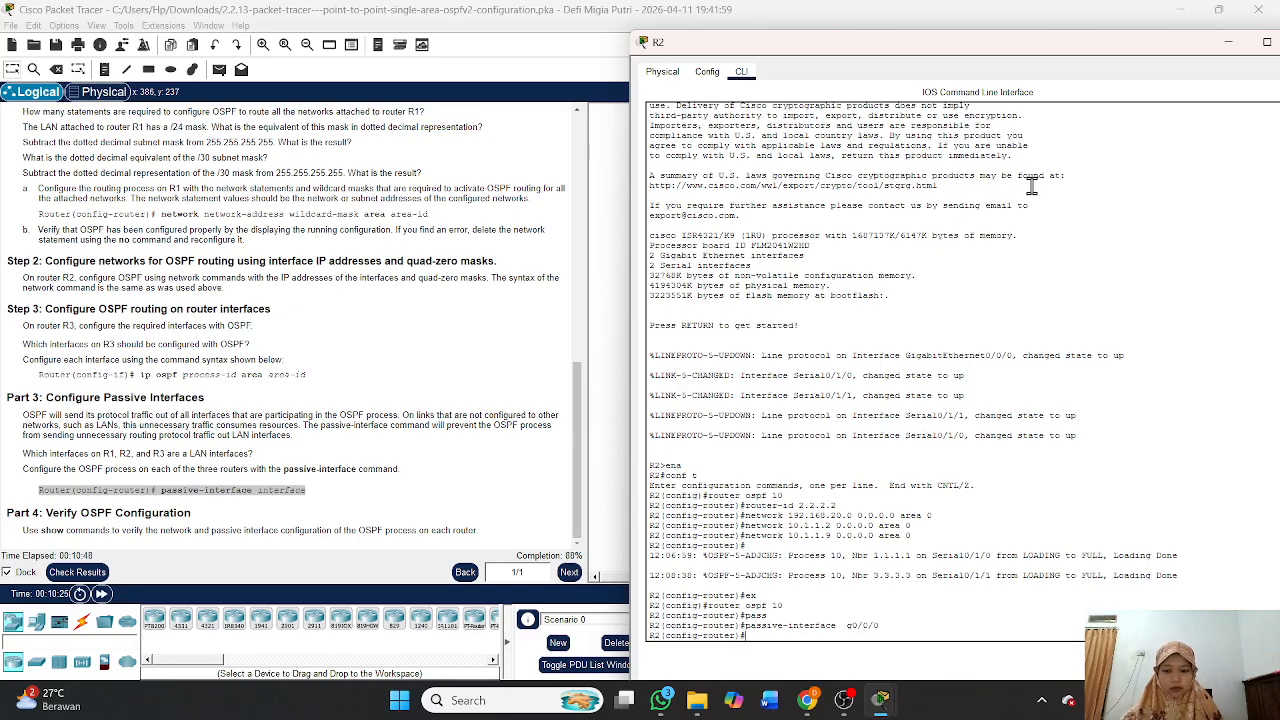
drag(1172, 48, 1033, 28)
click(1167, 23)
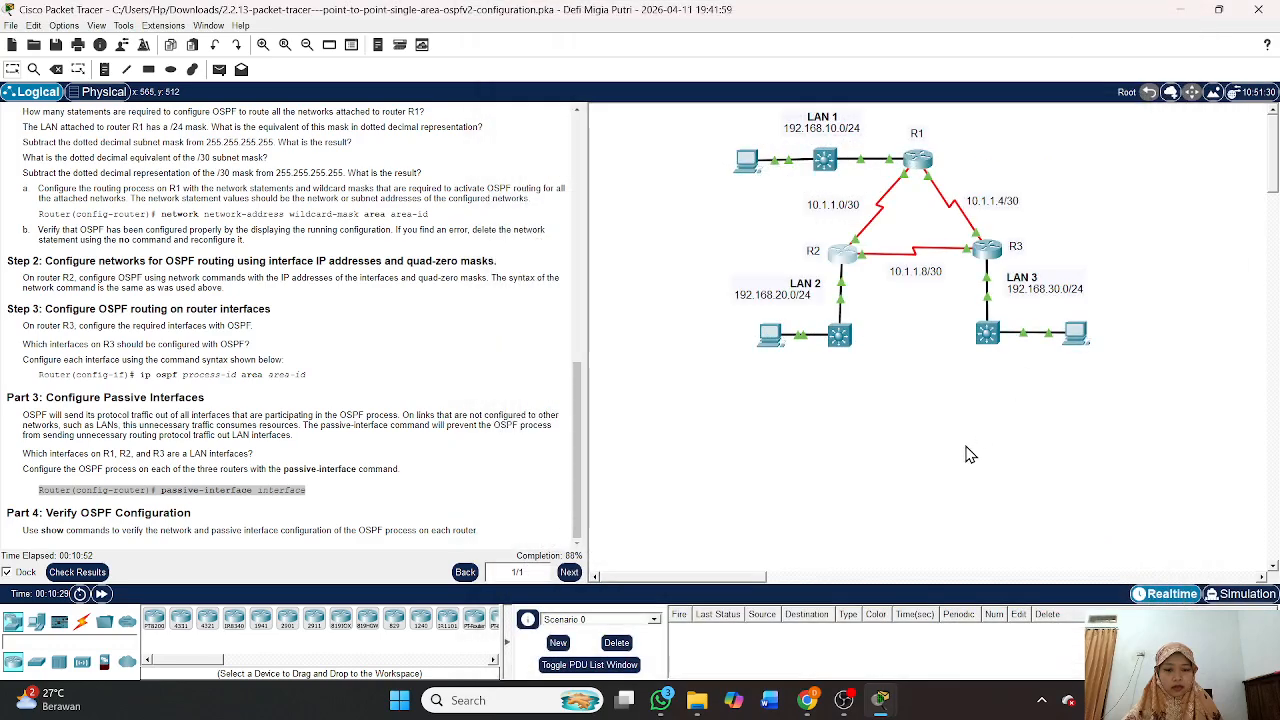
Open R3's command line and enter OSPF process 10 from interface configuration with router ospf 10.
click(989, 252)
drag(760, 45, 1034, 56)
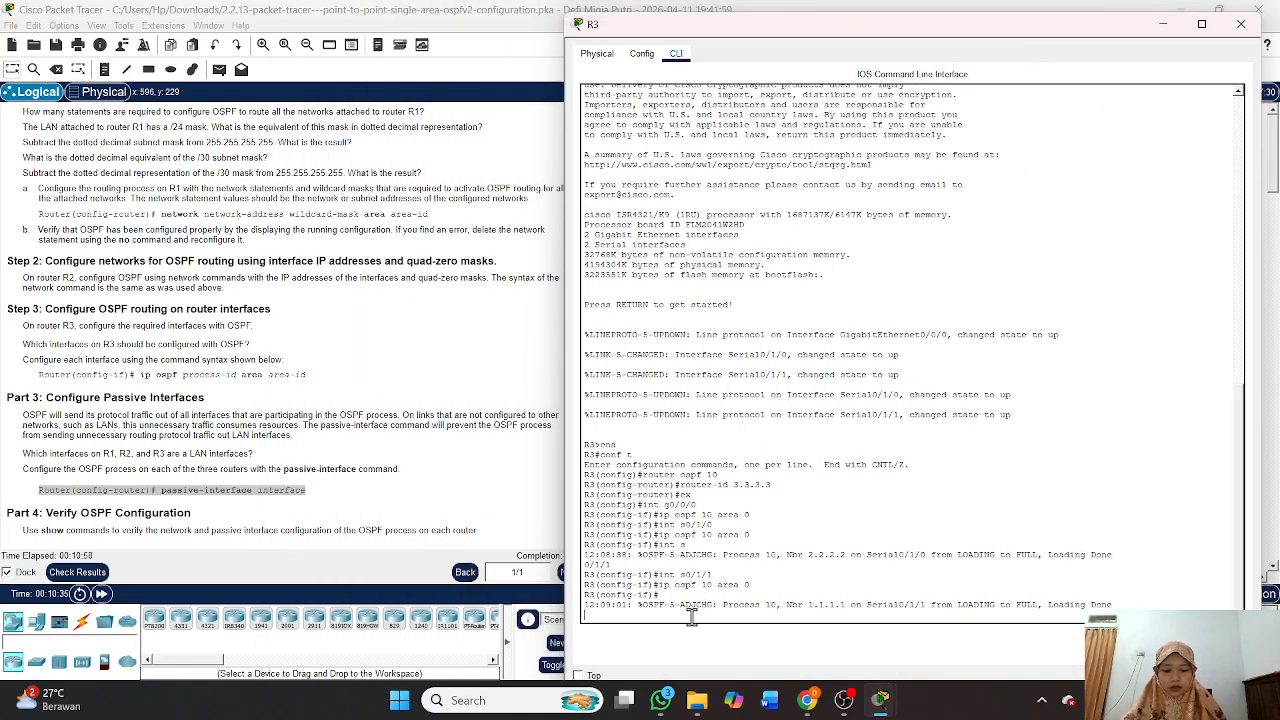
key(Return)
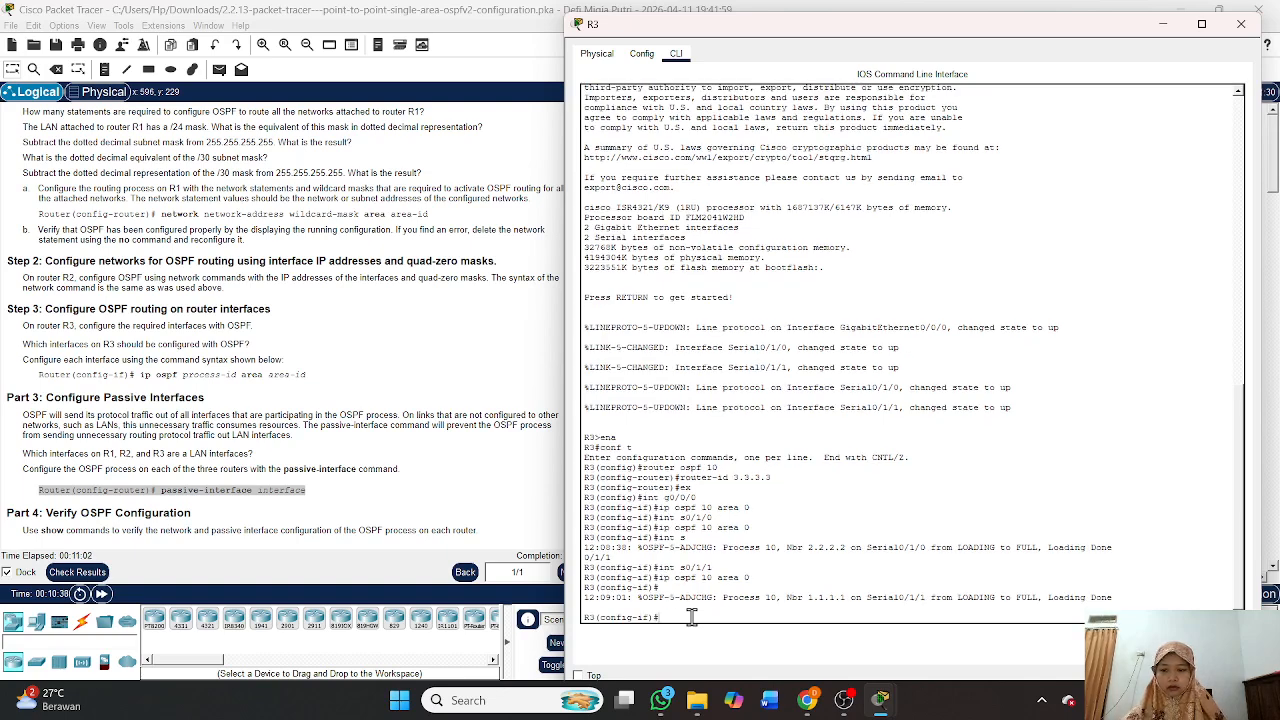
text(ro)
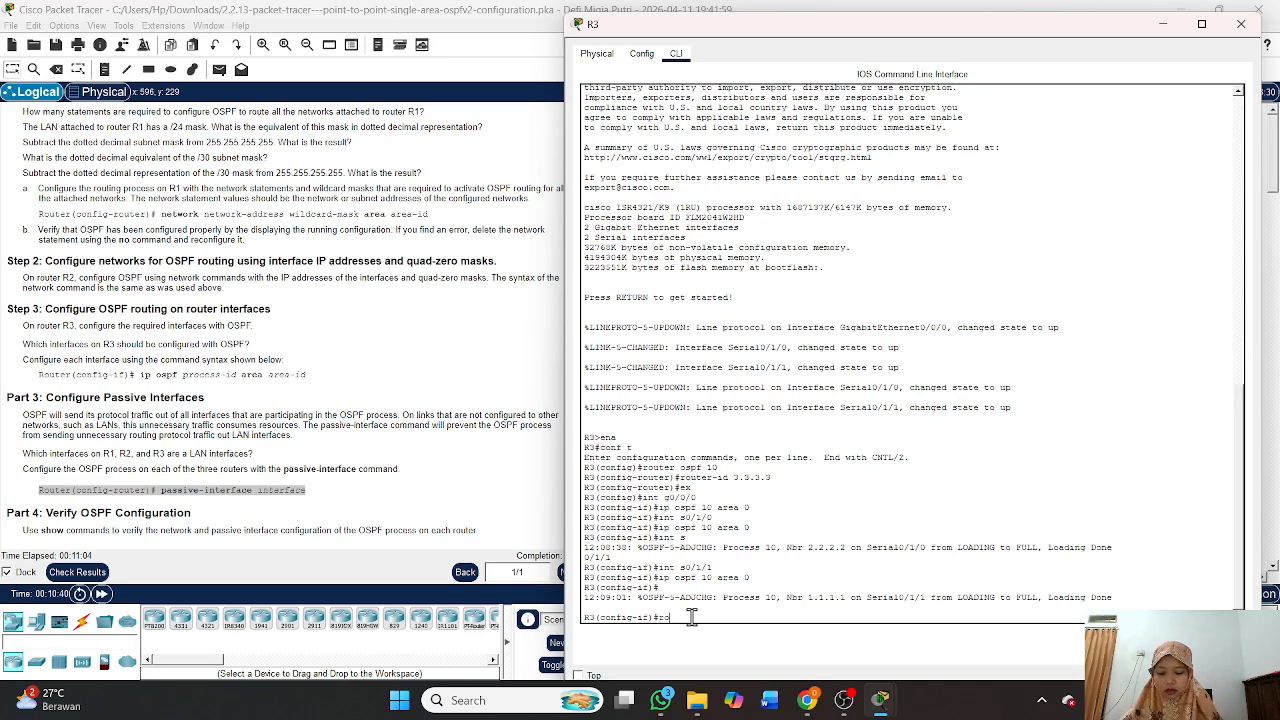
text(uter ospf)
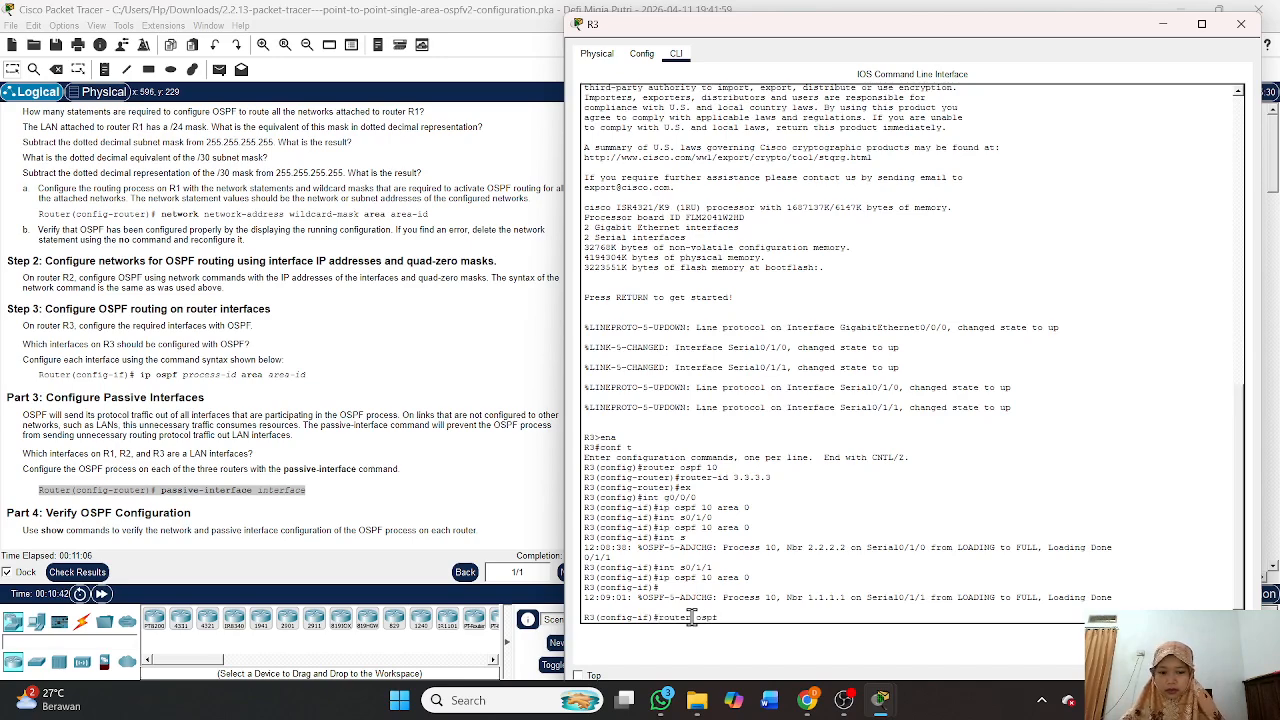
text( 10)
key(Return)
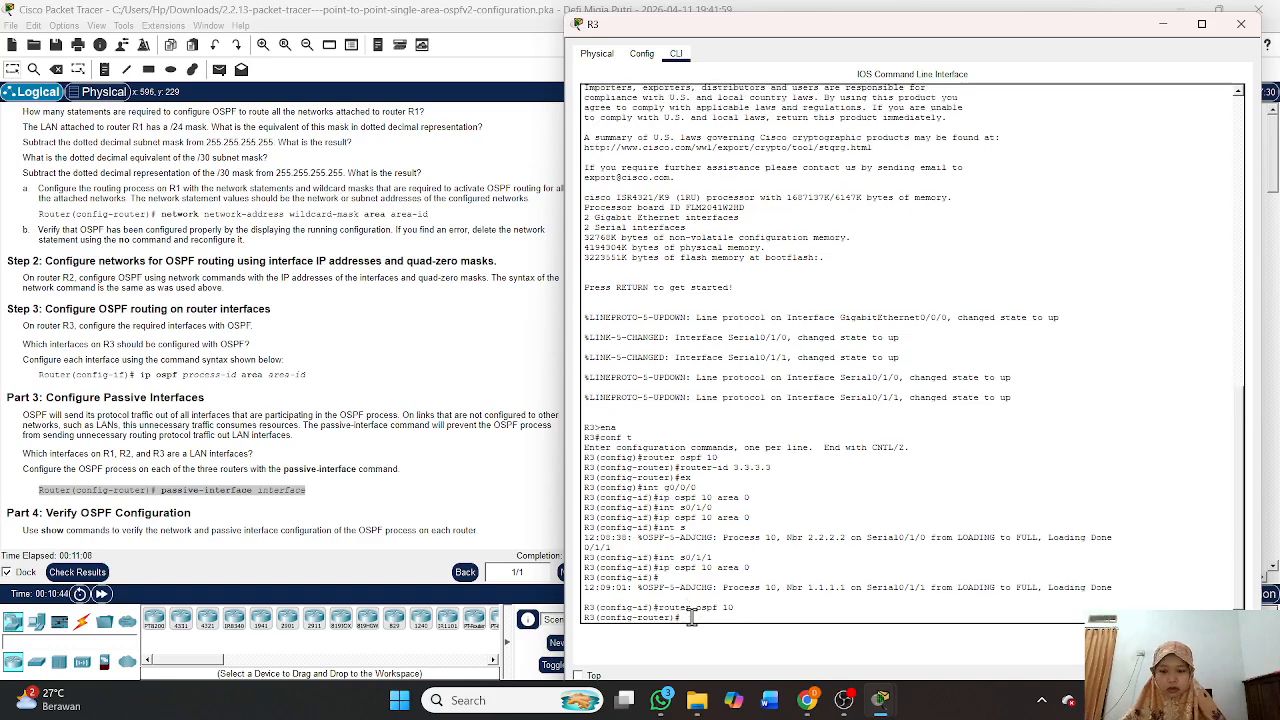
Make R3's LAN interface passive with passive-interface g0/0/0, and close the R3 window.
text(pas)
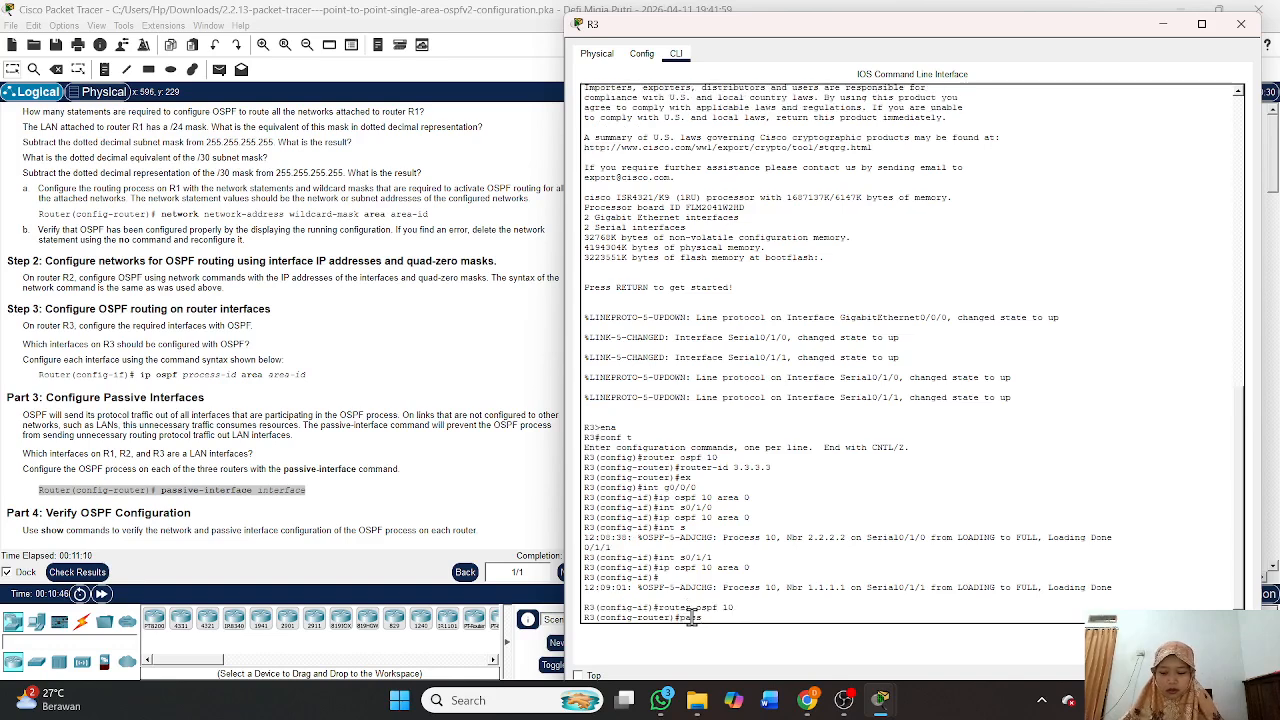
key(Tab)
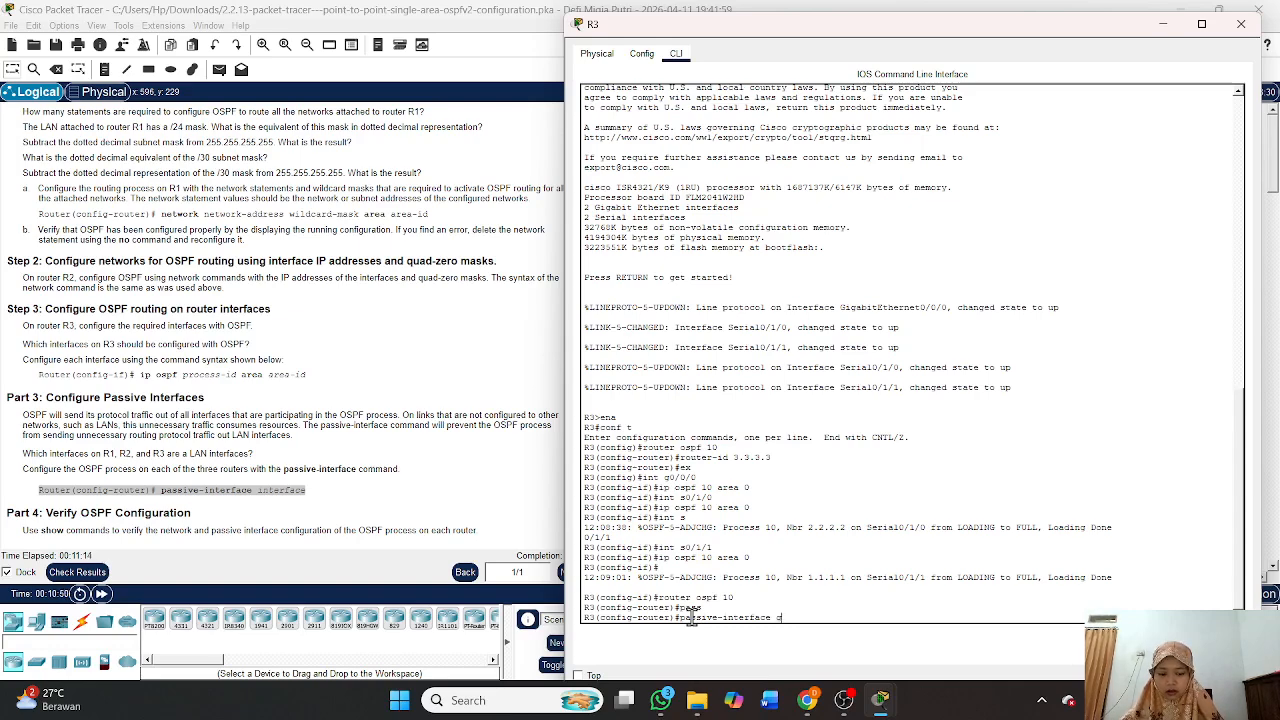
text(g0/0/0)
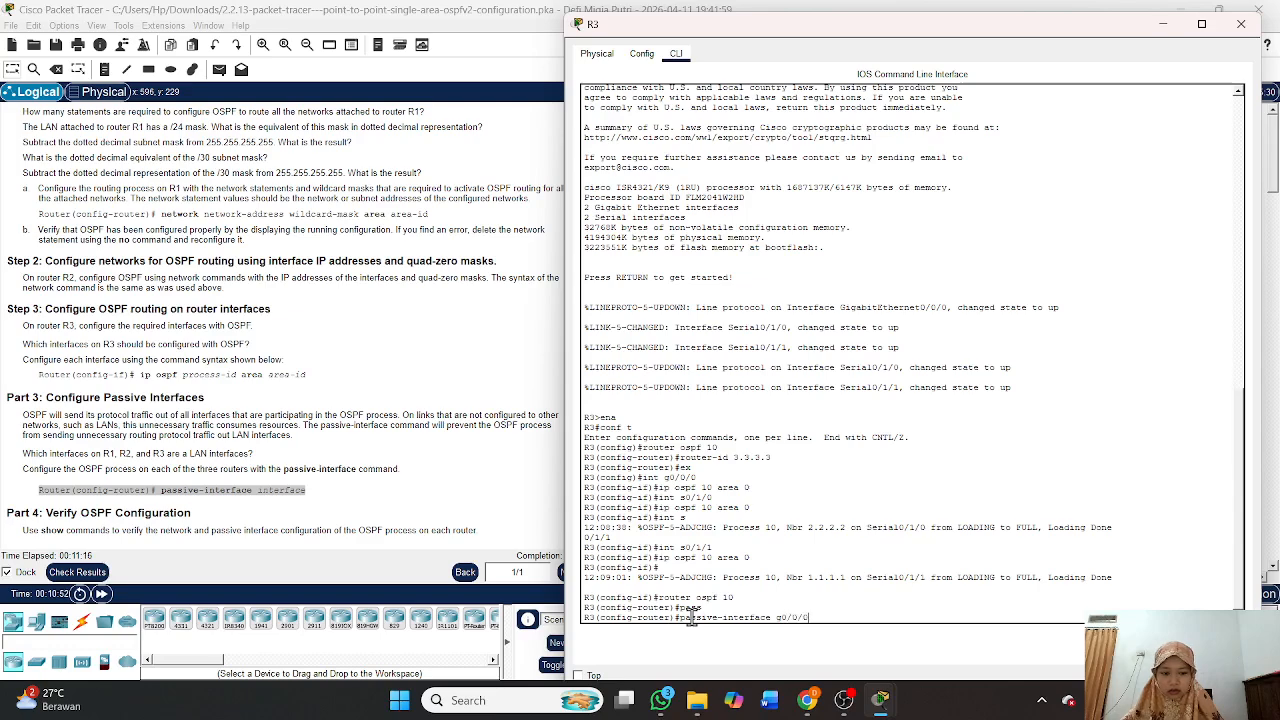
key(Return)
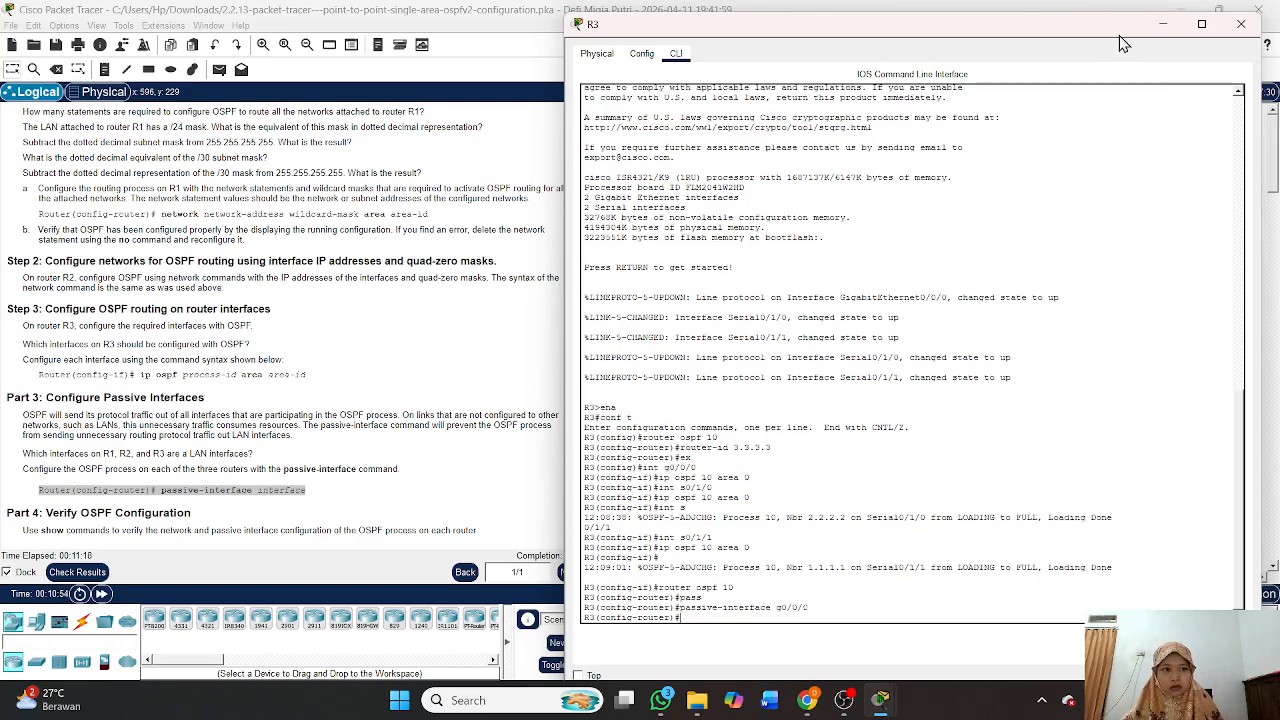
click(1240, 23)
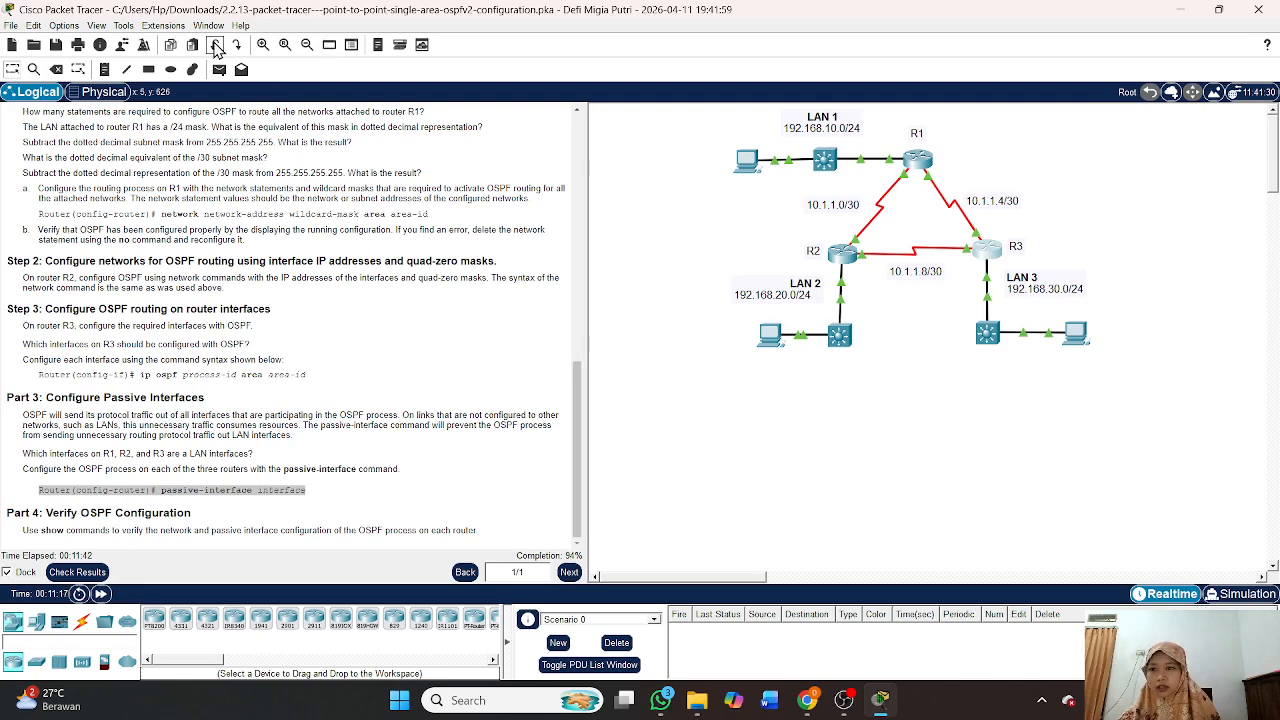
Enable Show Device Model Labels and Show Device Name Labels in the preferences, and close them.
click(64, 26)
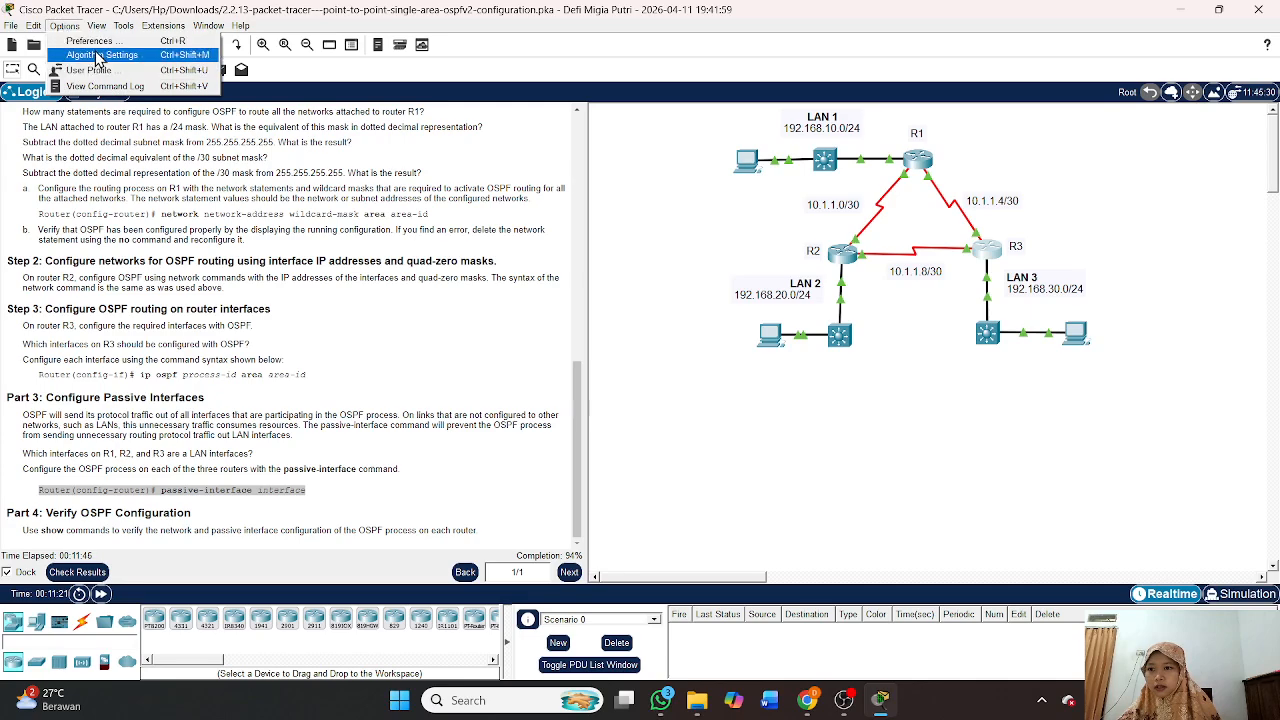
click(98, 44)
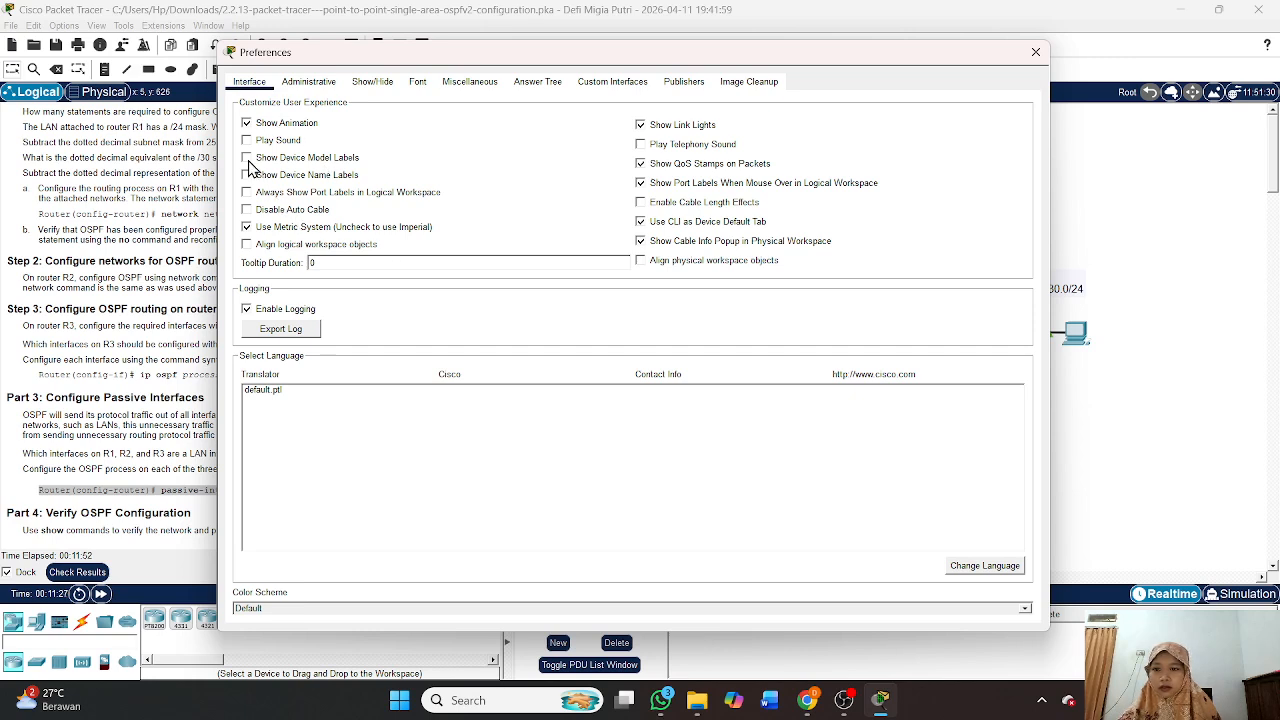
click(247, 158)
click(247, 175)
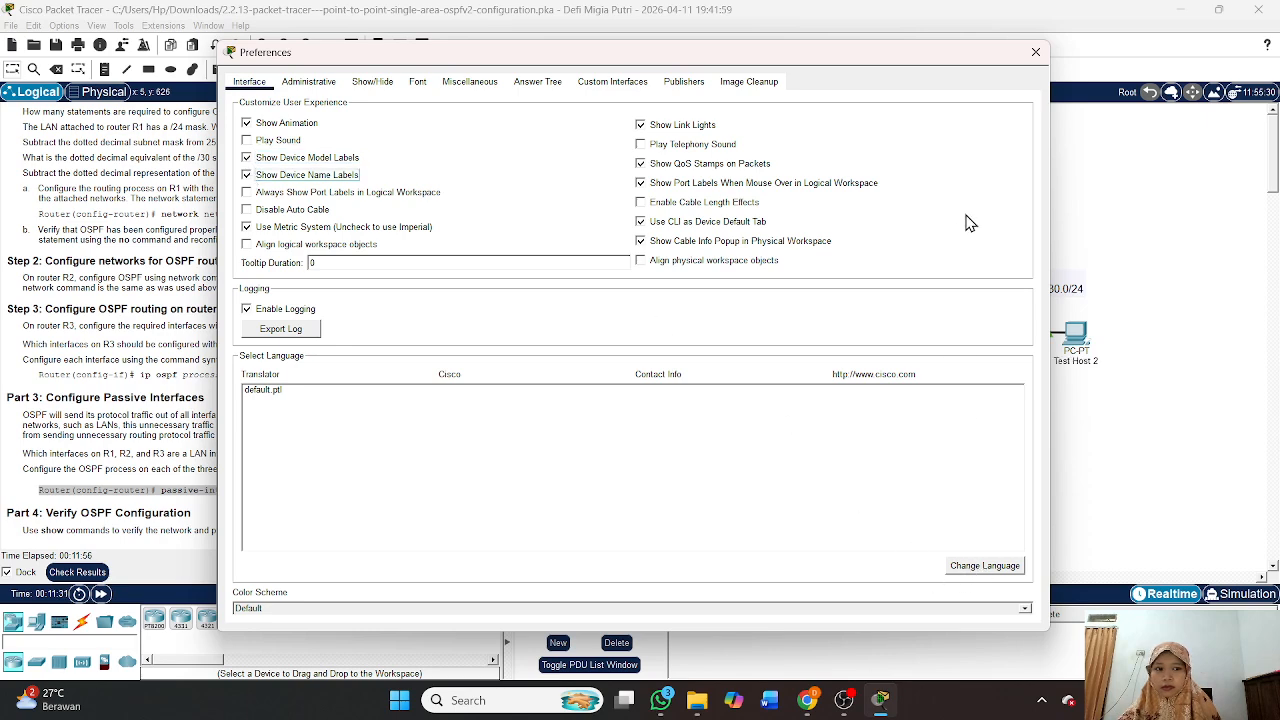
click(1036, 60)
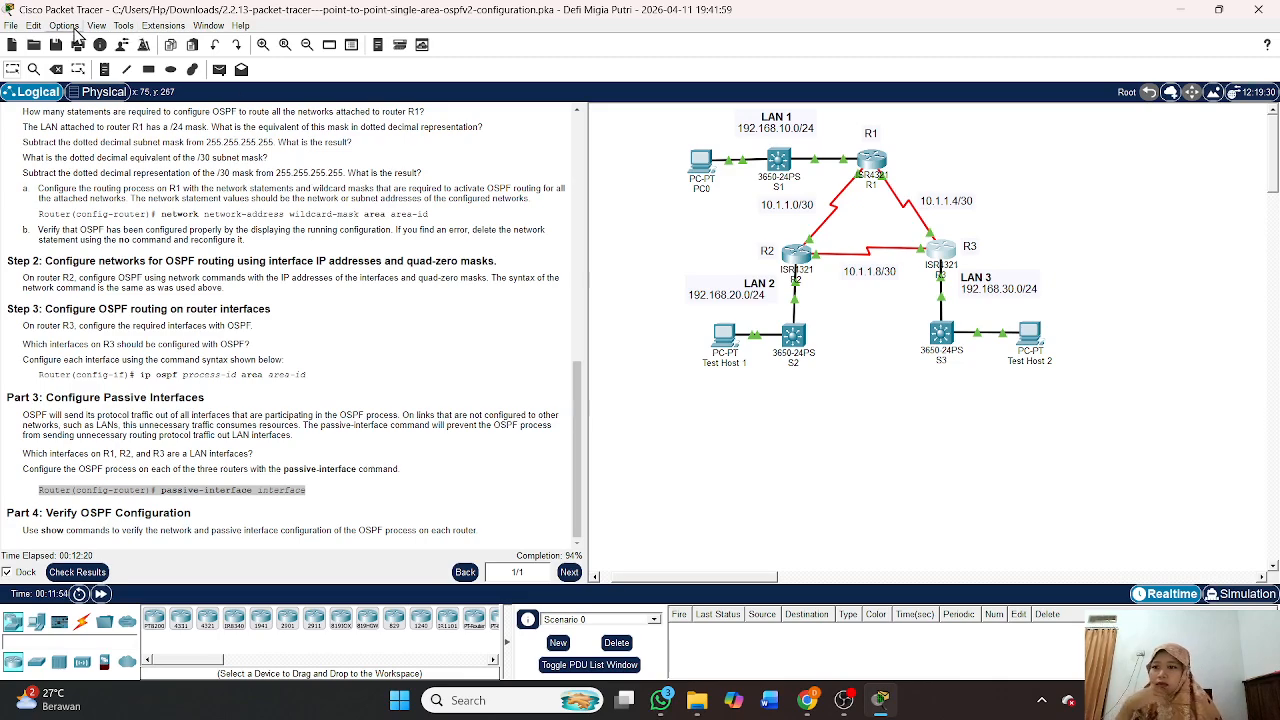
Enable Always Show Port Labels in Logical Workspace in the interface preferences, and close them.
click(66, 26)
mouse_move(96, 26)
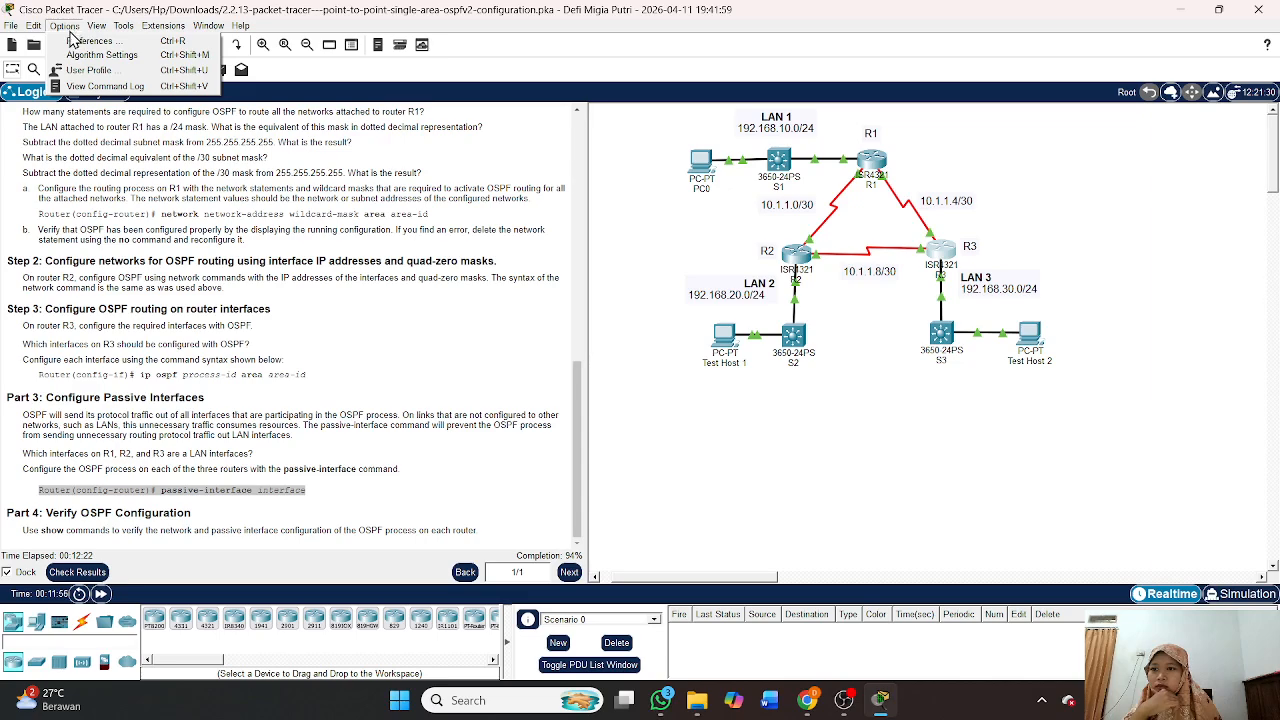
click(78, 40)
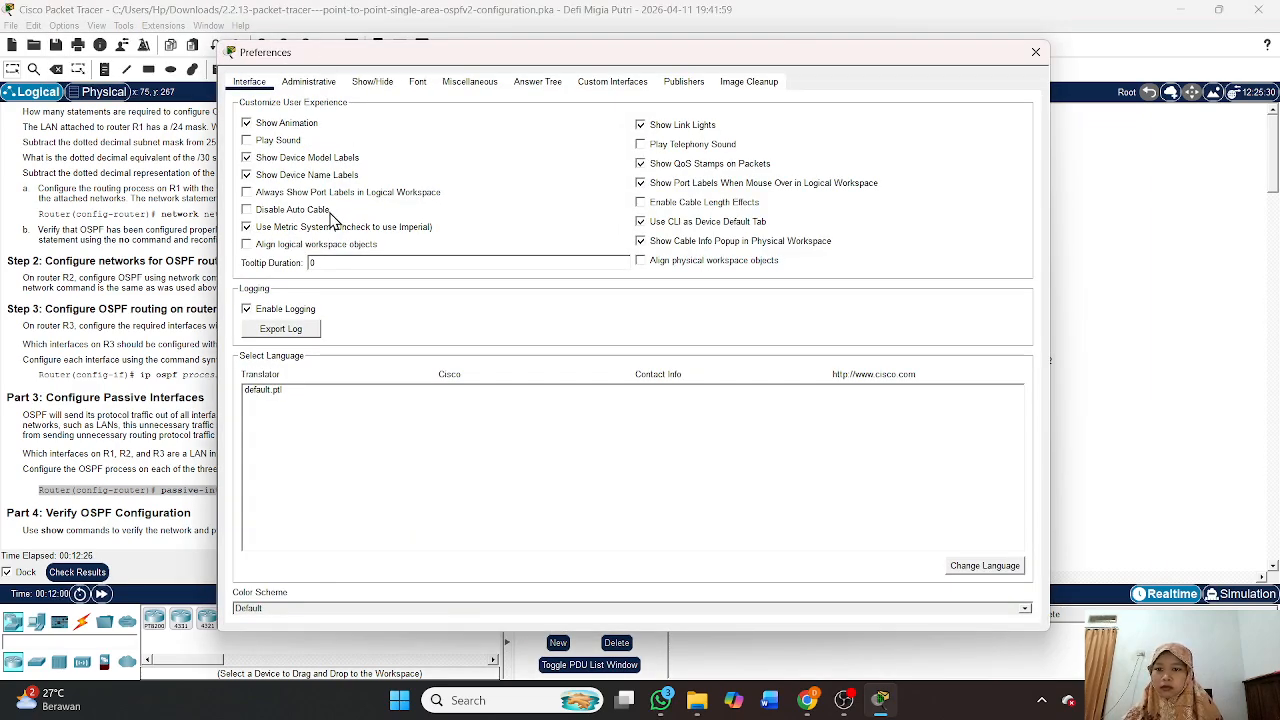
click(356, 193)
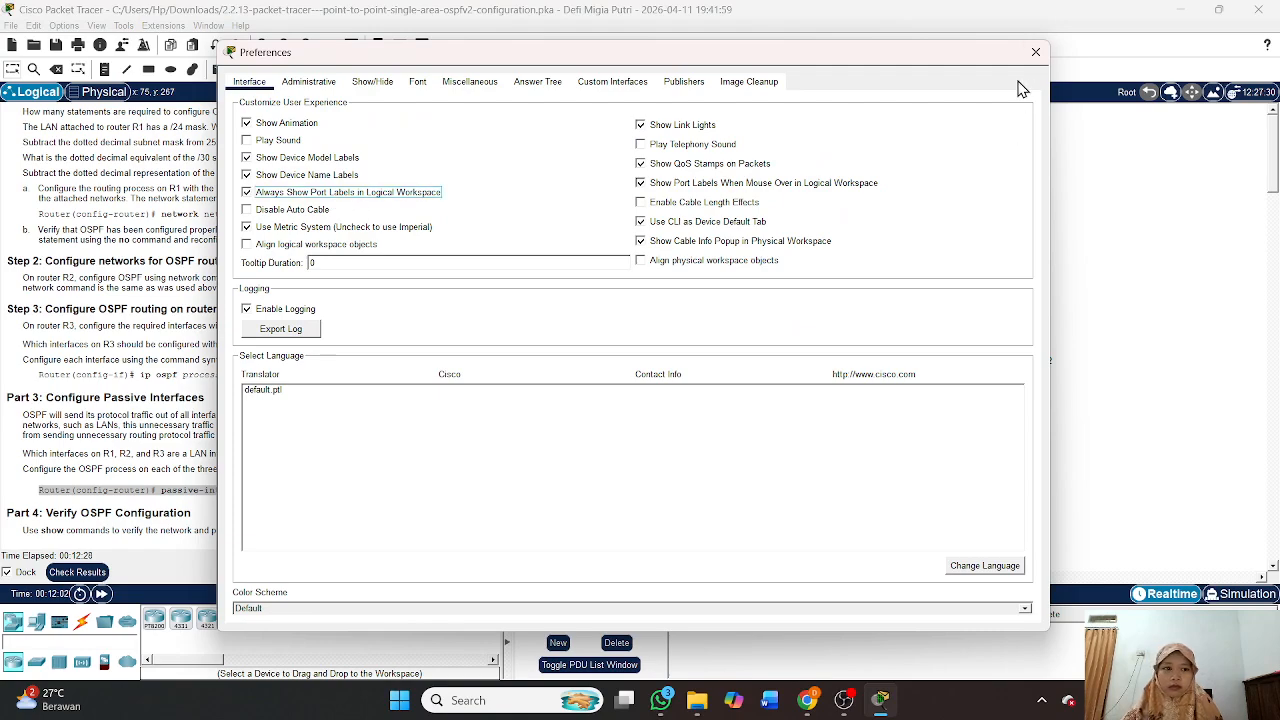
click(1035, 53)
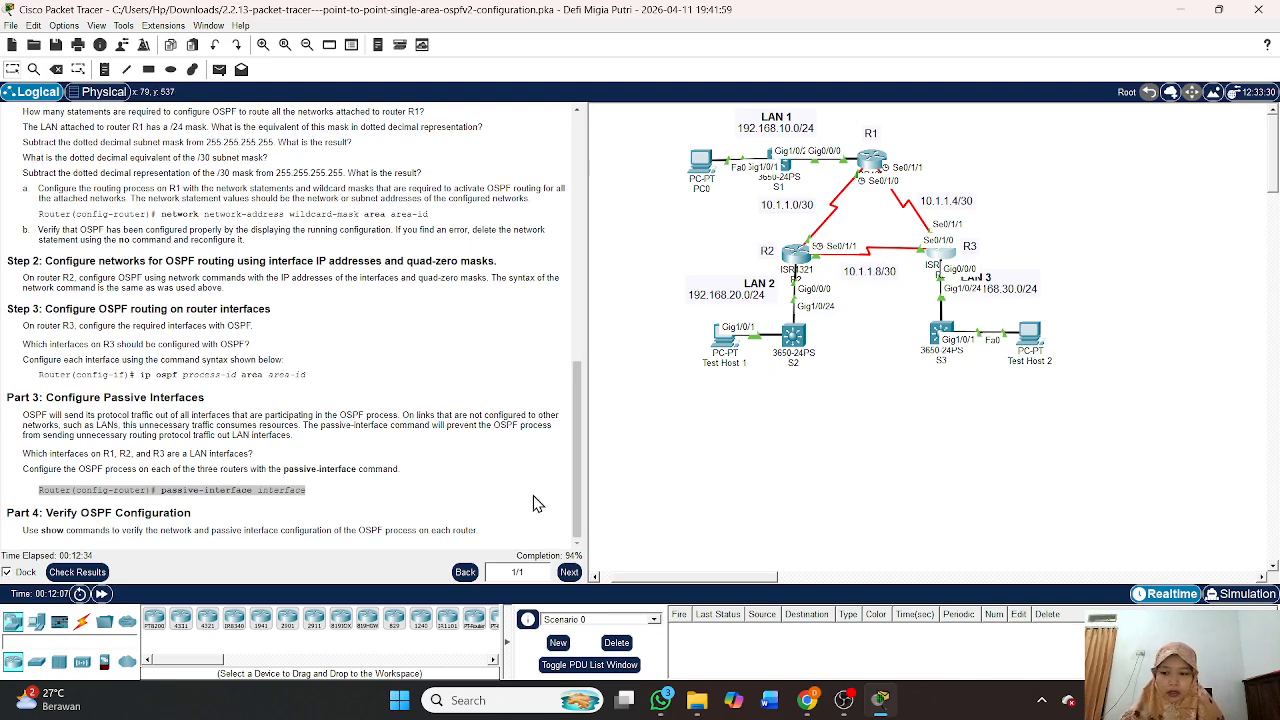
Check the activity results, examine the status of each assessment item, and return to the workspace.
click(80, 572)
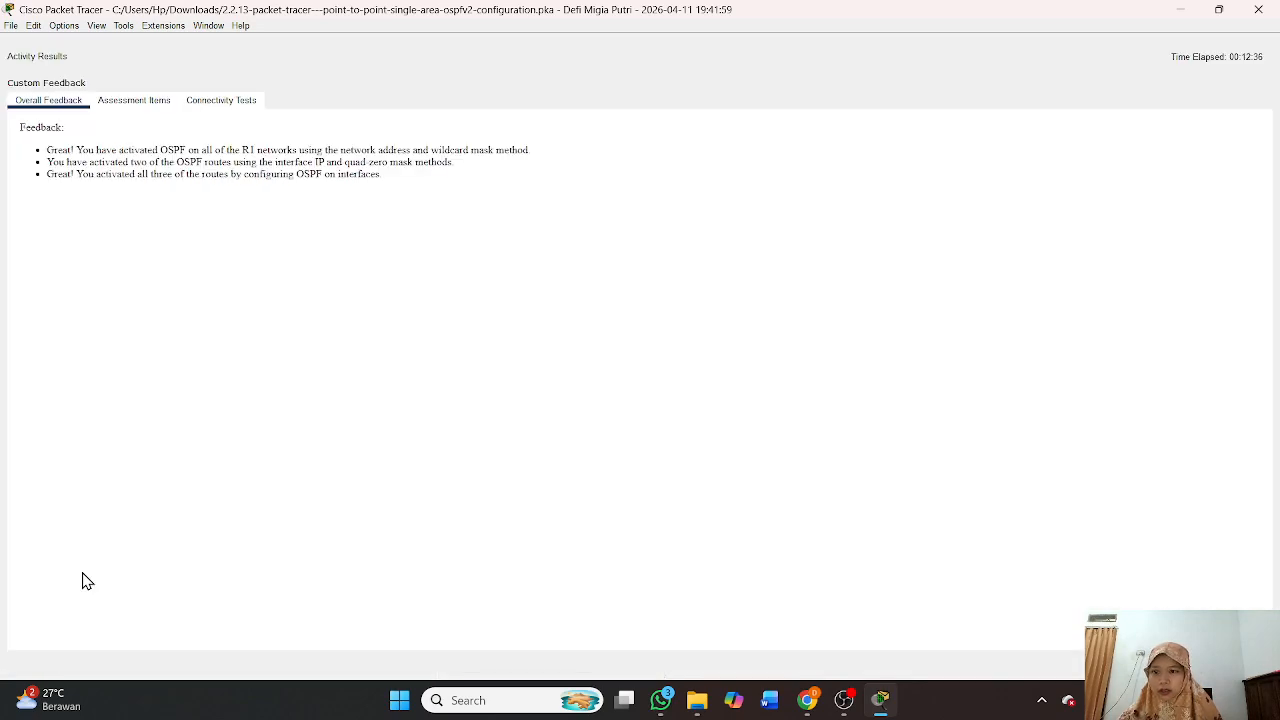
click(140, 103)
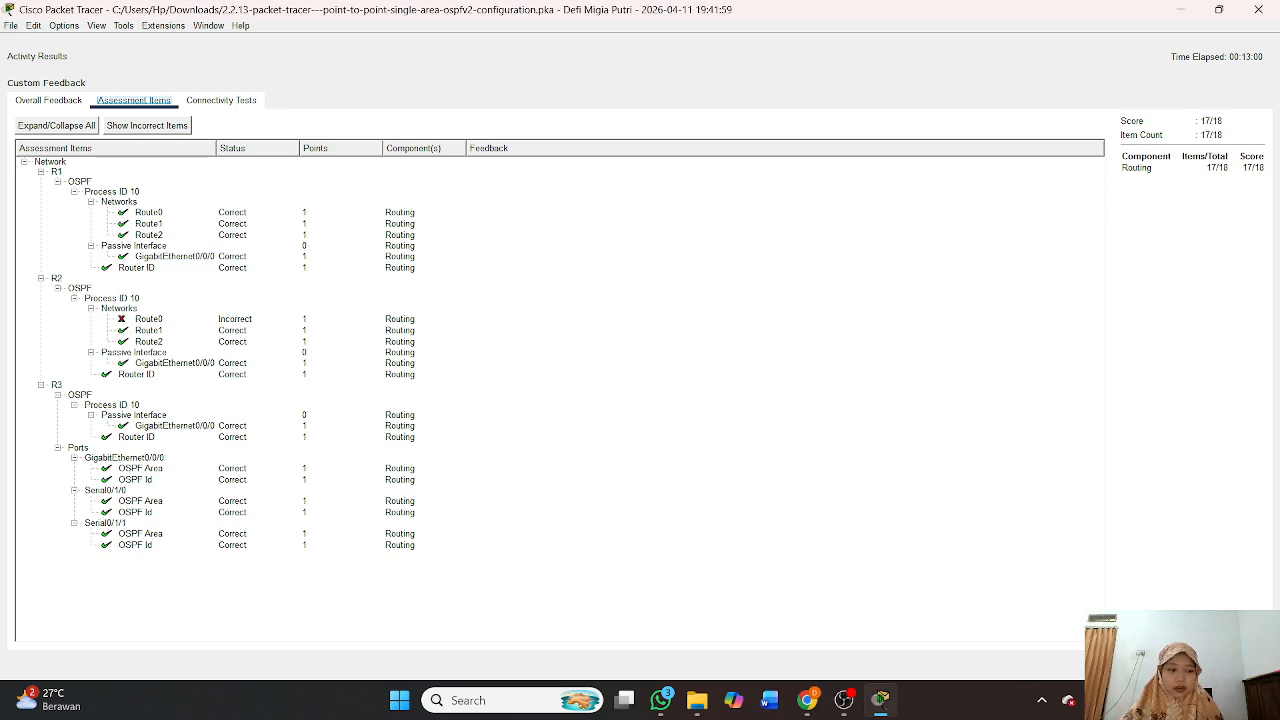
key(Escape)
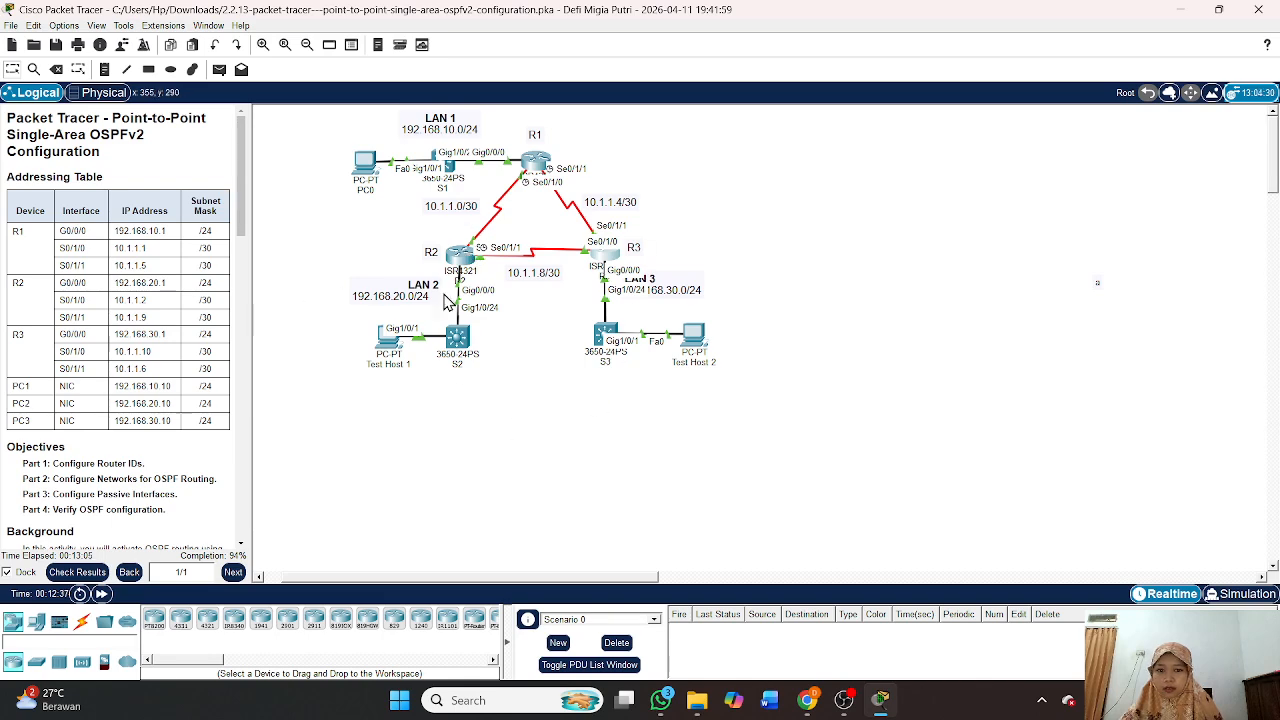
Open R2's command line, move its window clear of the instructions, and widen the instructions pane to read the addressing table.
click(466, 256)
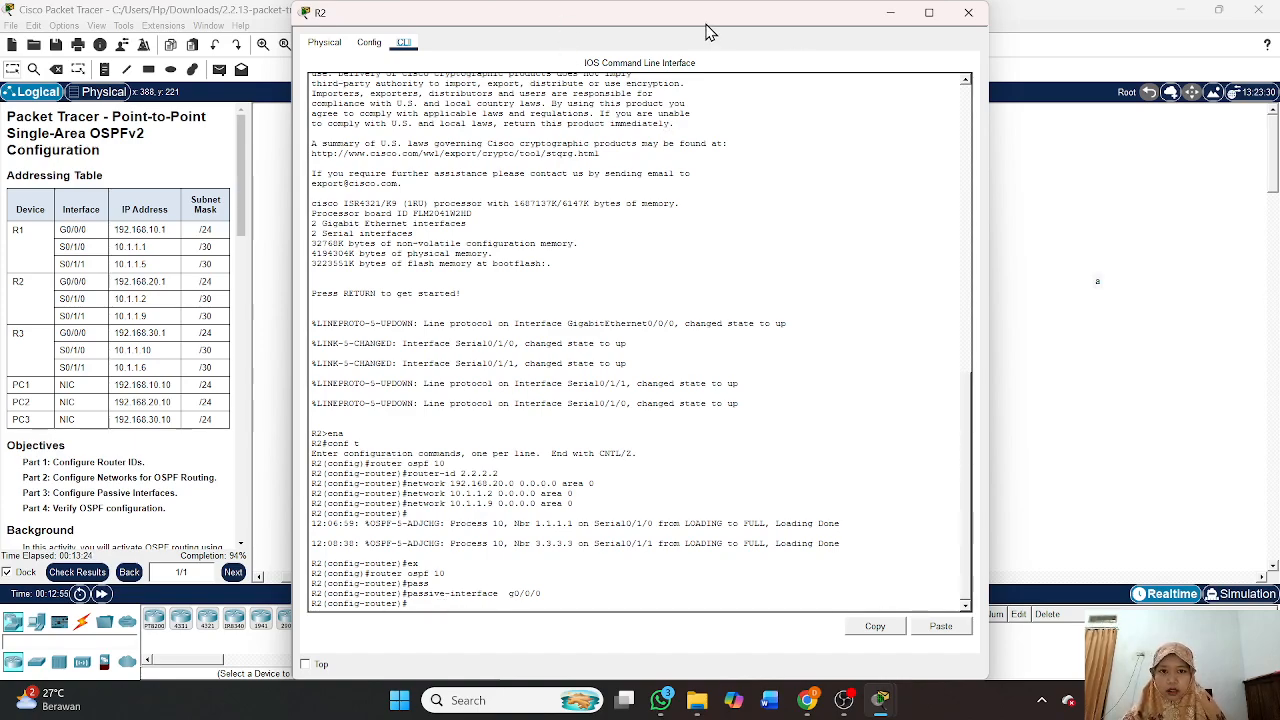
drag(706, 29, 952, 42)
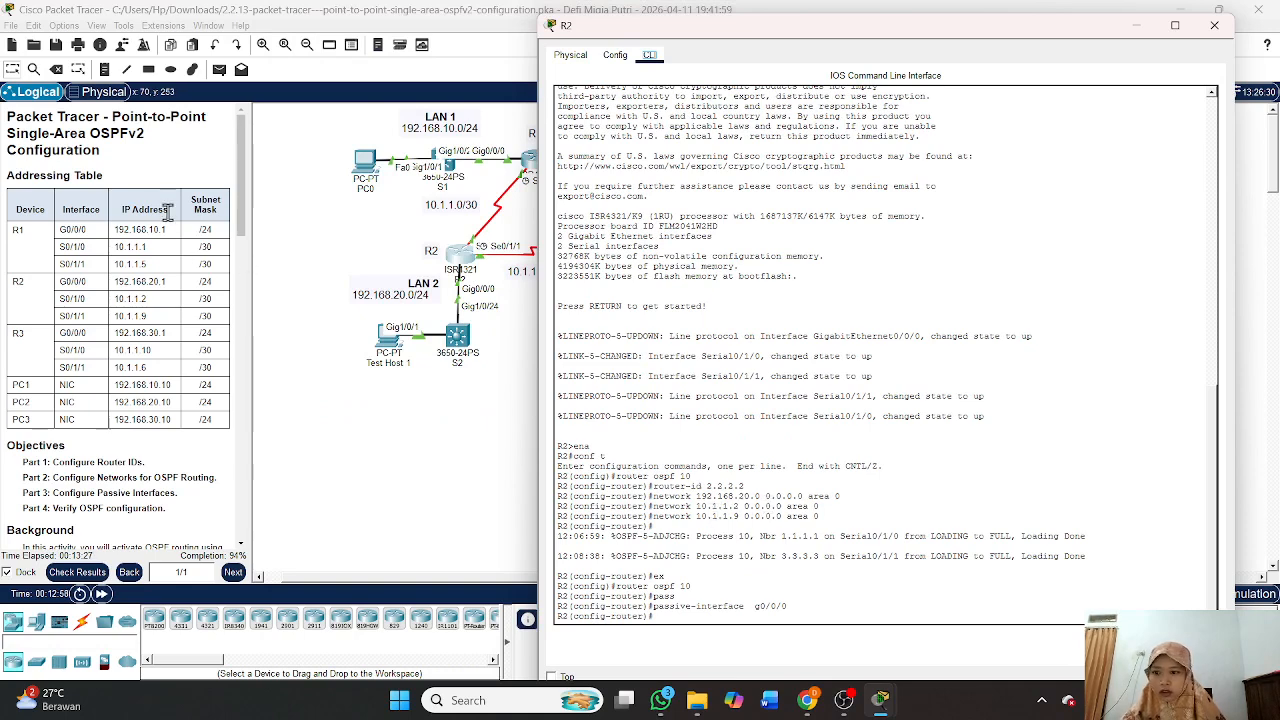
click(260, 276)
drag(260, 276, 414, 278)
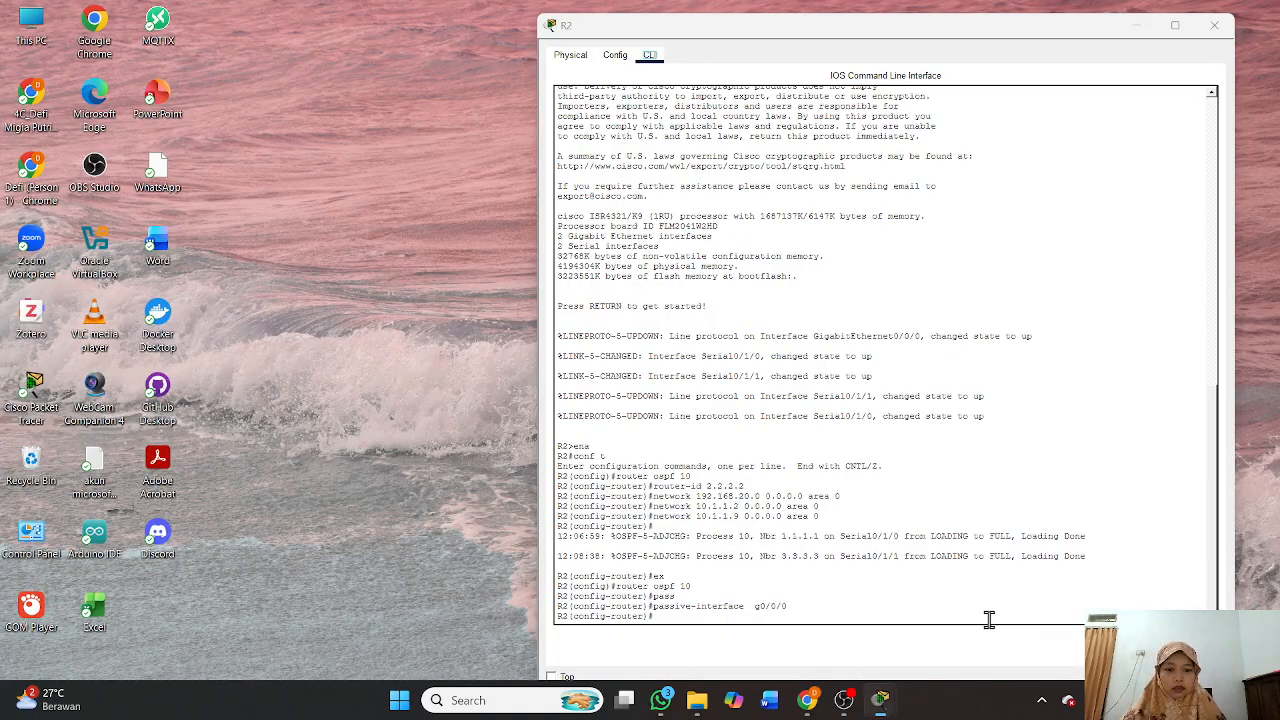
click(990, 625)
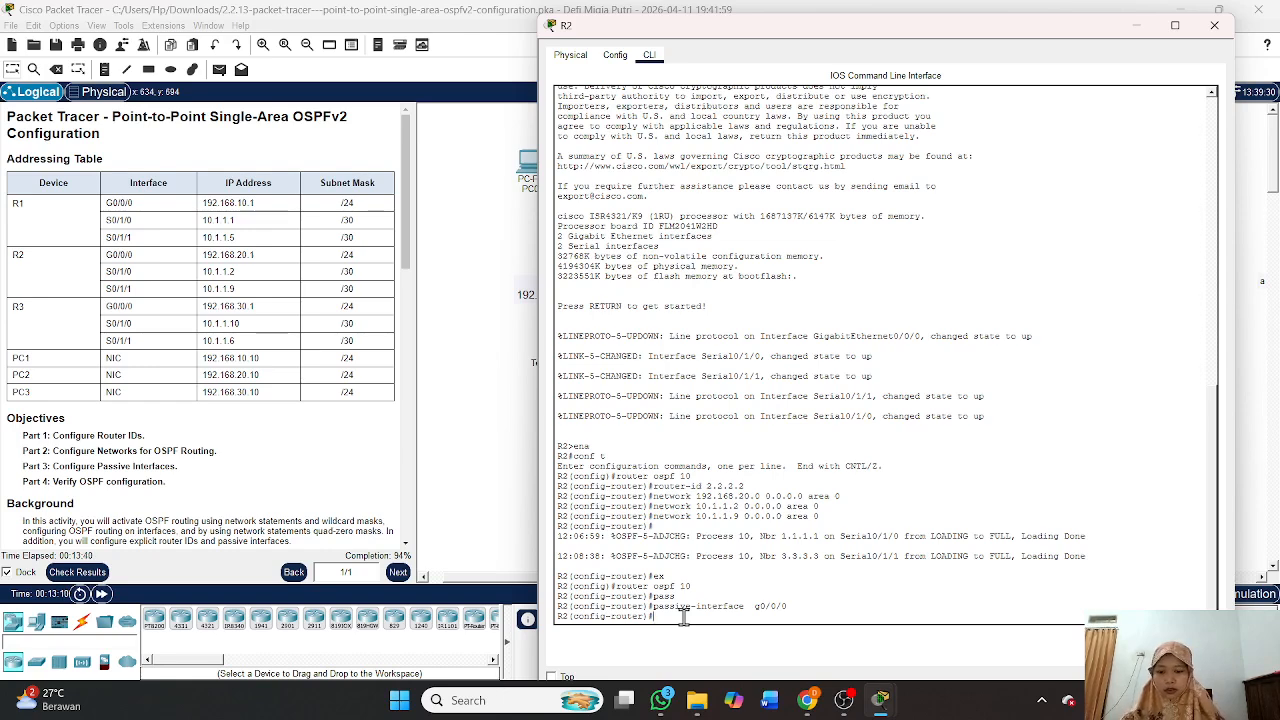
Add R2's LAN interface to OSPF with network 192.168.20.1 0.0.0.0 area 0, and close the R2 window.
text(n)
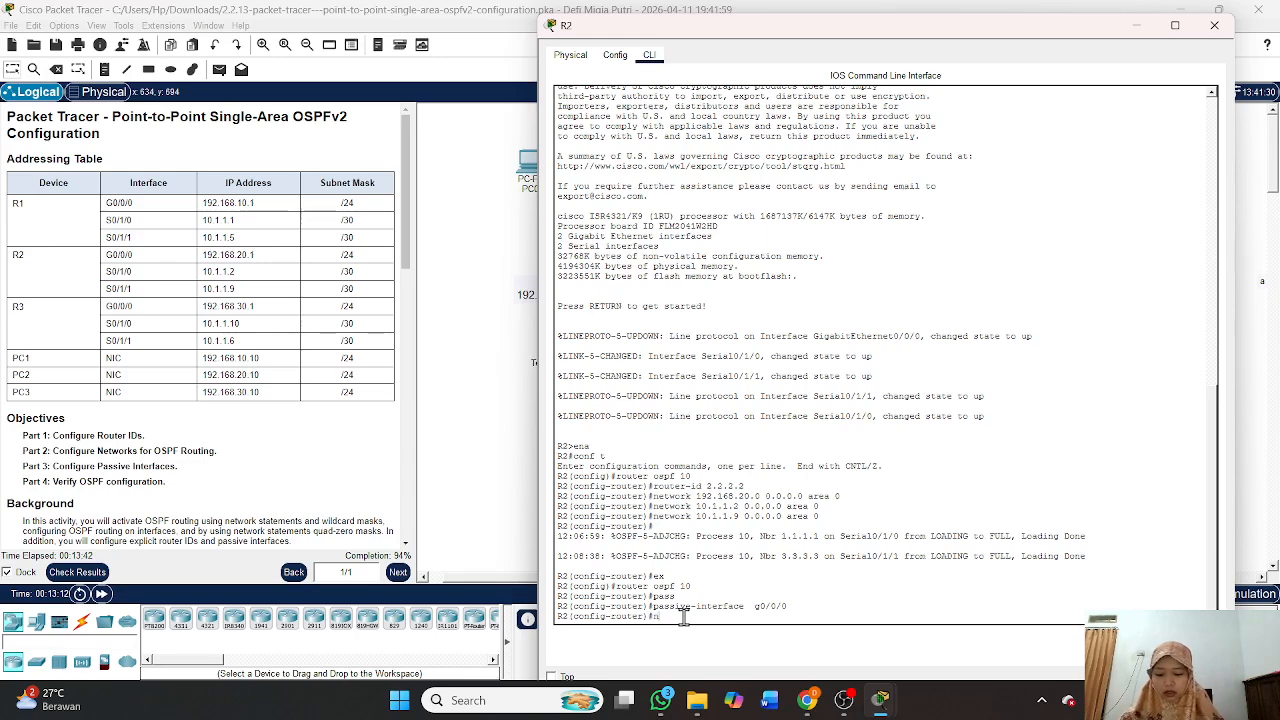
text(etwo)
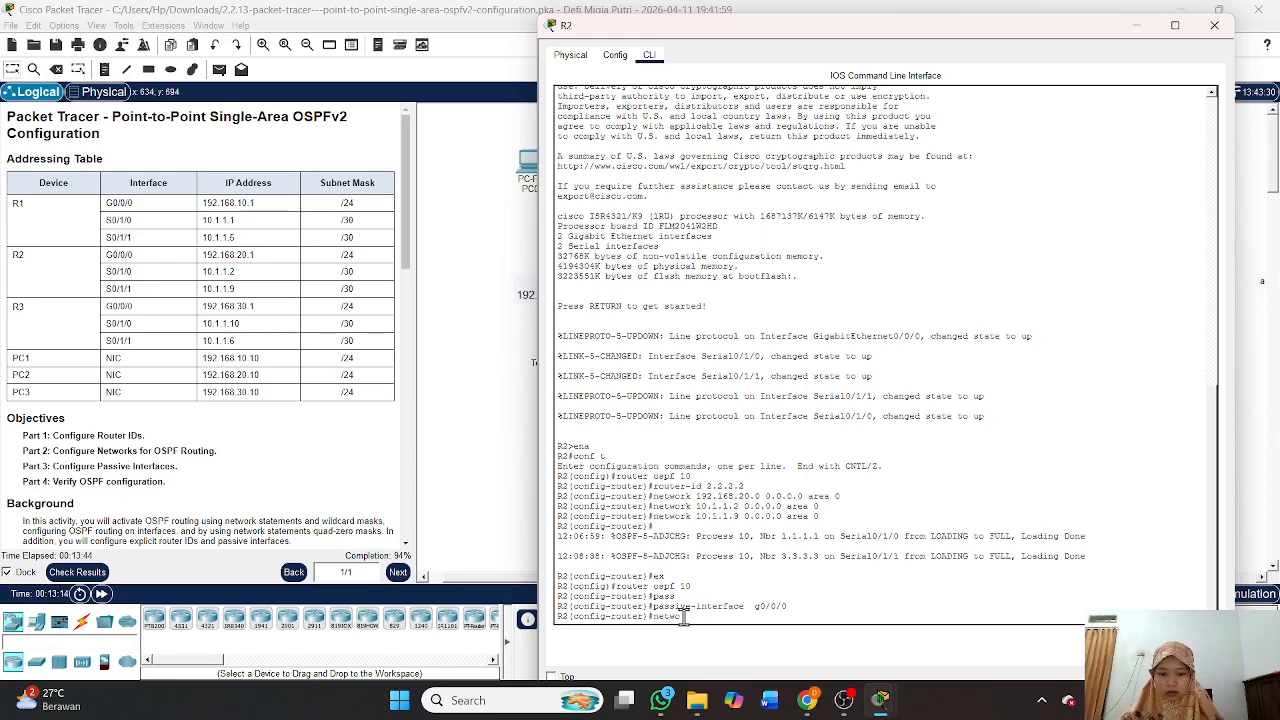
text(rk 19)
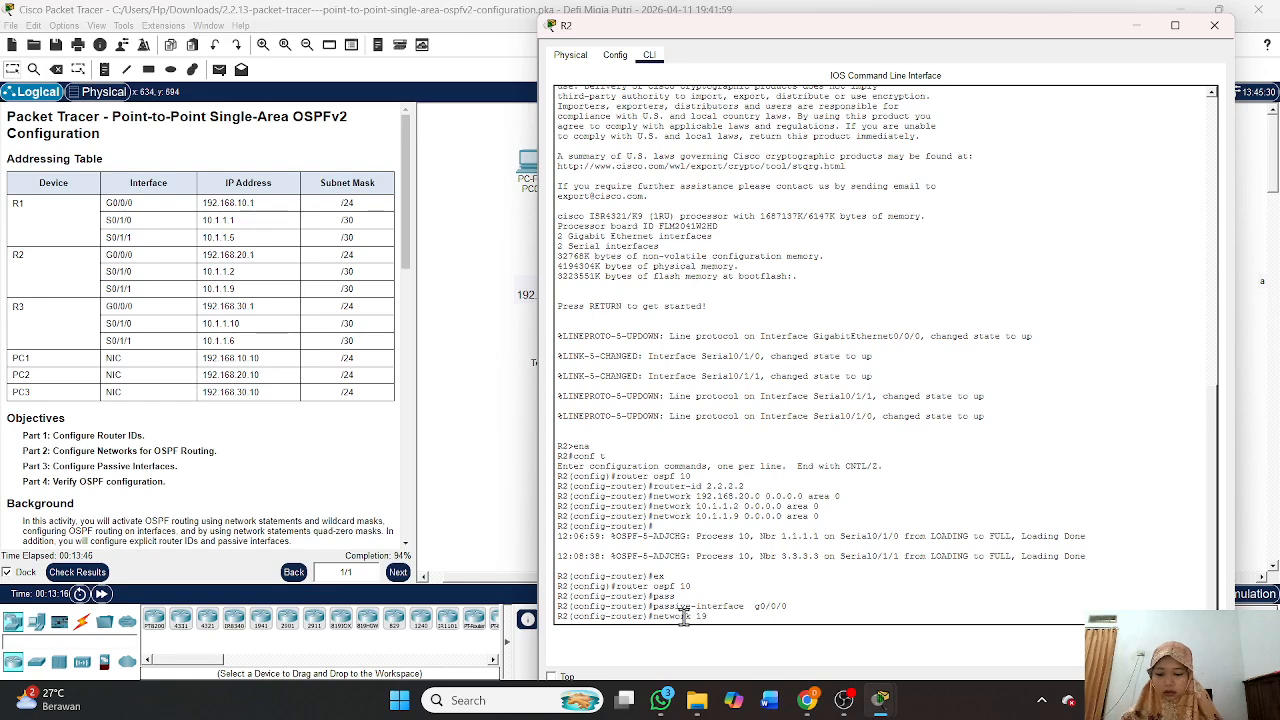
text(2.168)
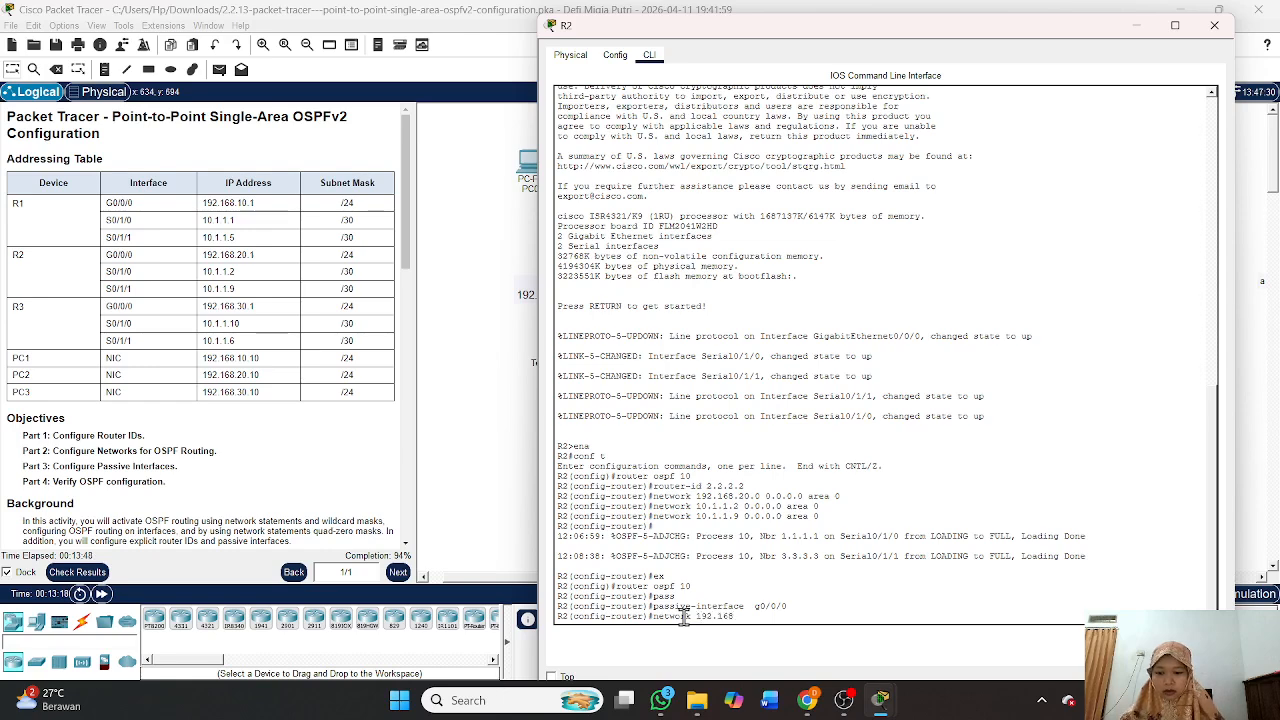
text(.20.1 0)
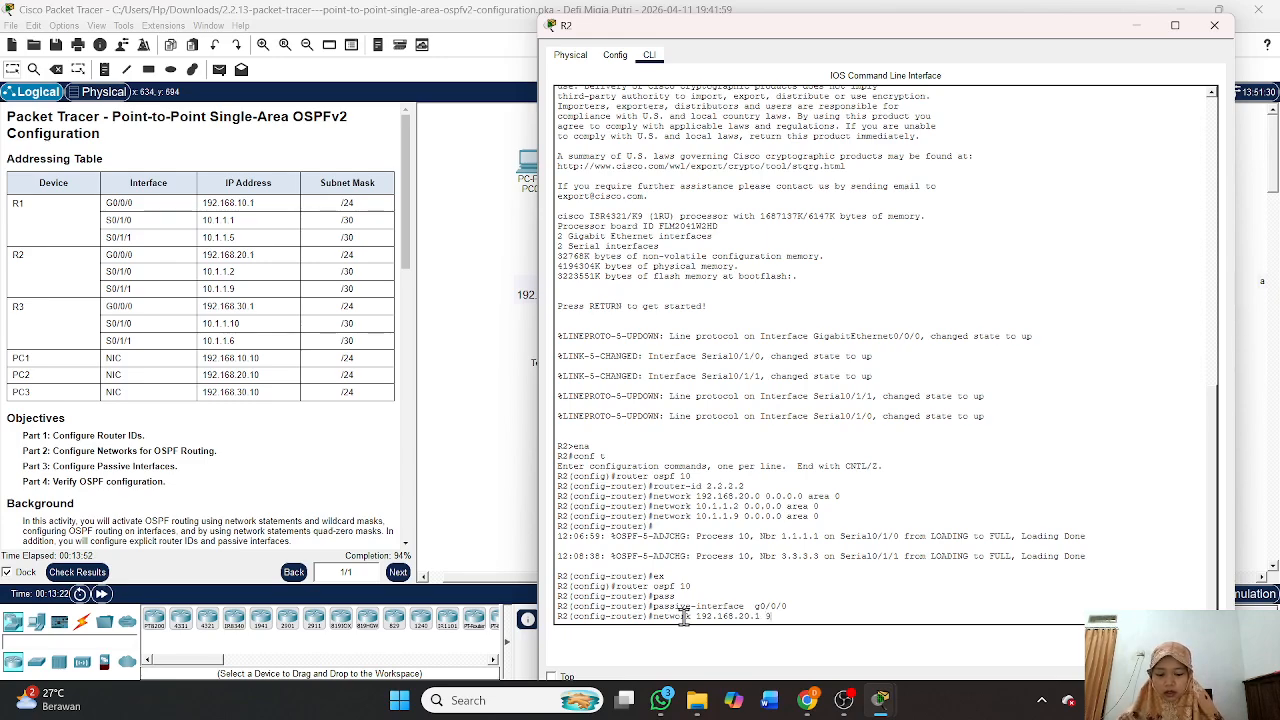
text(.0.0)
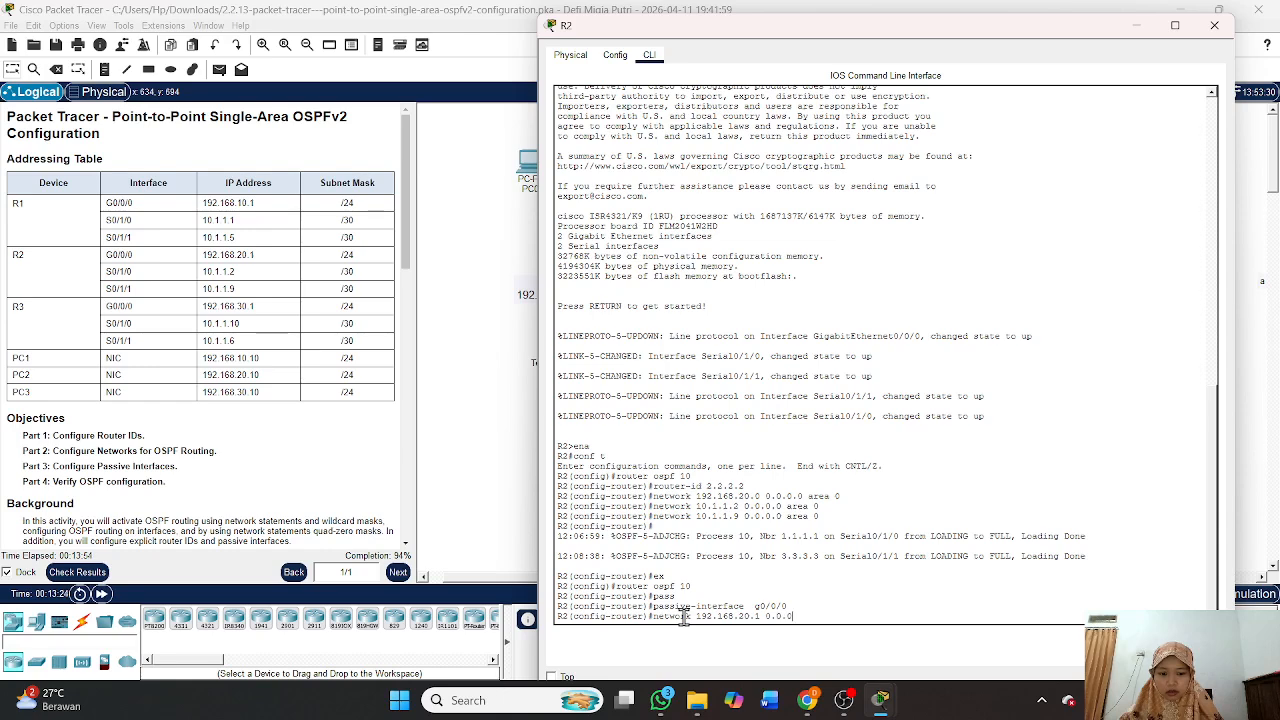
text(.0 a)
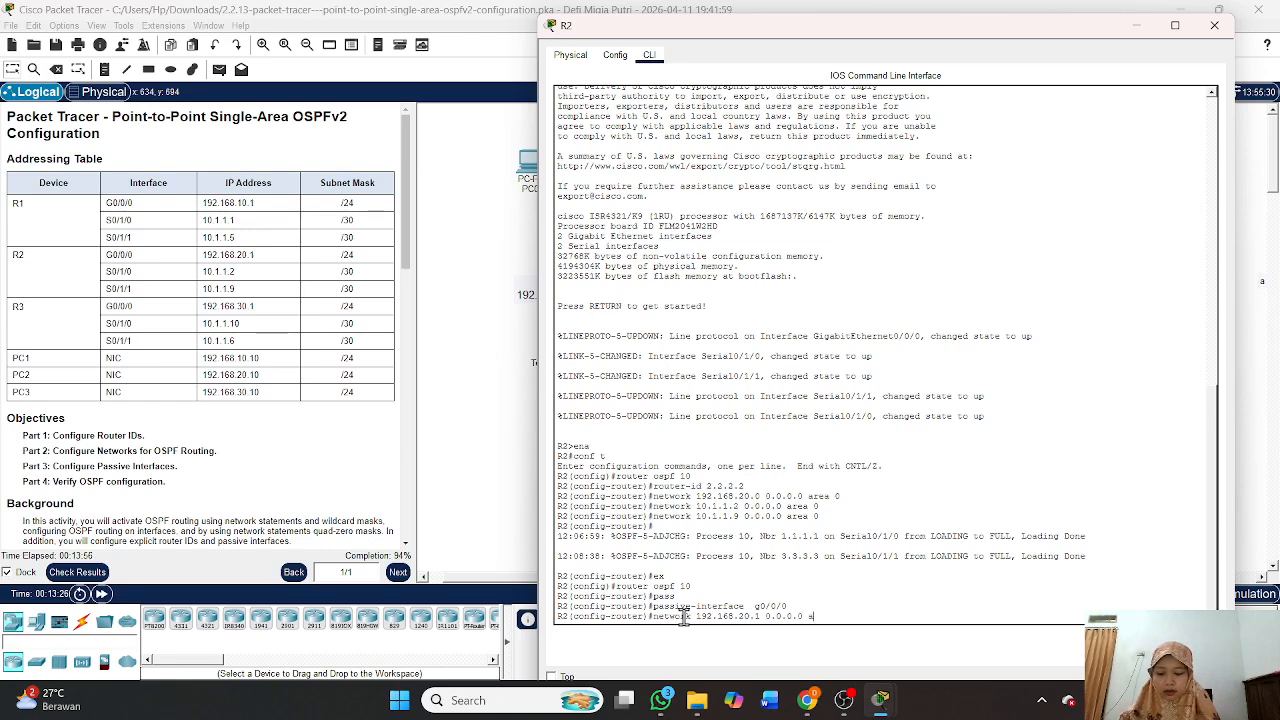
text(rea)
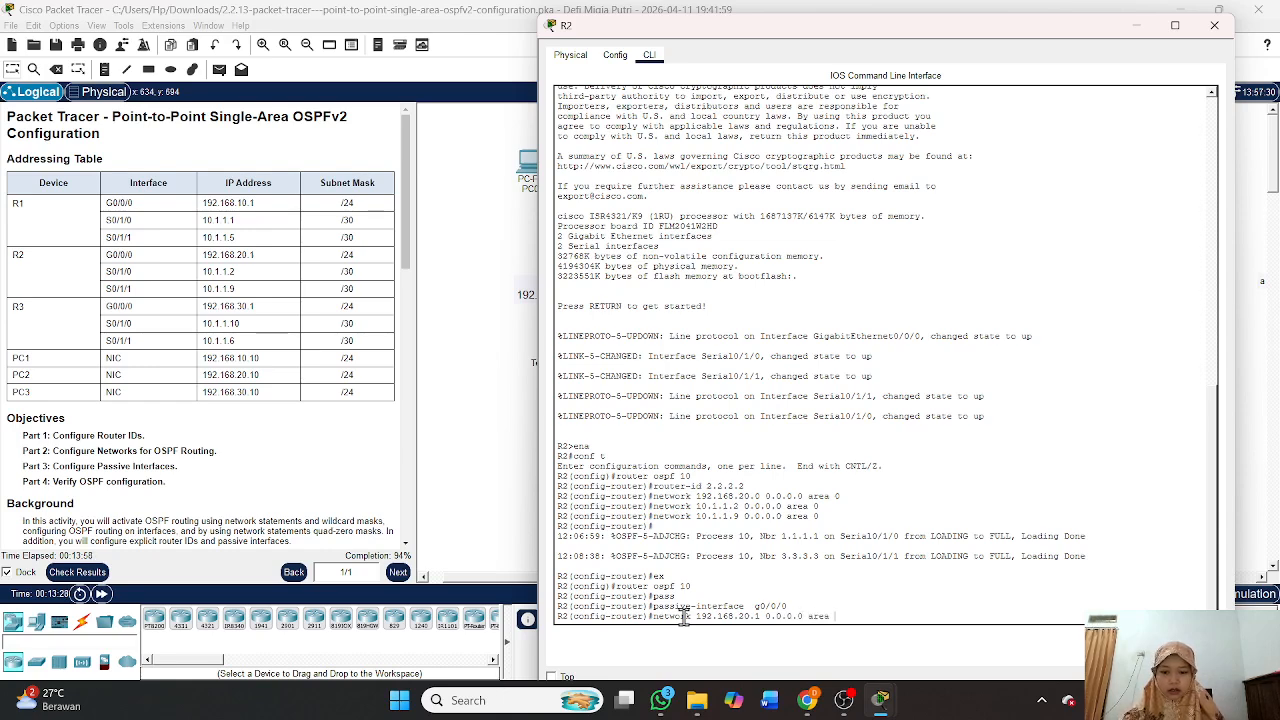
text( 0)
key(Return)
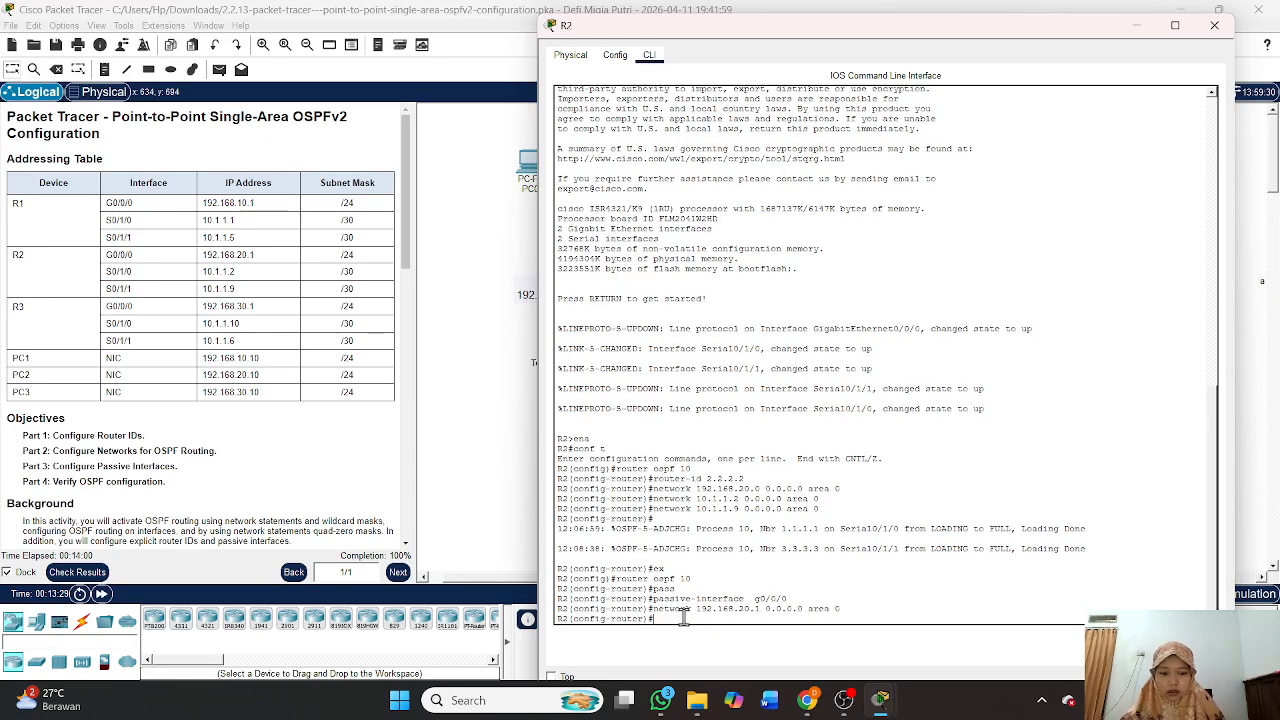
click(1216, 30)
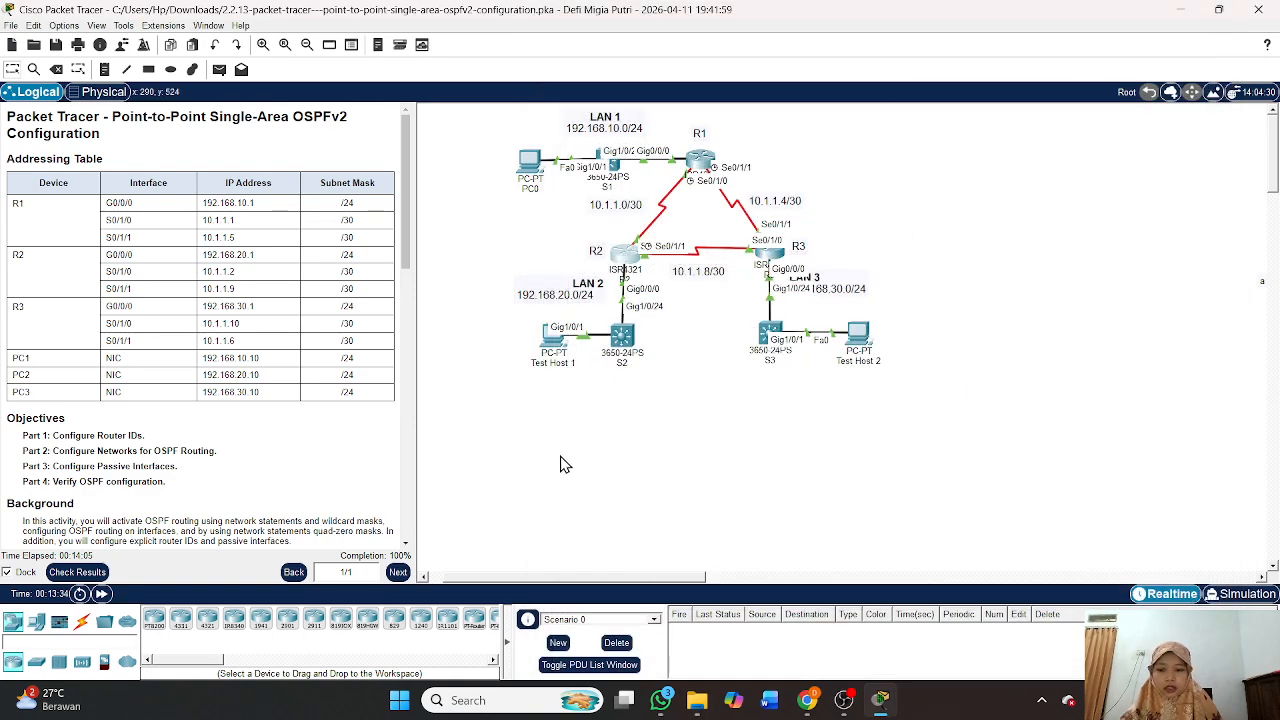
Recheck the assessment items in the activity results after the R2 correction, and return to the workspace.
click(85, 578)
click(131, 102)
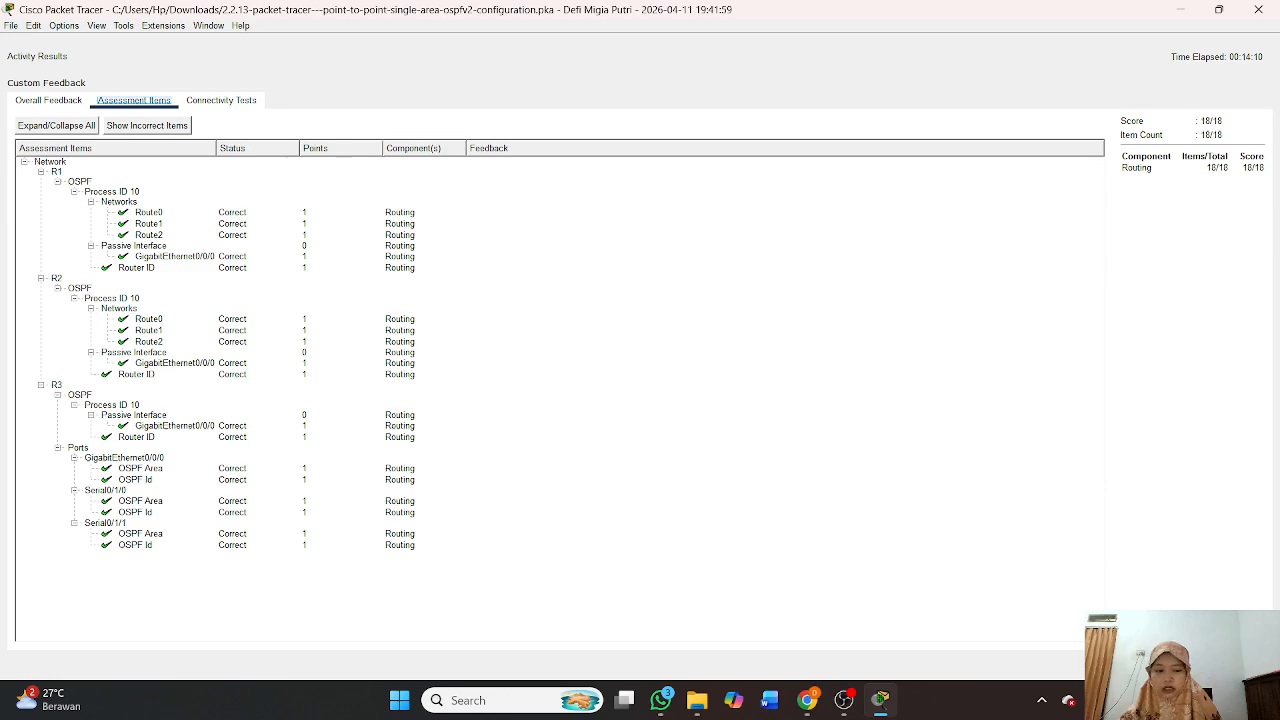
key(Escape)
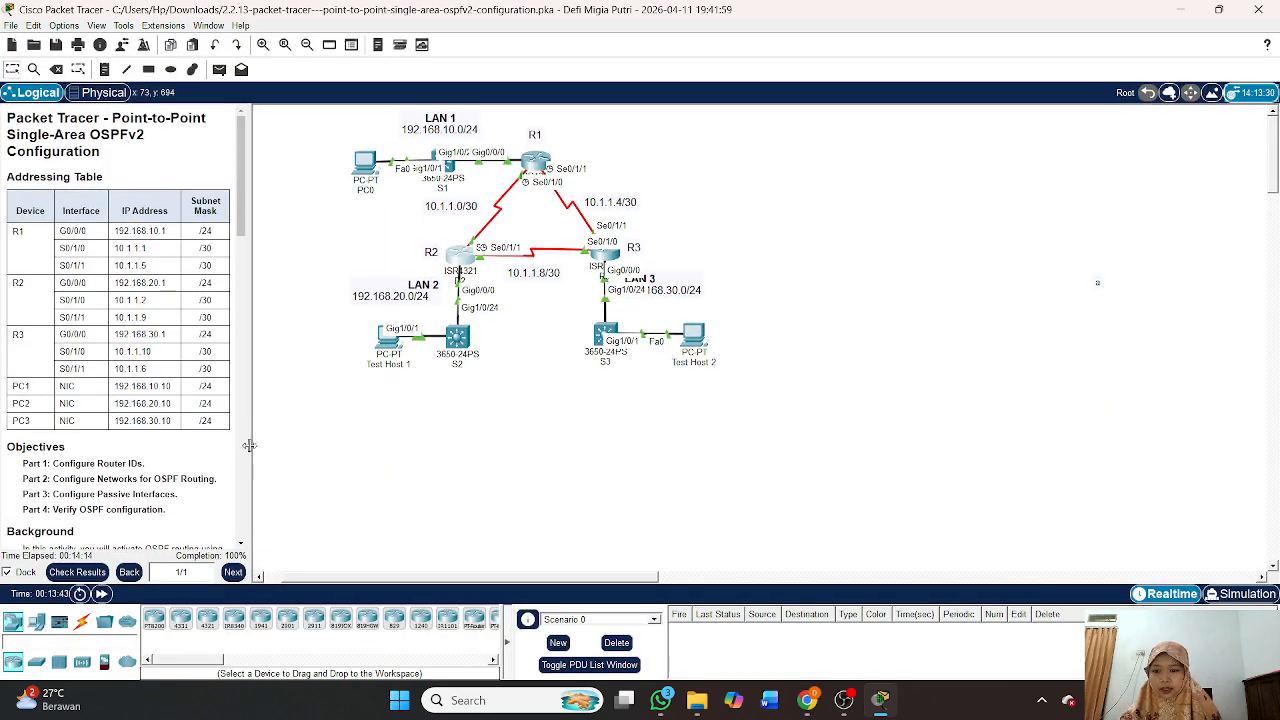
Widen the instructions pane again and review the activity's objectives, background and instructions.
drag(251, 455, 470, 494)
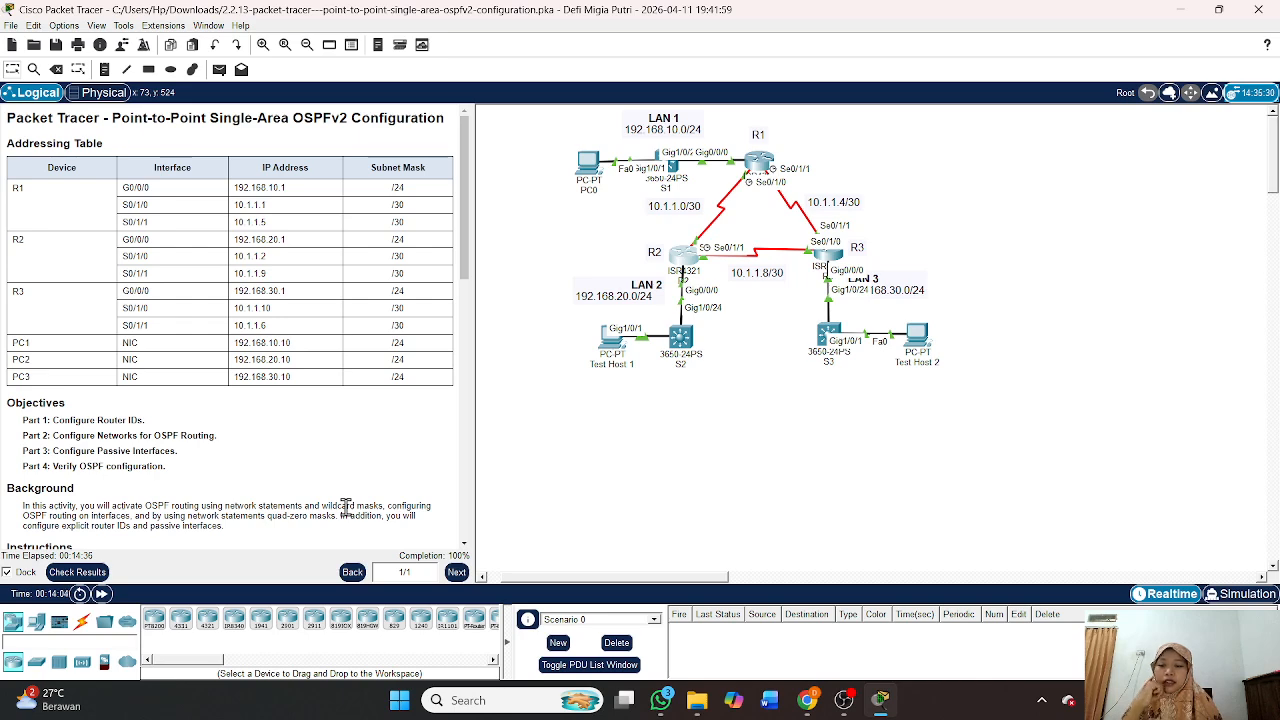
scroll(345, 507, down, 1)
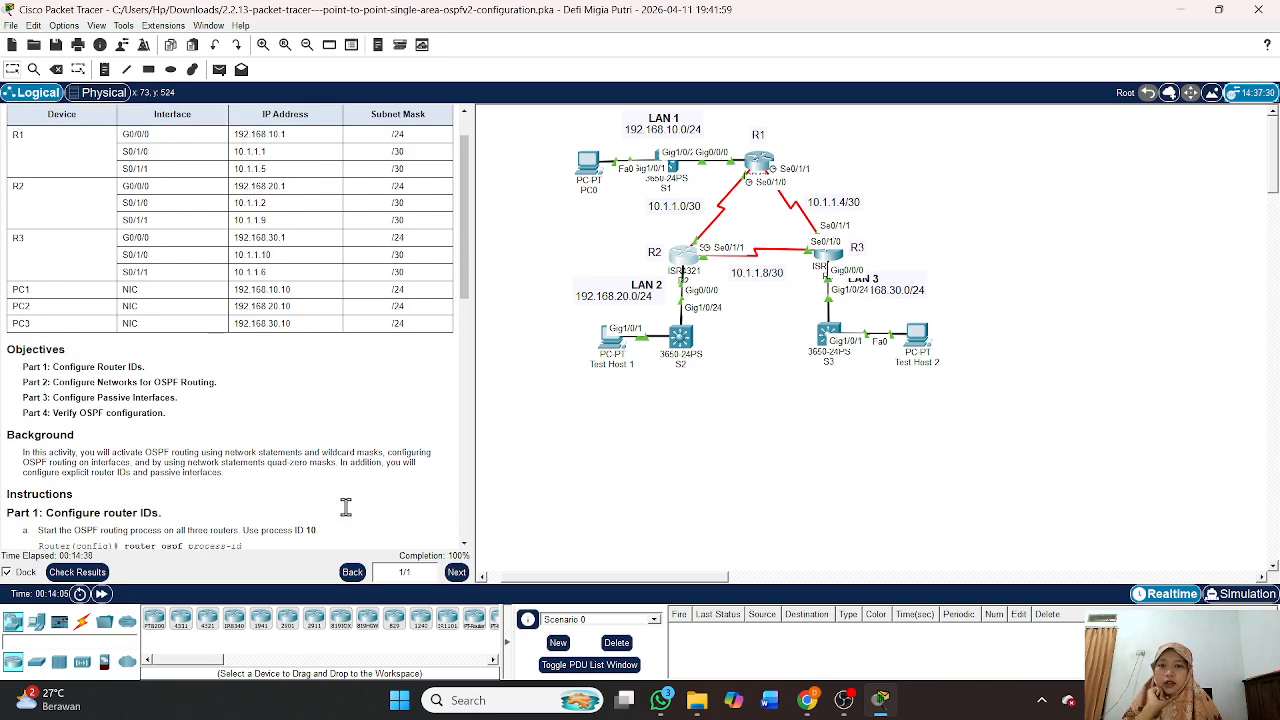